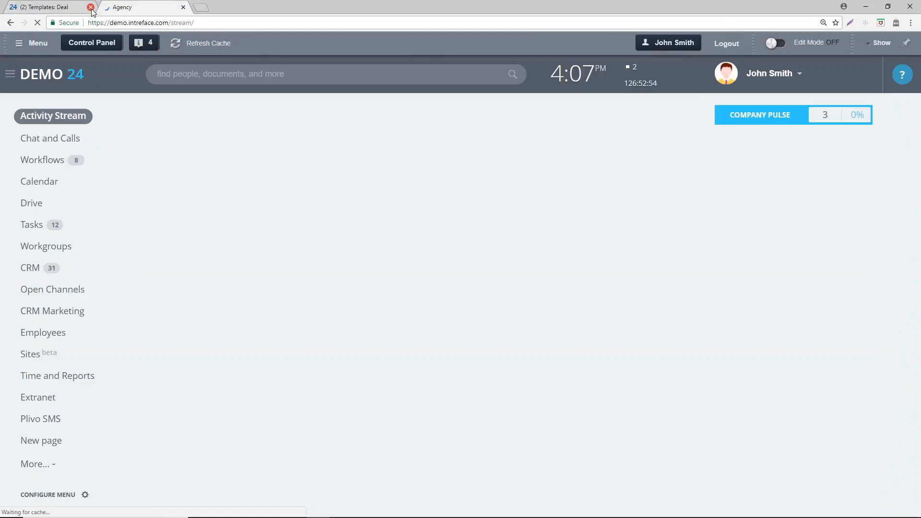
left_click(90, 8)
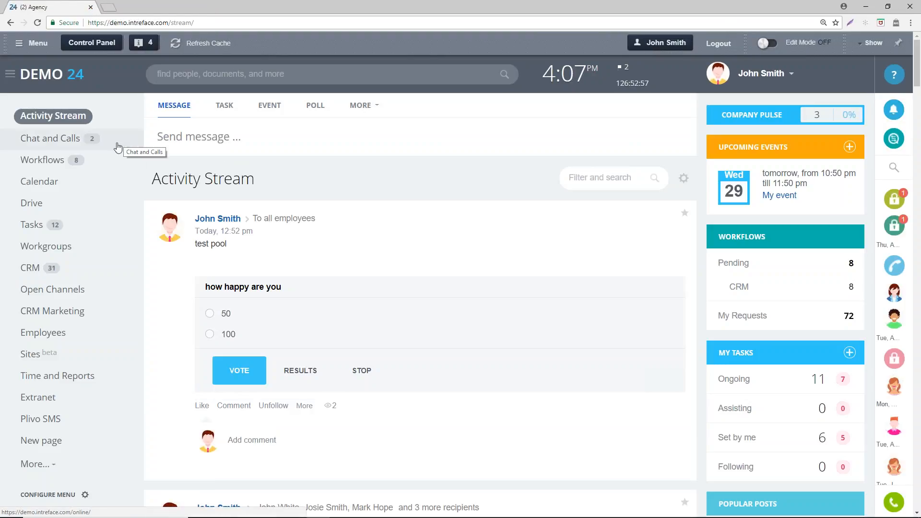
- Close the deal templates page and open the Request Leave Form workflow from the Activity Stream
left_click(369, 109)
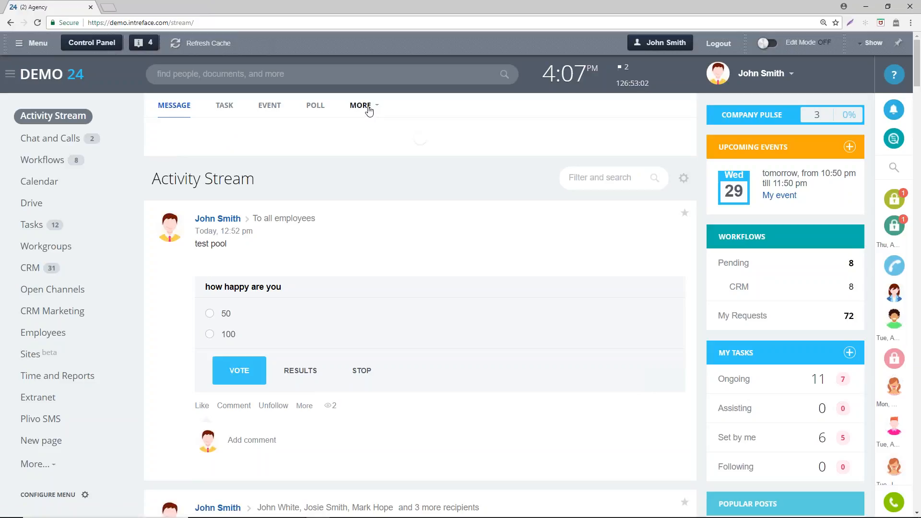
left_click(370, 111)
left_click(364, 200)
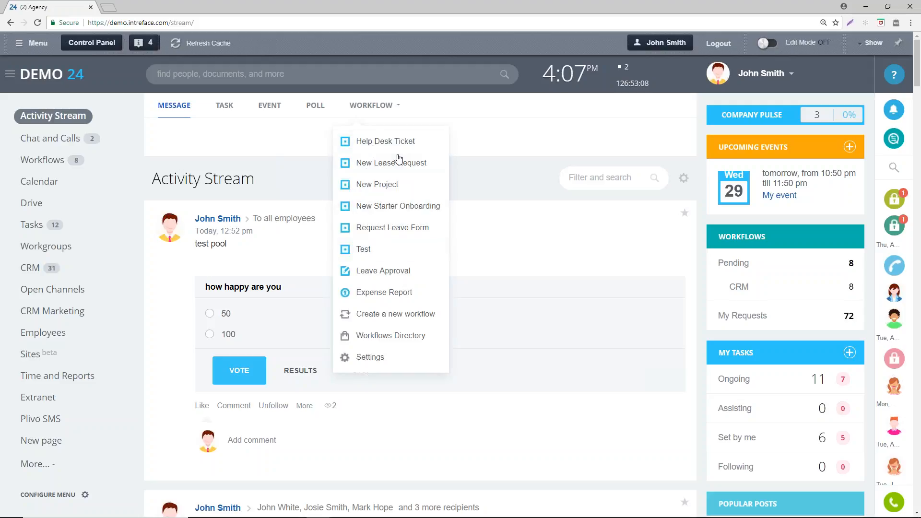
left_click(392, 229)
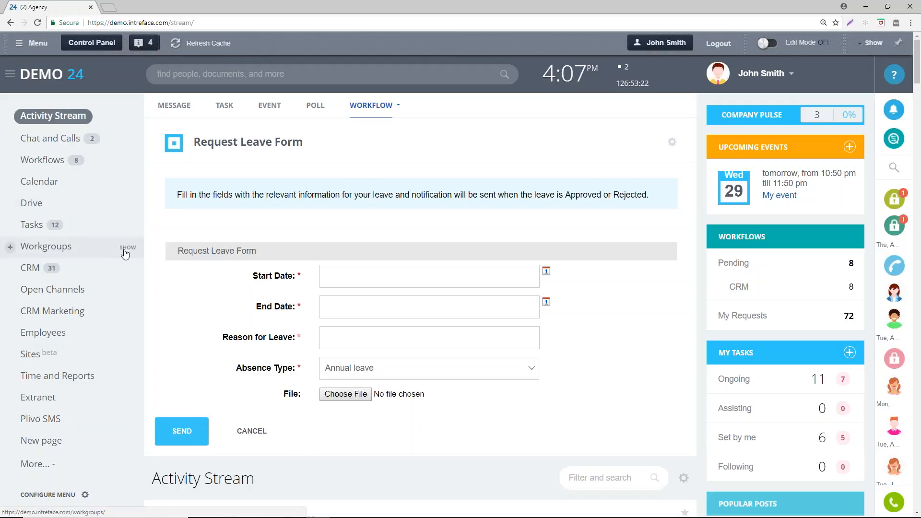
- Open the Drive of the Department: Information Technology workgroup
left_click(120, 249)
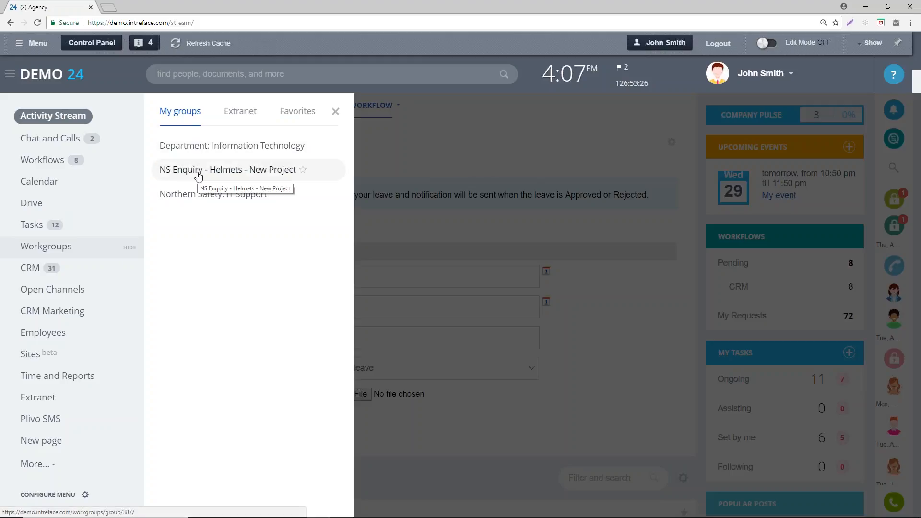
left_click(201, 152)
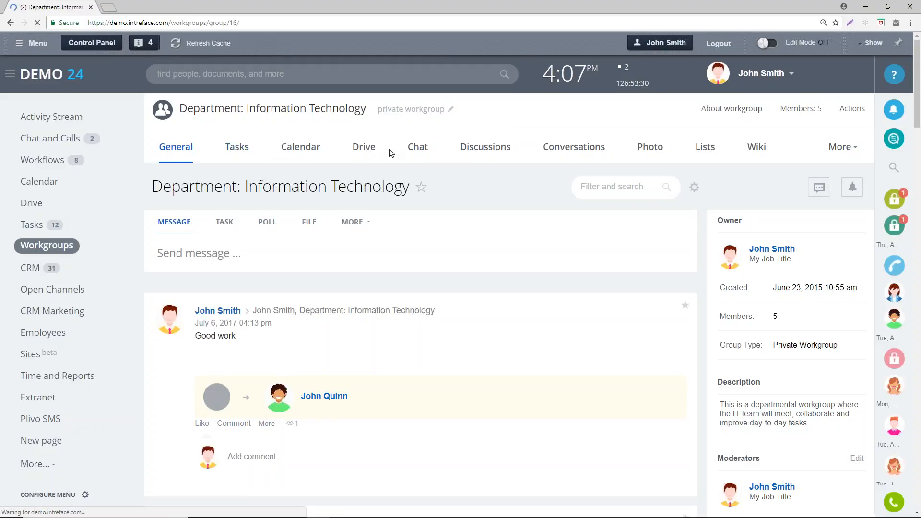
left_click(363, 148)
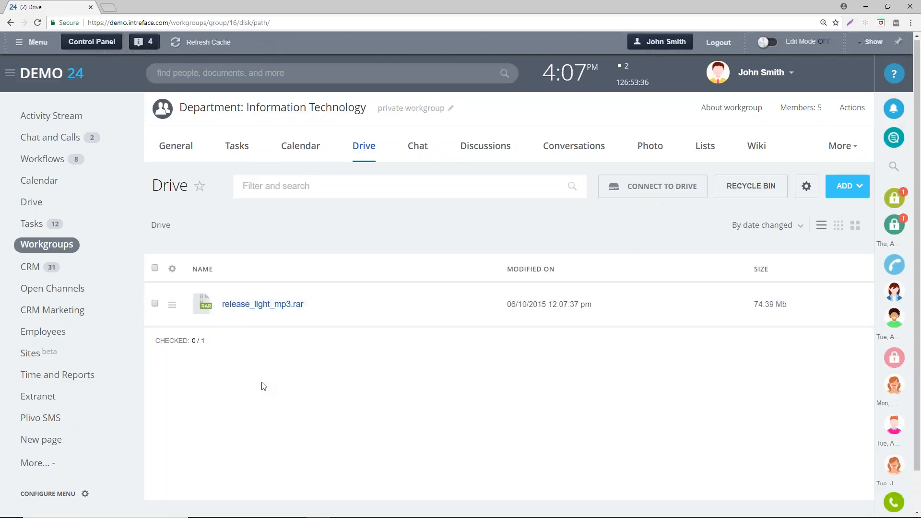
scroll(264, 384, "down", 1)
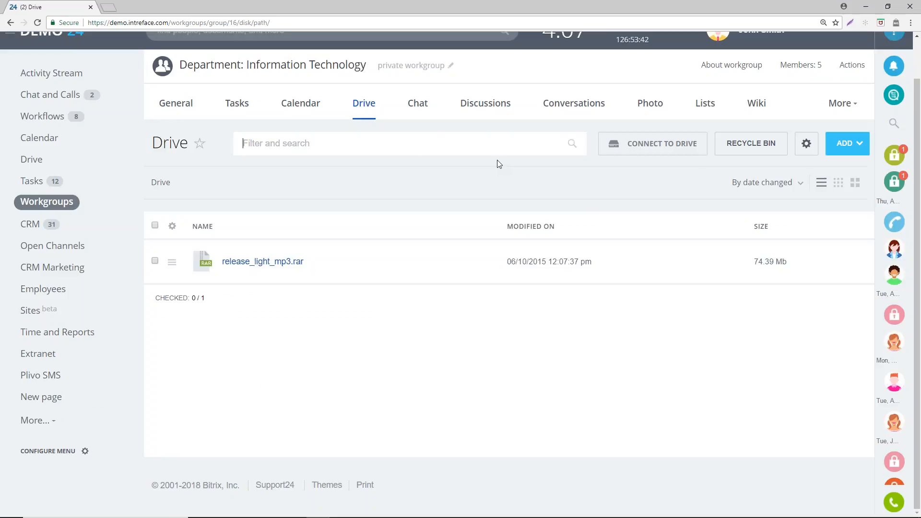
- Activate business processes for the workgroup's Drive and save the setting
left_click(806, 143)
left_click(830, 208)
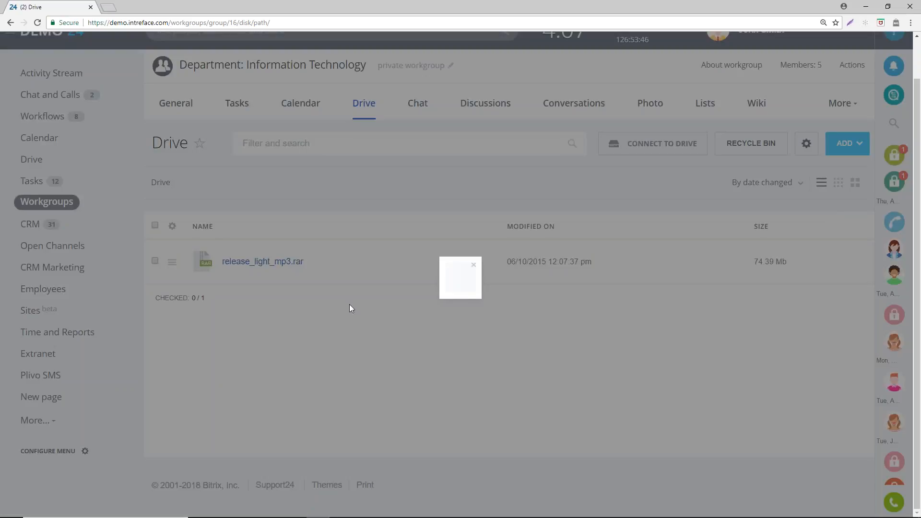
left_click(442, 270)
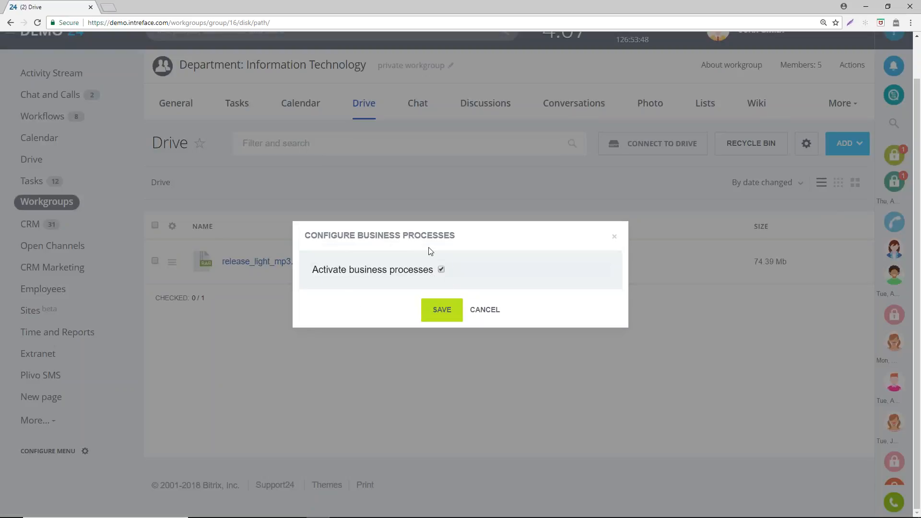
left_click(446, 317)
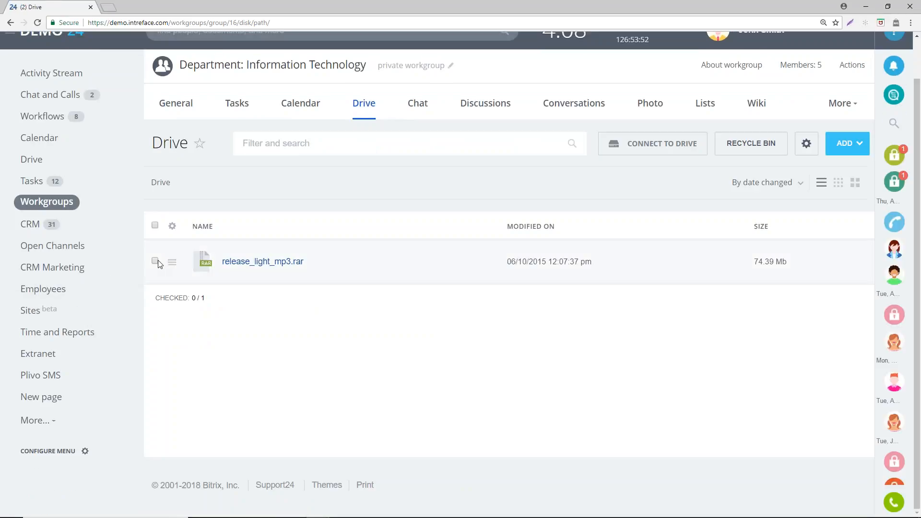
- View the available actions for release_light_mp3.rar and the Drive's settings options
left_click(172, 262)
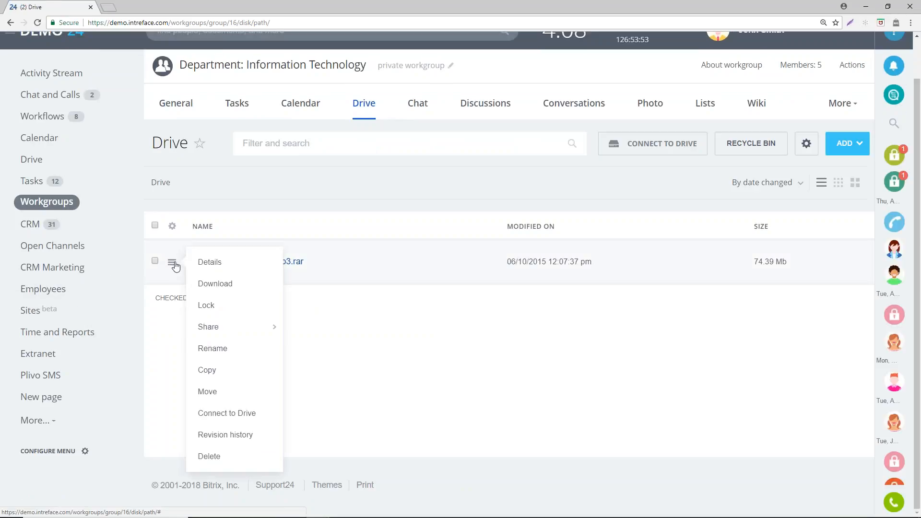
left_click(699, 278)
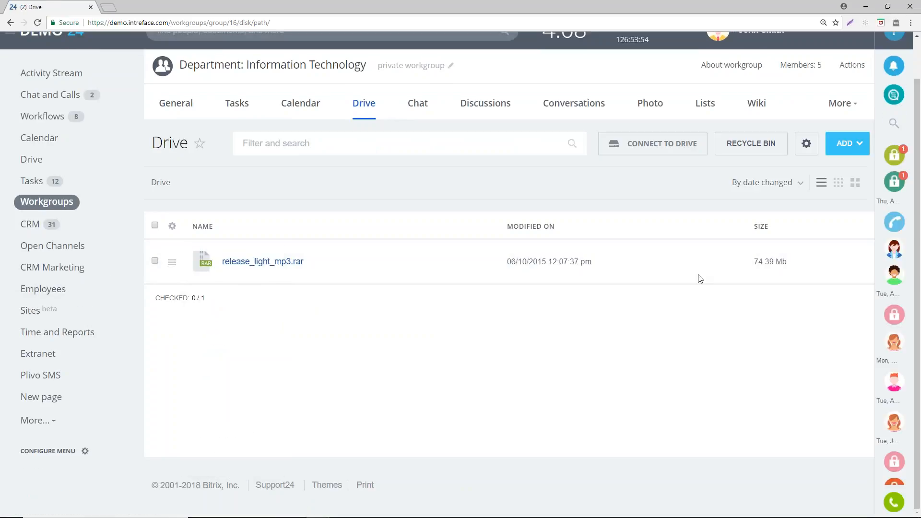
left_click(813, 145)
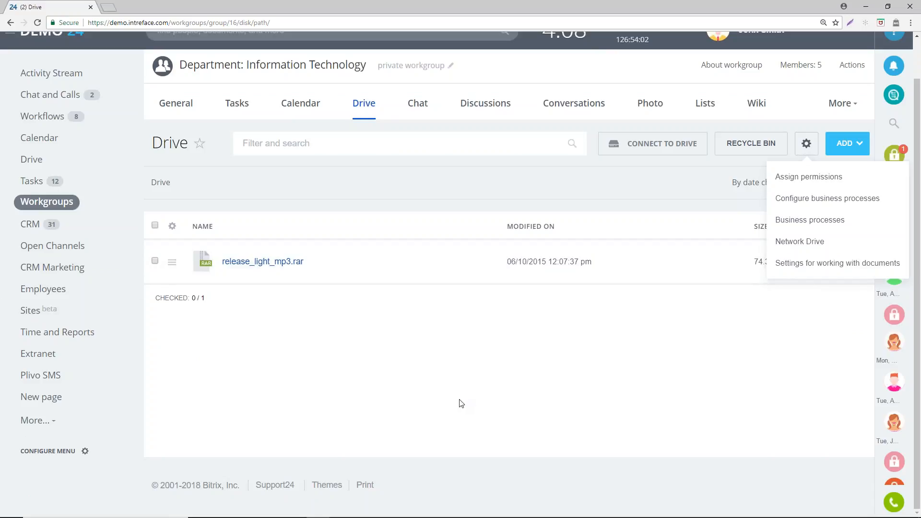
left_click(470, 404)
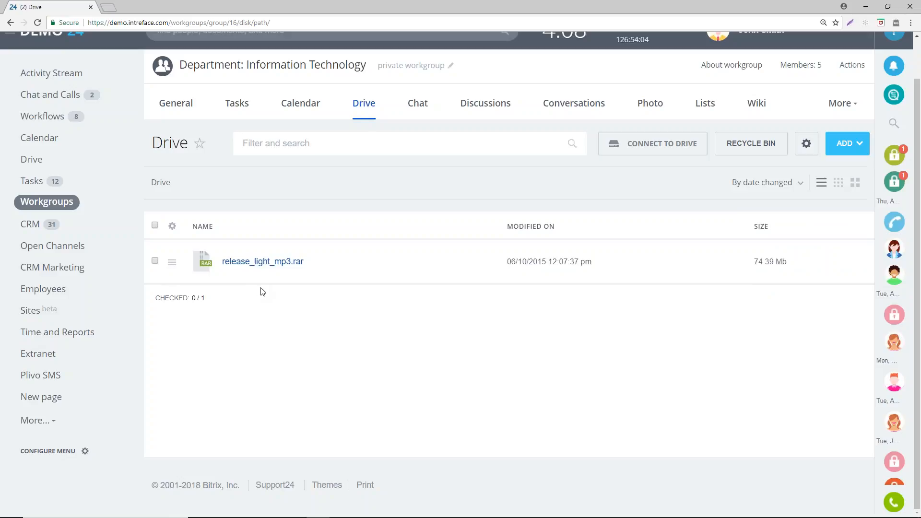
- Open the Tech Company record from the CRM company list
scroll(263, 292, "up", 1)
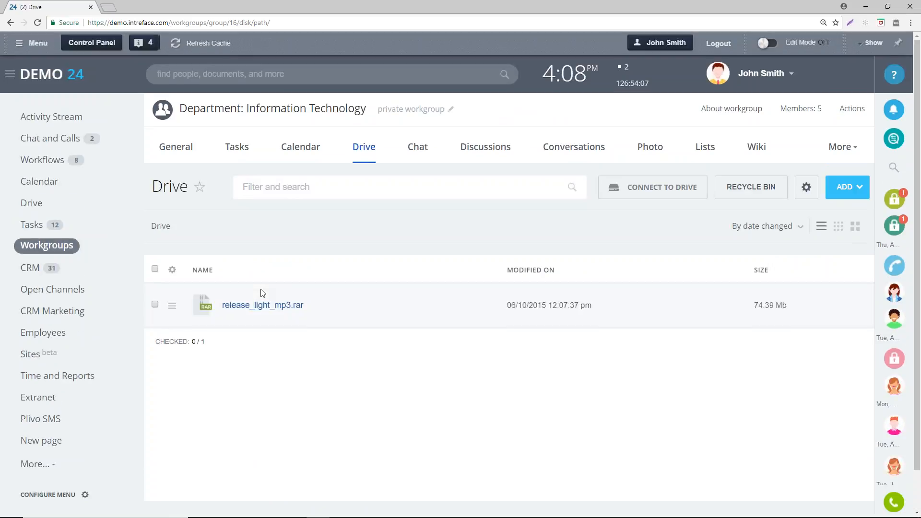
left_click(29, 268)
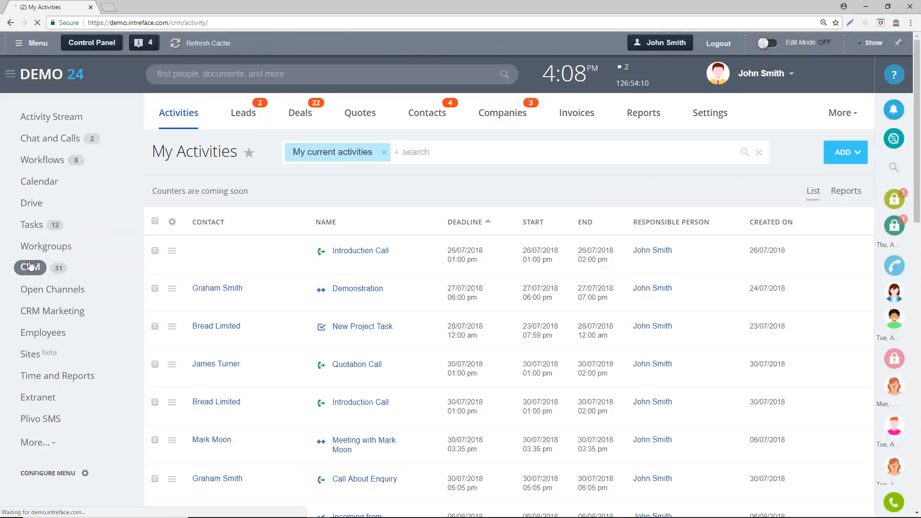
left_click(510, 116)
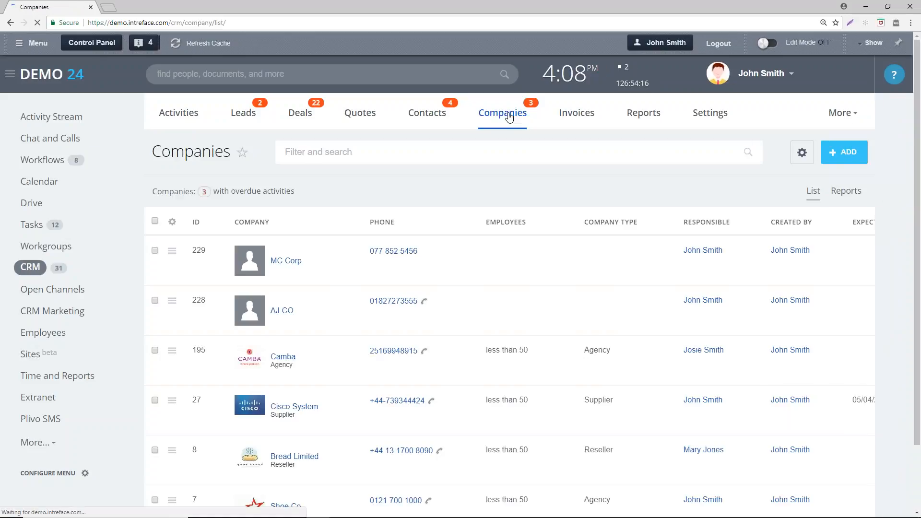
scroll(318, 344, "down", 7)
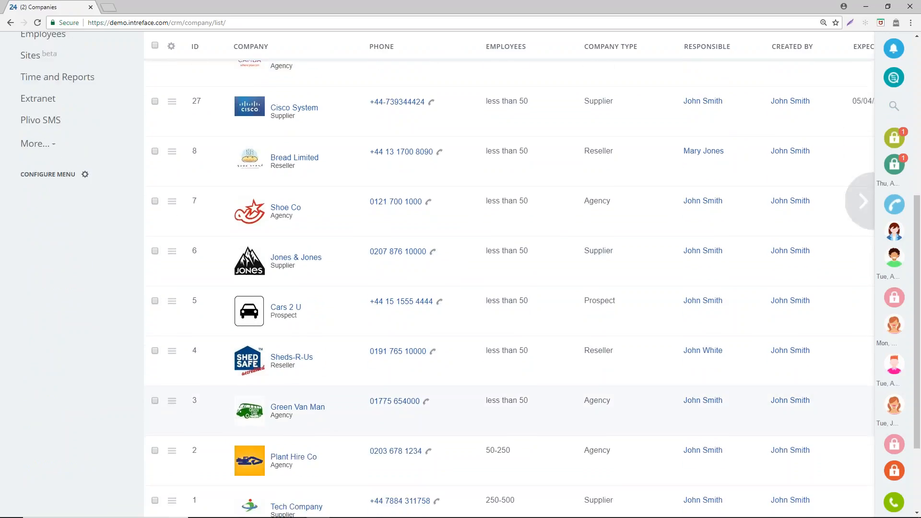
left_click(303, 469)
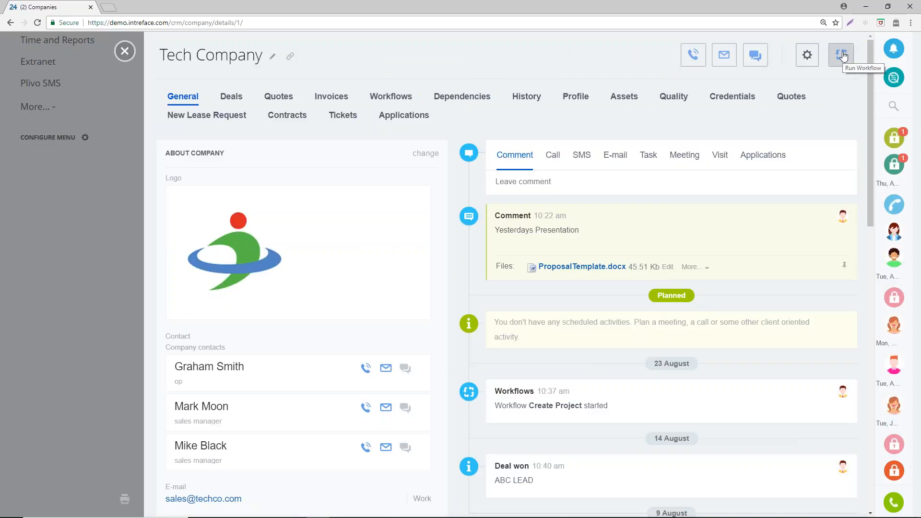
- View the Tax Return workflow's start form for Tech Company, then close it without starting the workflow
left_click(844, 56)
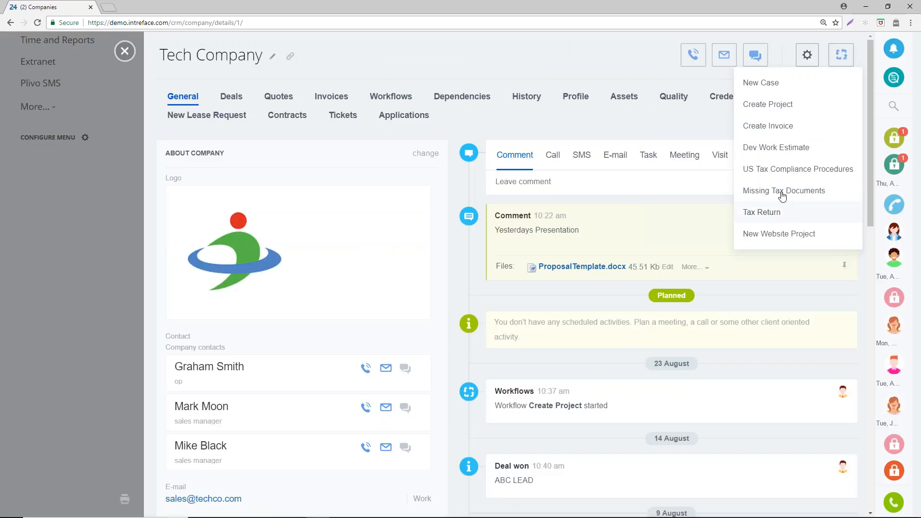
left_click(767, 213)
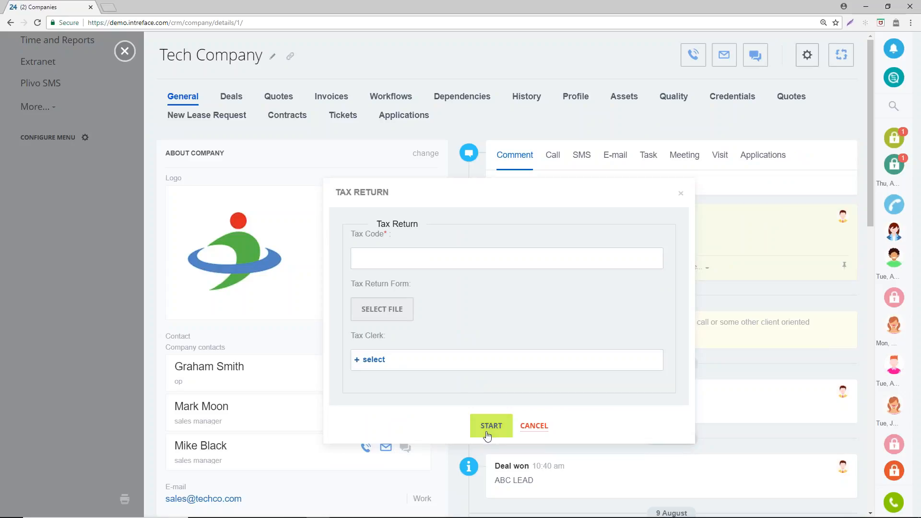
left_click(681, 195)
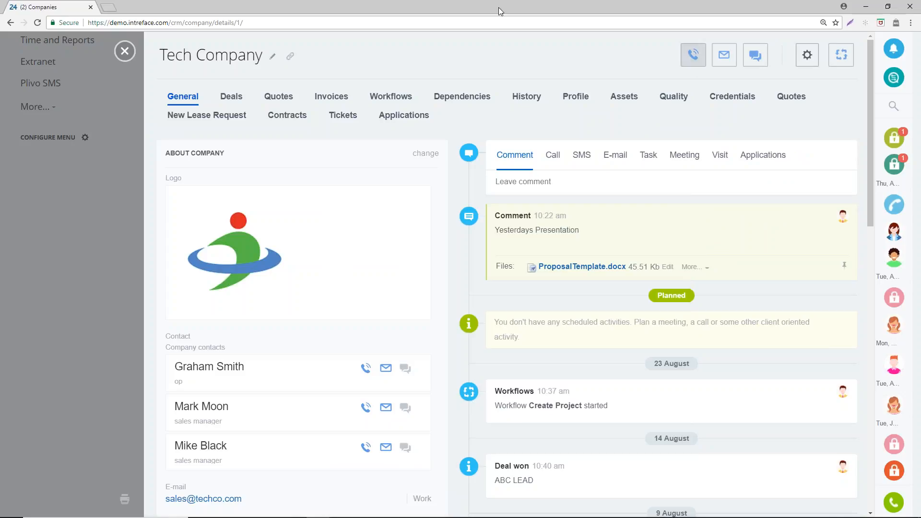
- Leave the company record and examine the automation rules of the sixth lead in the Facebook-filtered lead list
left_click(124, 52)
scroll(133, 355, "up", 5)
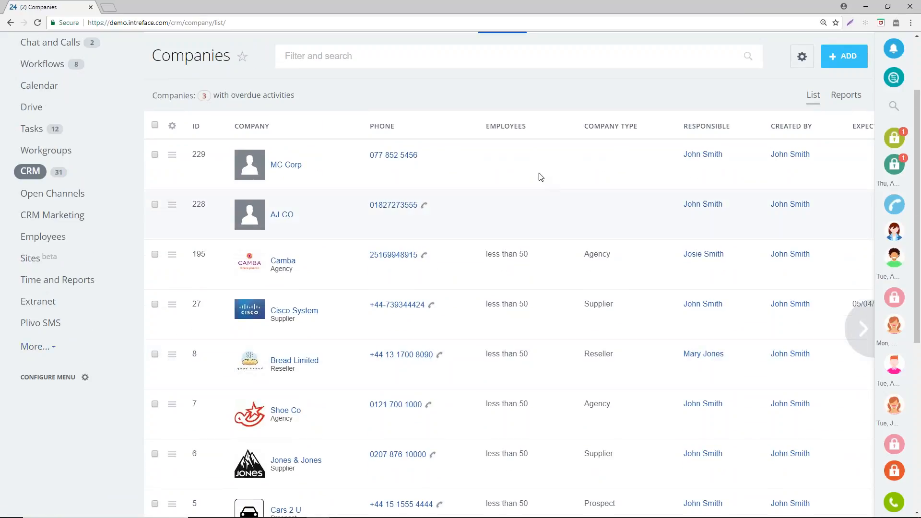
scroll(538, 174, "up", 2)
left_click(237, 114)
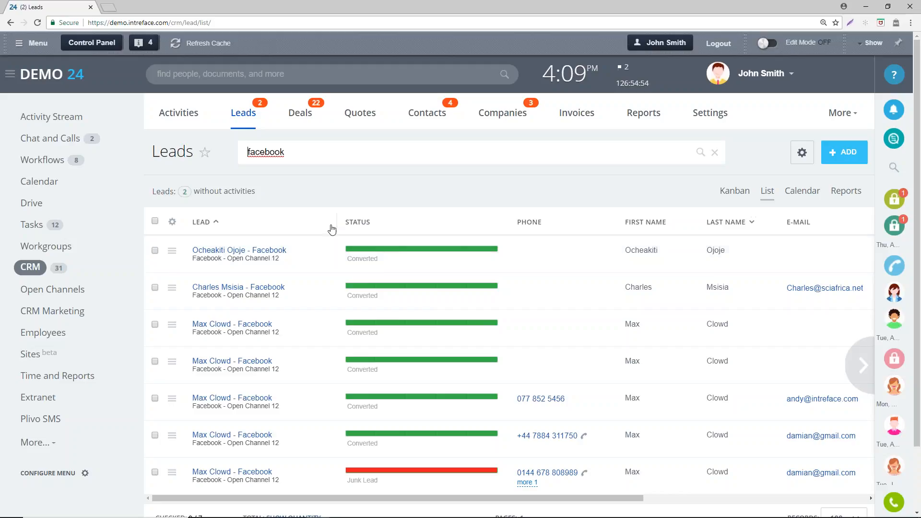
left_click(227, 440)
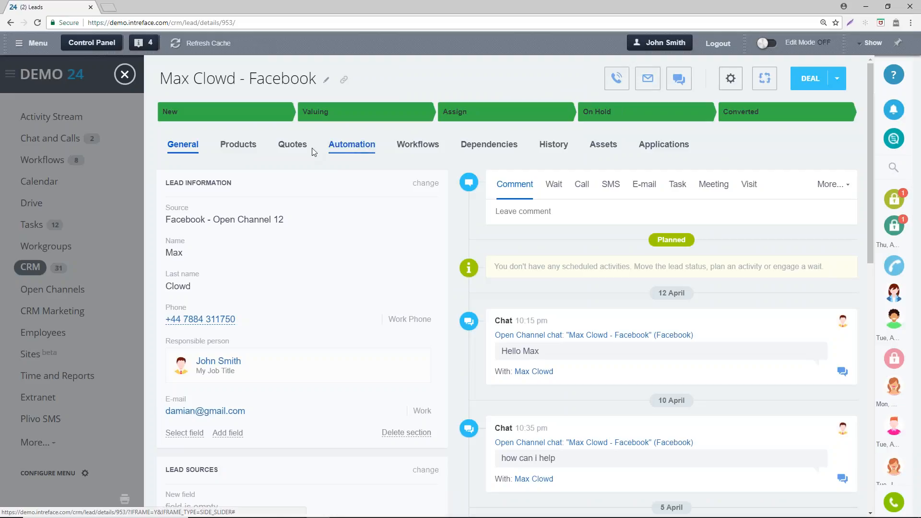
left_click(343, 152)
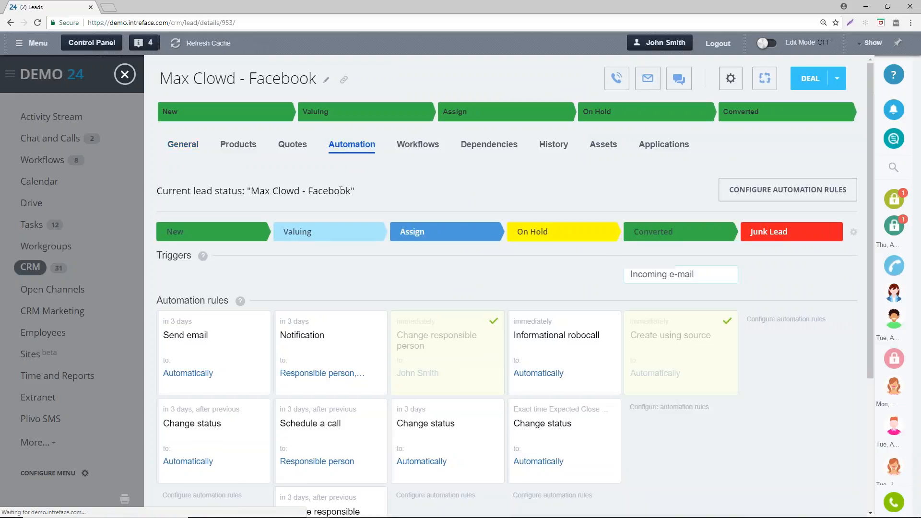
scroll(292, 256, "down", 1)
scroll(277, 253, "down", 1)
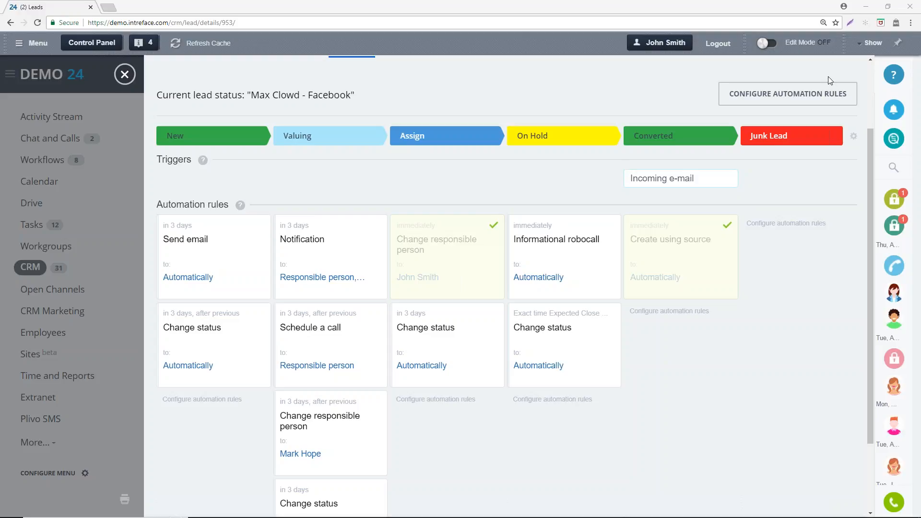
- Close the lead and open the CRM access permissions settings
left_click(133, 78)
left_click(840, 113)
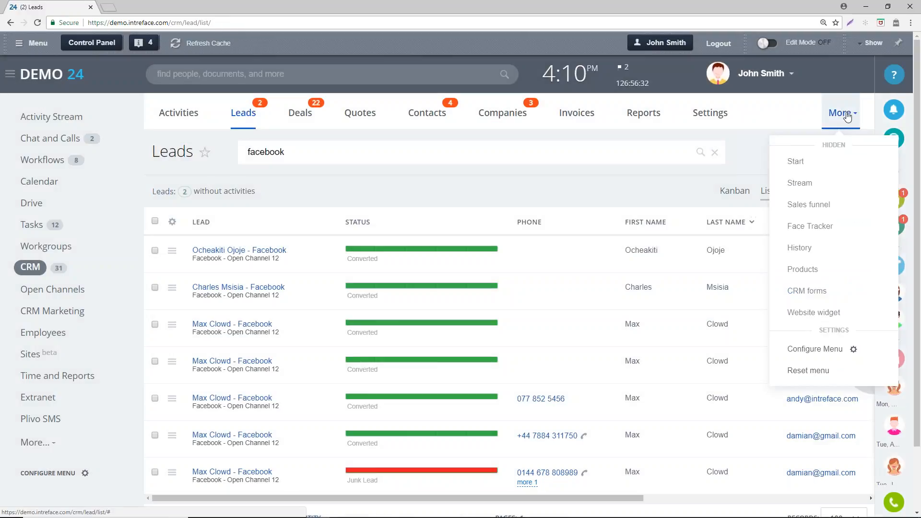
left_click(708, 118)
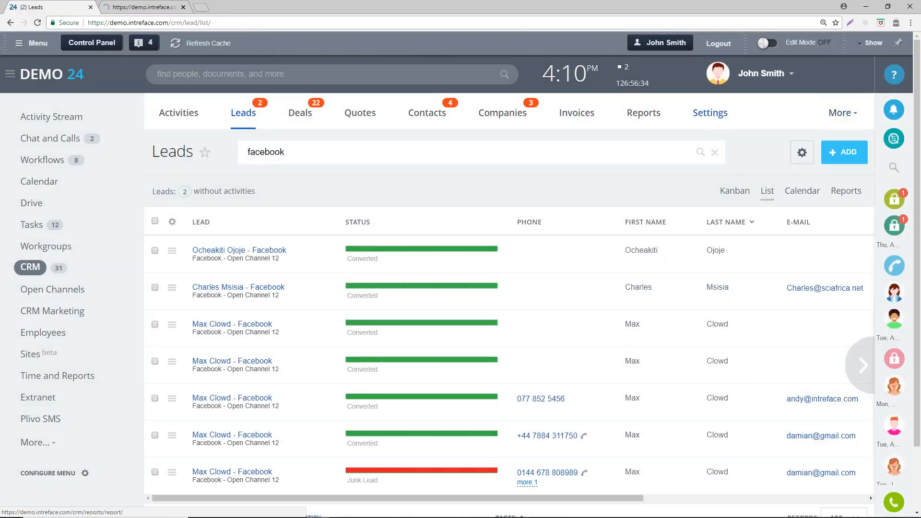
left_click(146, 7)
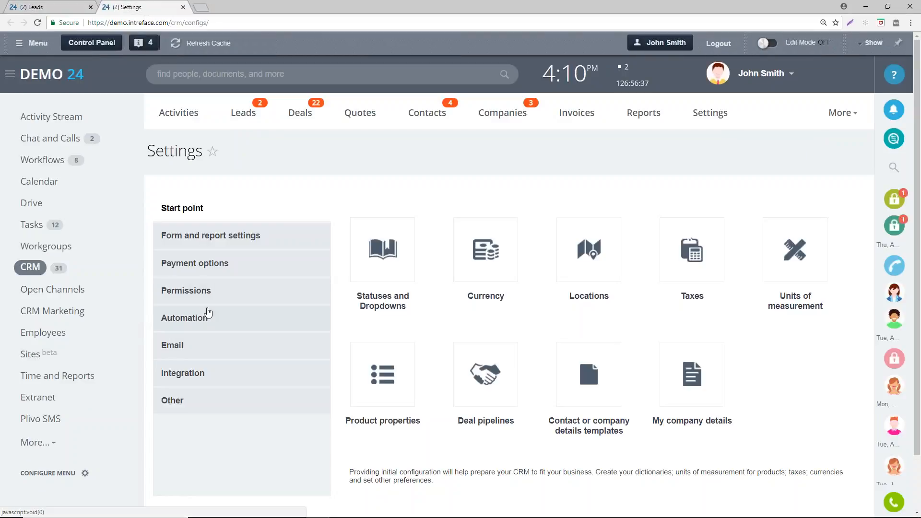
left_click(205, 294)
left_click(388, 249)
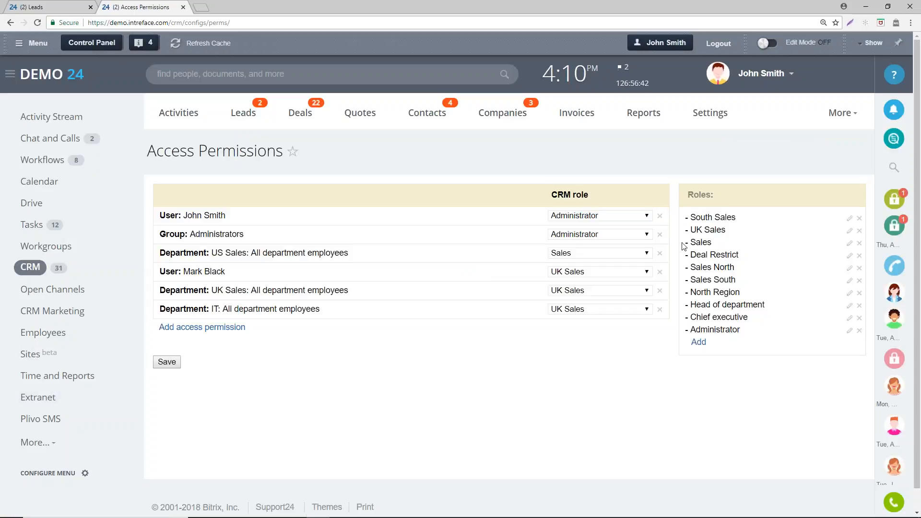
- Open the Sales role for editing and bring its Lead permissions into view
left_click(850, 244)
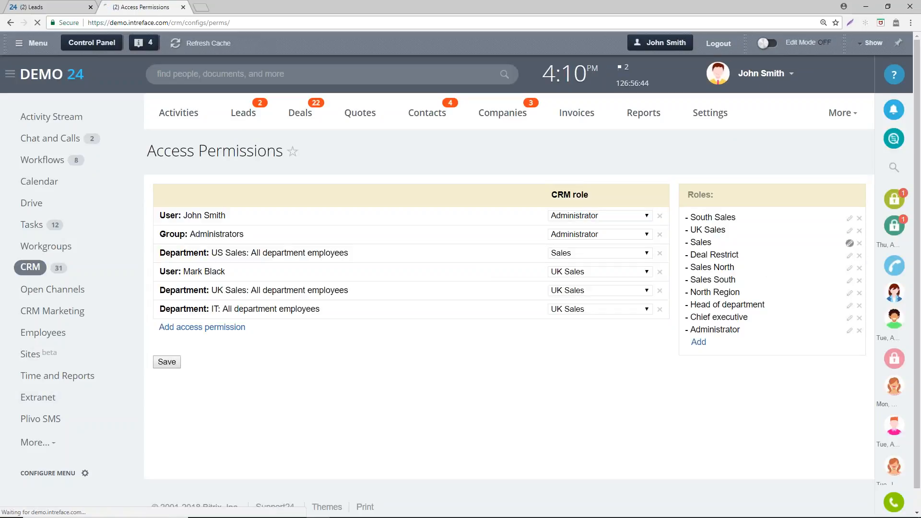
scroll(814, 209, "down", 1)
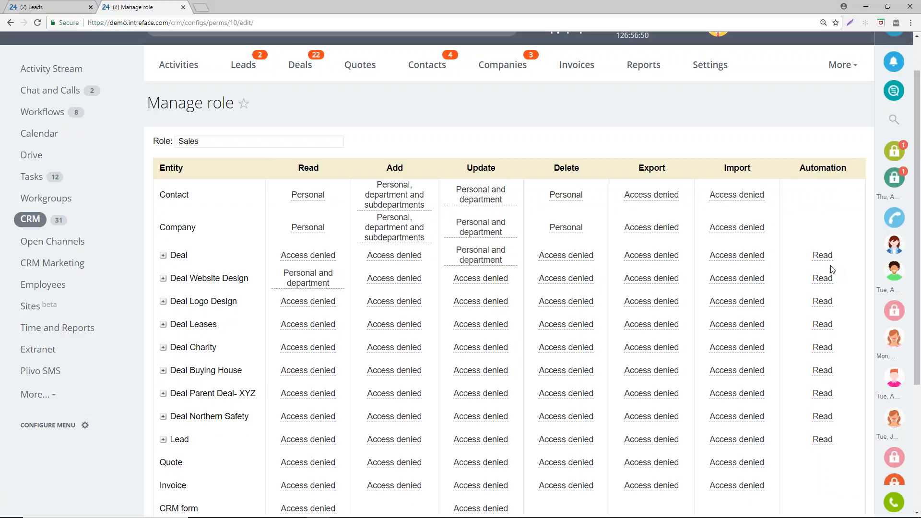
scroll(826, 275, "down", 1)
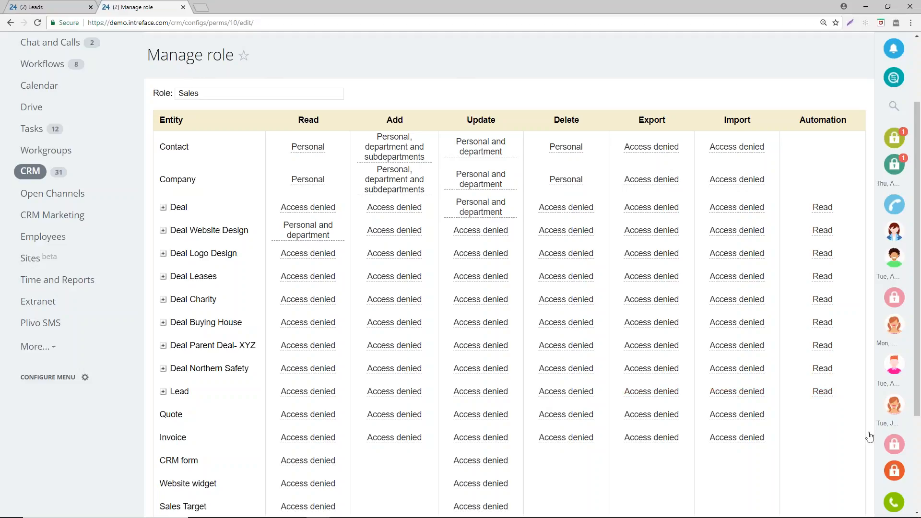
- Set the Sales role's Automation permission for Lead to Update
left_click(822, 392)
left_click(819, 391)
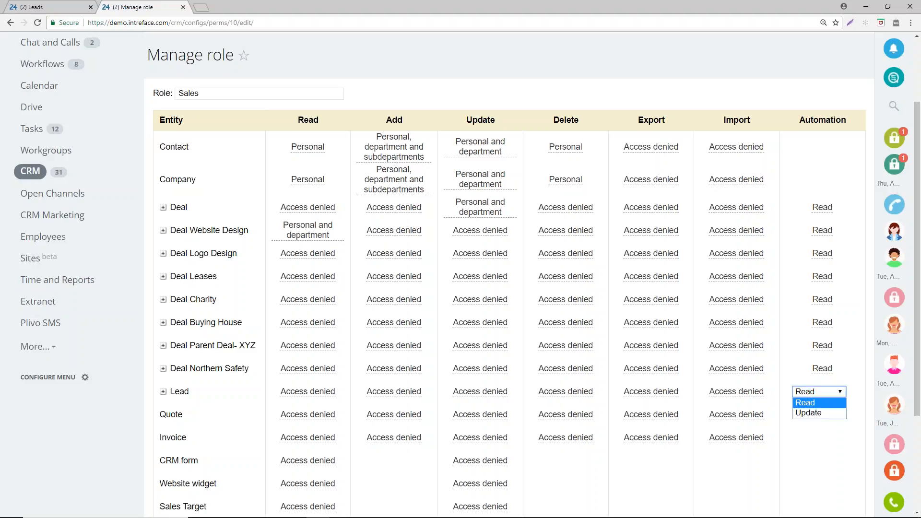
left_click(816, 412)
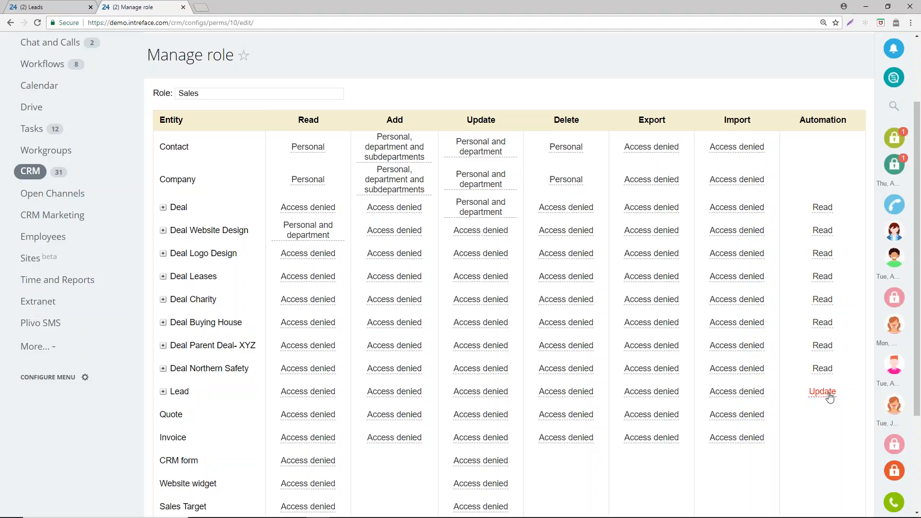
- Set the Sales role's Lead automation permission back to Read
left_click(828, 395)
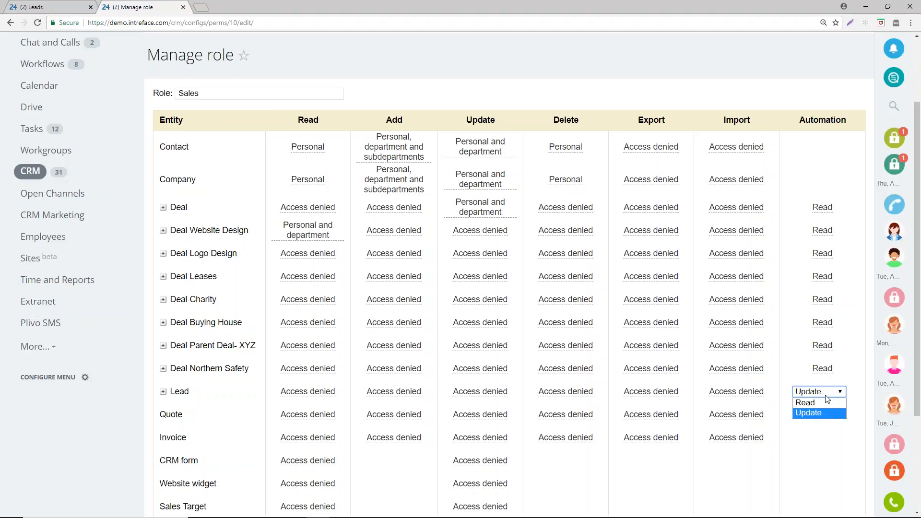
left_click(828, 396)
left_click(824, 404)
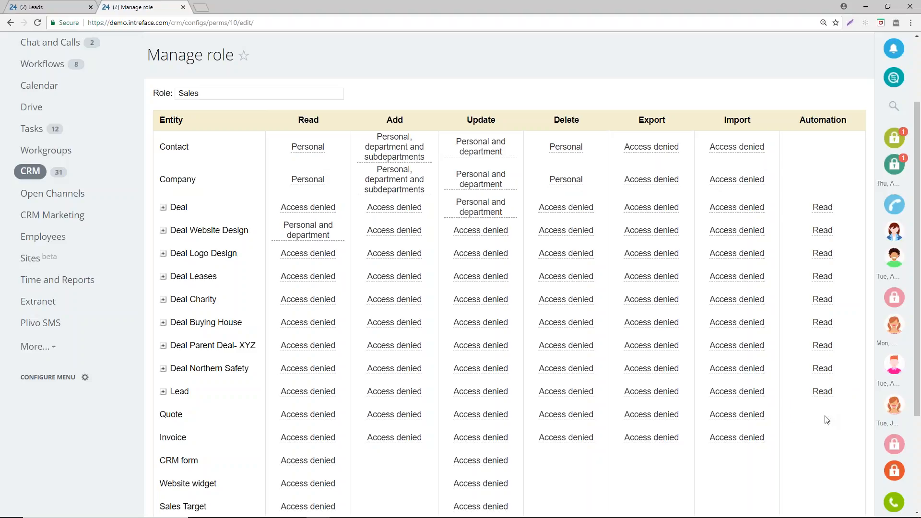
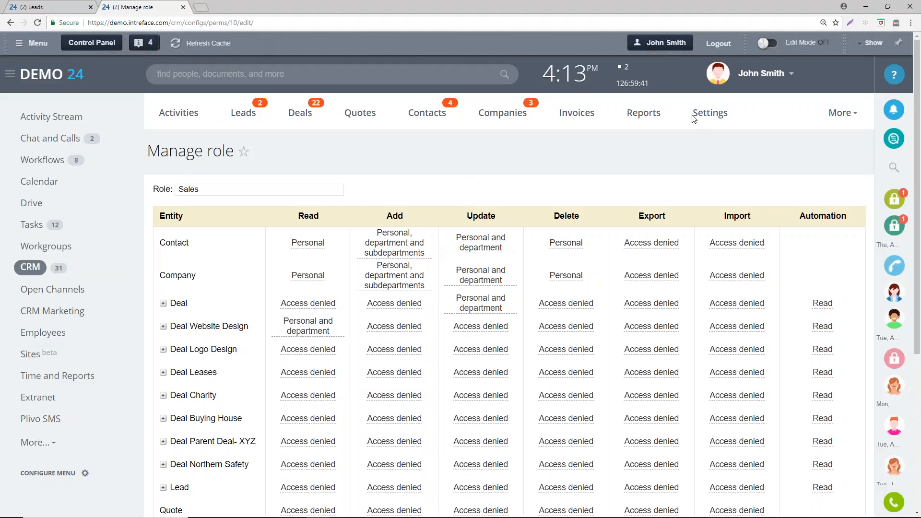
- Open the Business processes page in the CRM automation settings and add a new template for Deal
left_click(708, 115)
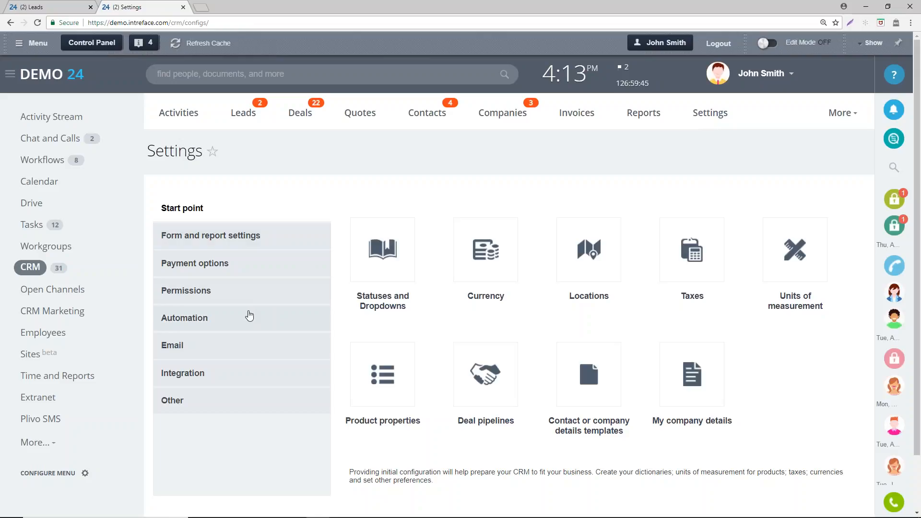
left_click(183, 324)
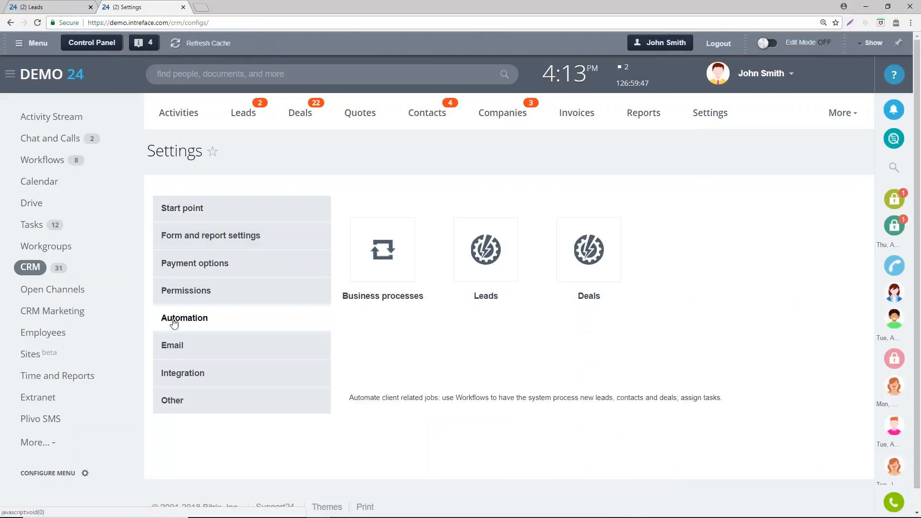
left_click(381, 260)
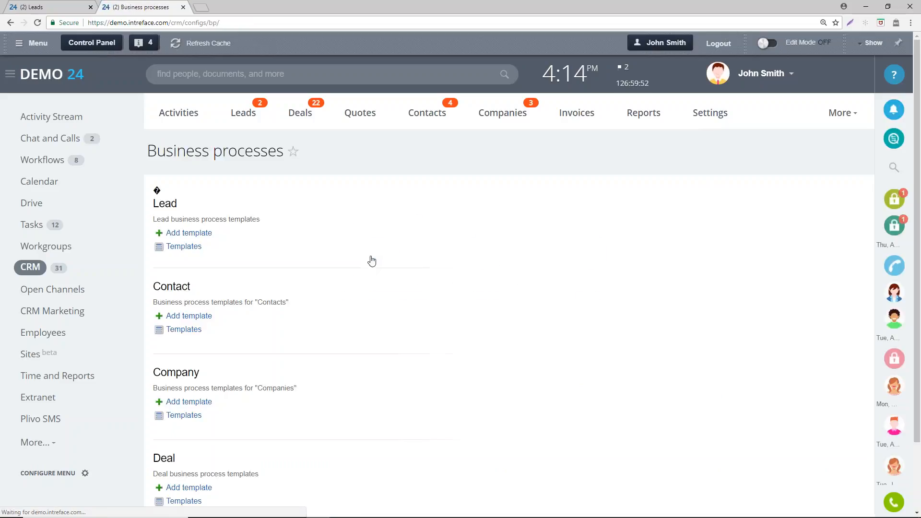
scroll(234, 432, "down", 2)
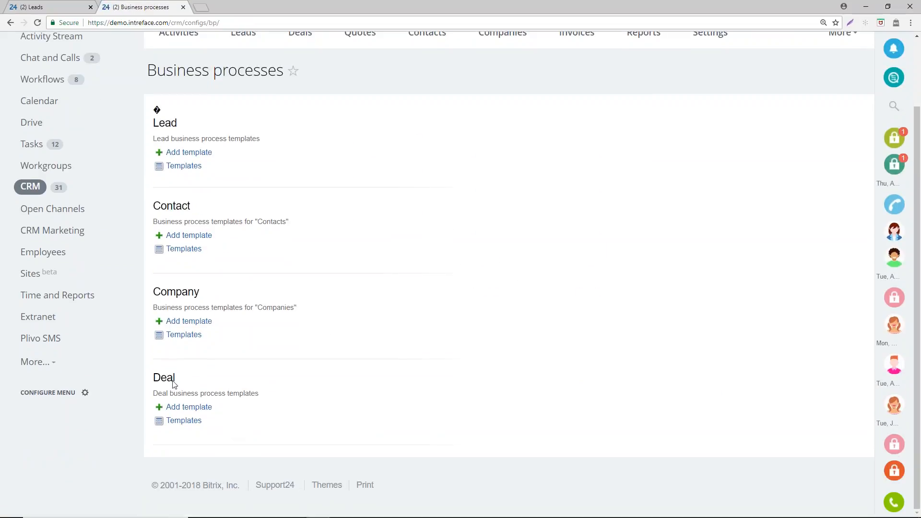
left_click(204, 408)
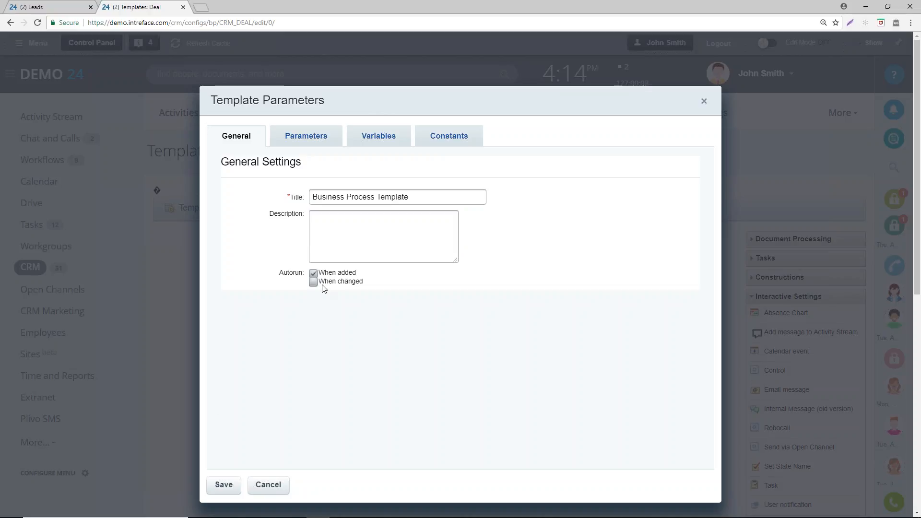
- Turn off both the When added and When changed autorun options of the new deal template
left_click_drag(280, 273, 298, 272)
left_click(300, 291)
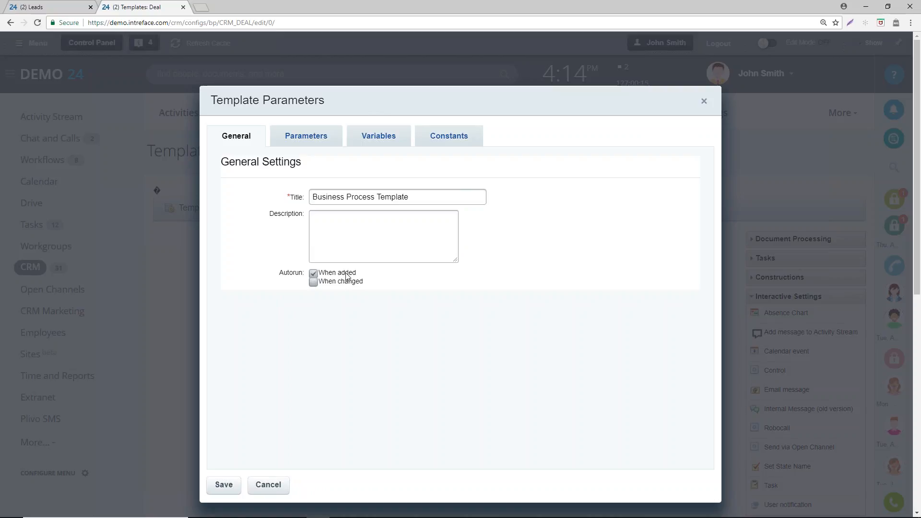
left_click(314, 282)
left_click(314, 273)
left_click(314, 283)
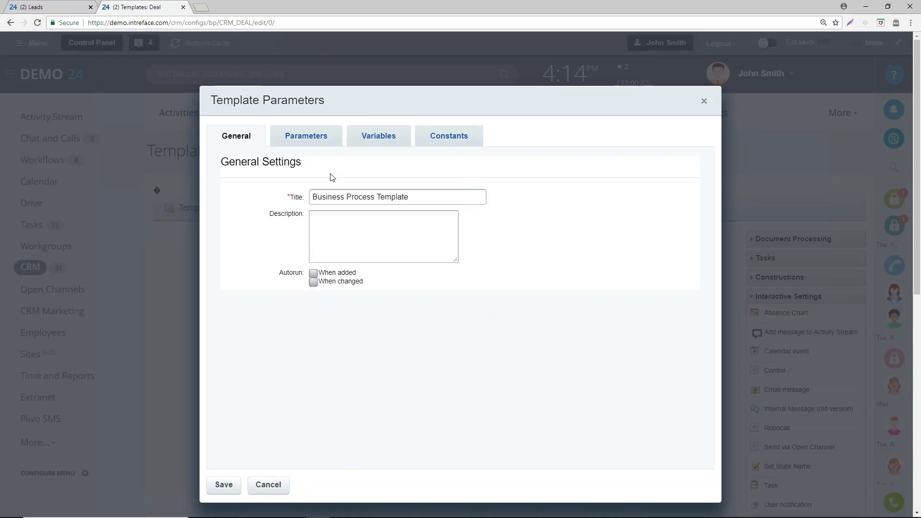
- Title the template Deal Stage Change, set it to autorun When changed, and save the template parameters
left_click_drag(409, 196, 287, 190)
type("De")
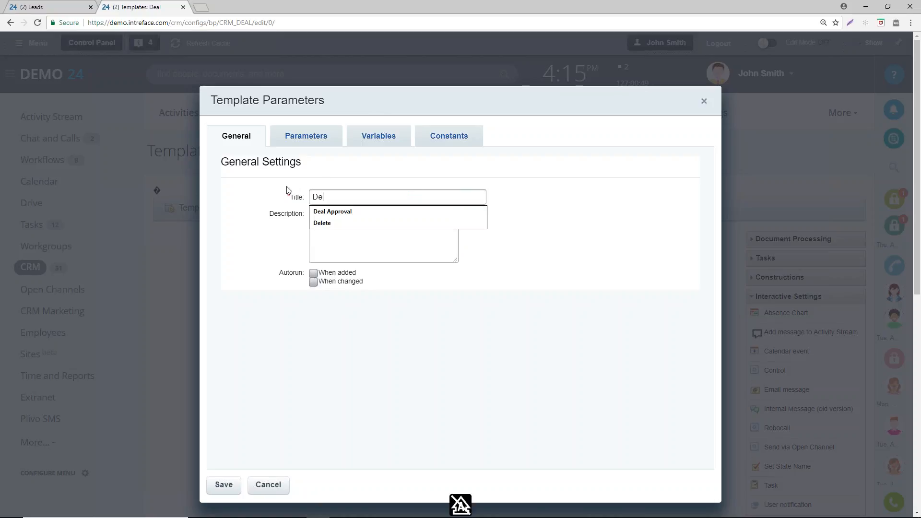
type("al Sta")
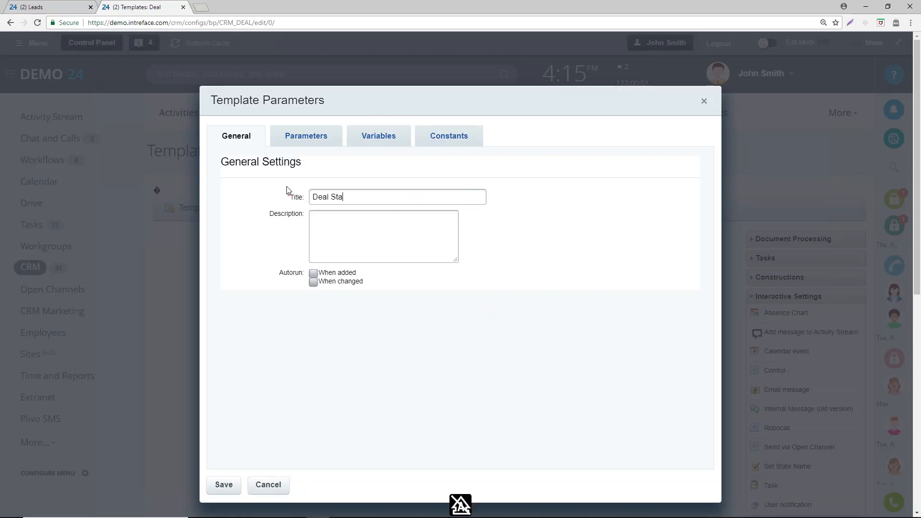
type("ge Chnage")
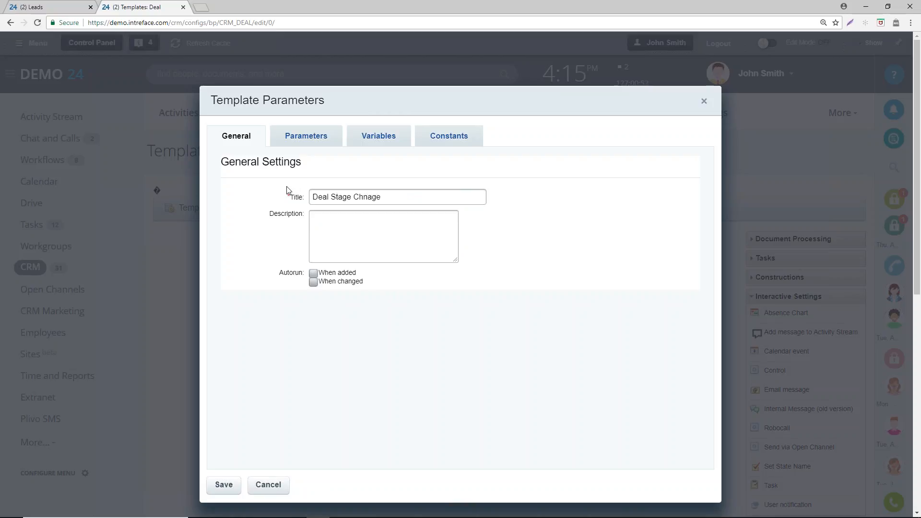
key("BackSpace")
key("BackSpace")
key("BackSpace")
key("BackSpace")
type("ange")
mouse_move(196, 514)
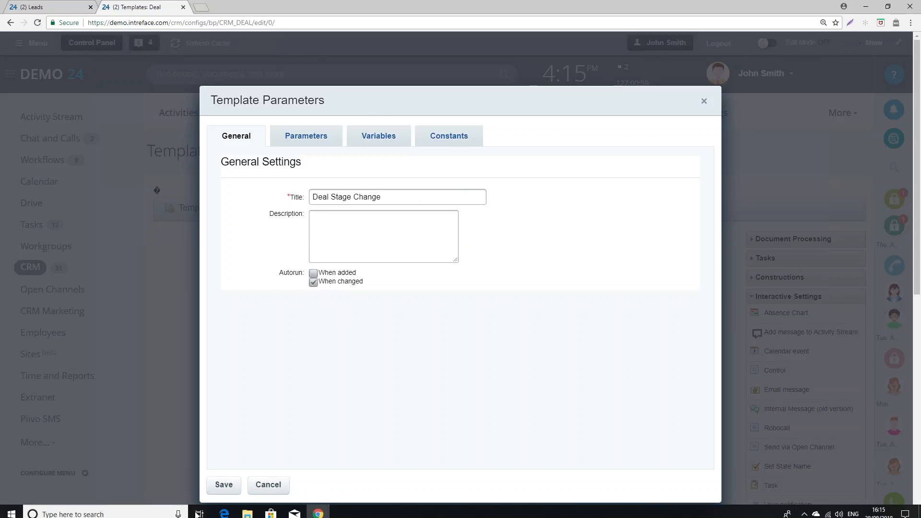
left_click(224, 485)
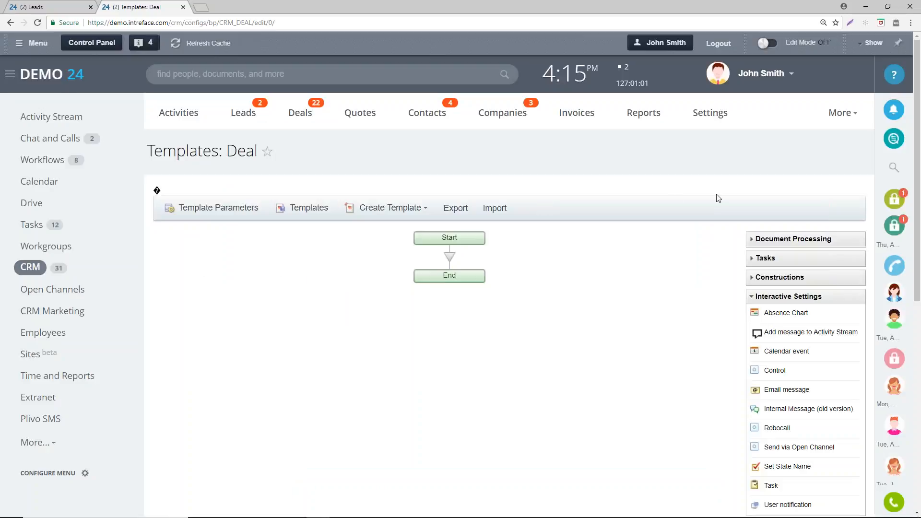
- Insert a Condition construction between Start and End and add a third branch to it
scroll(721, 203, "down", 2)
left_click(751, 198)
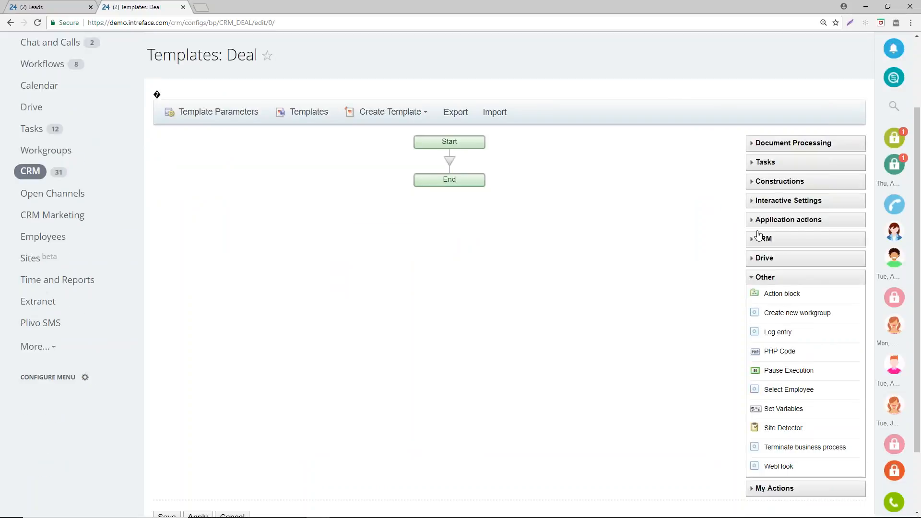
left_click(755, 276)
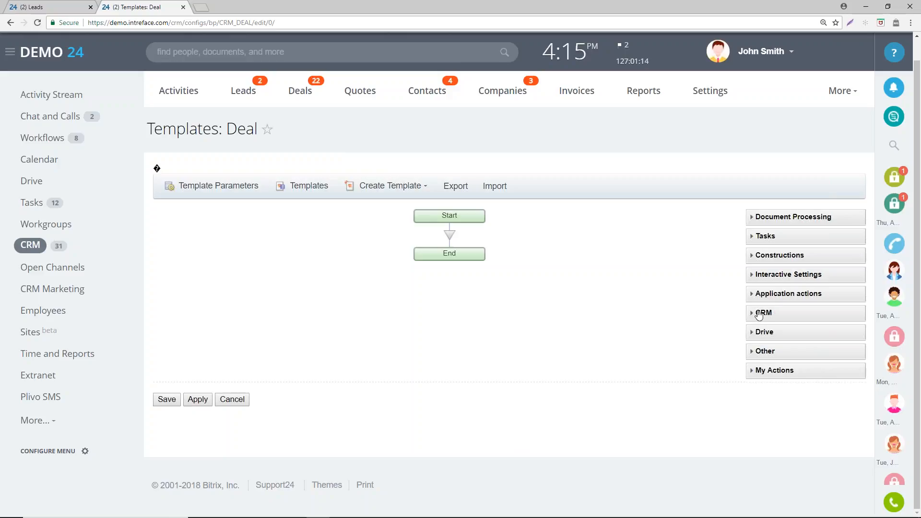
left_click(753, 258)
left_click_drag(777, 201, 450, 160)
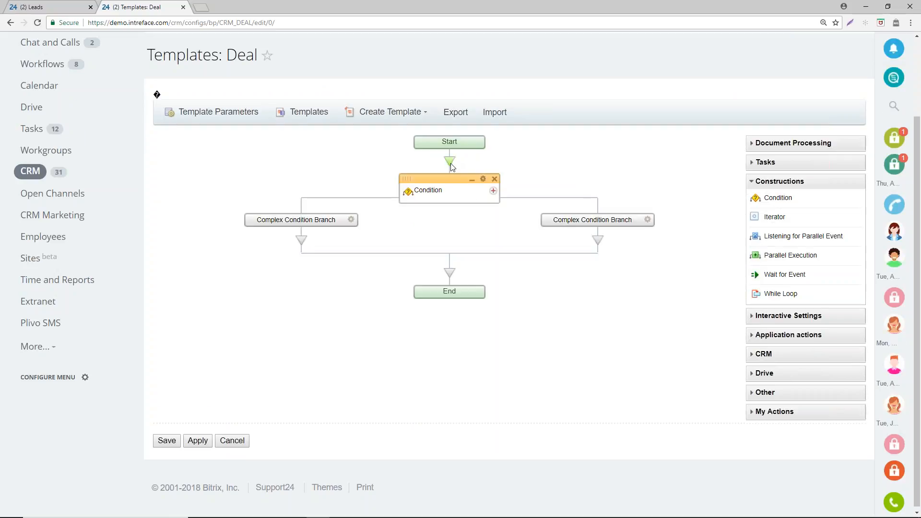
left_click(494, 192)
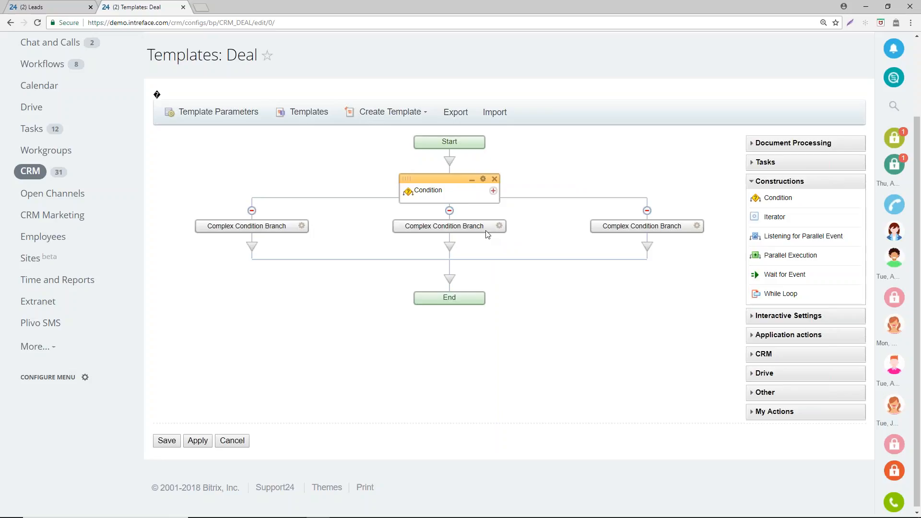
- Title the first condition branch Quote and set its condition type to Element Field
left_click(302, 227)
left_click_drag(514, 192, 269, 186)
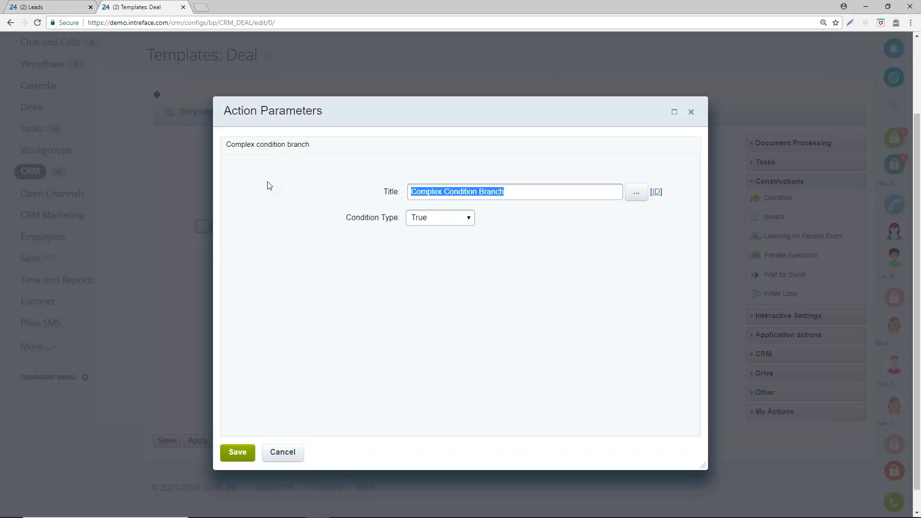
type("Quote")
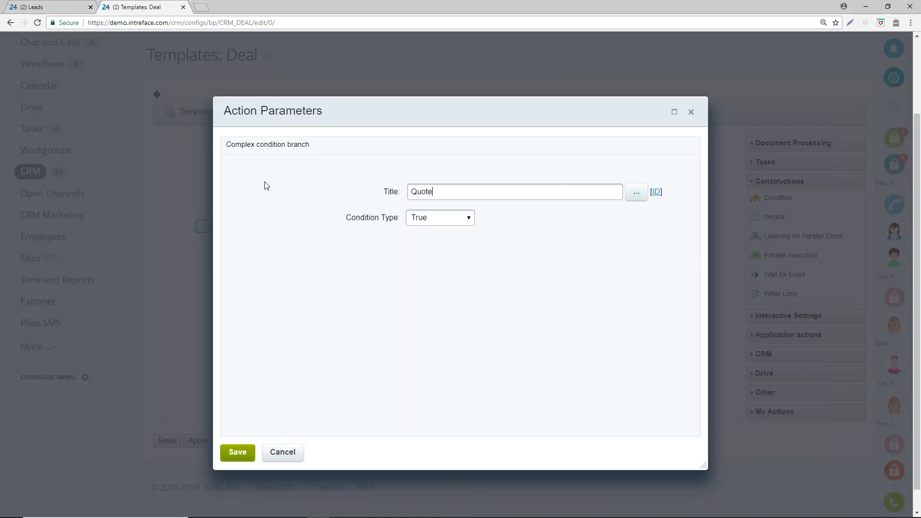
left_click(439, 217)
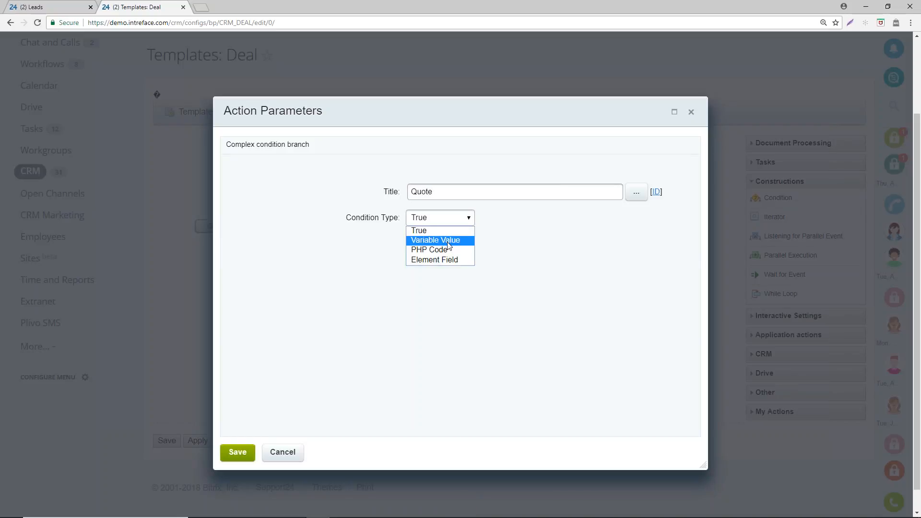
left_click(451, 260)
- Set the Quote branch's condition to Stage equal Quotation and save the branch
left_click(425, 243)
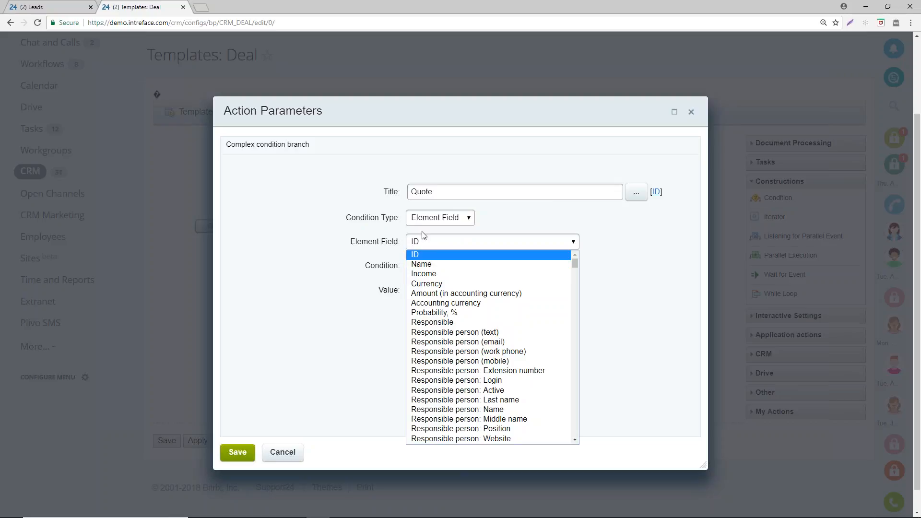
left_click(425, 238)
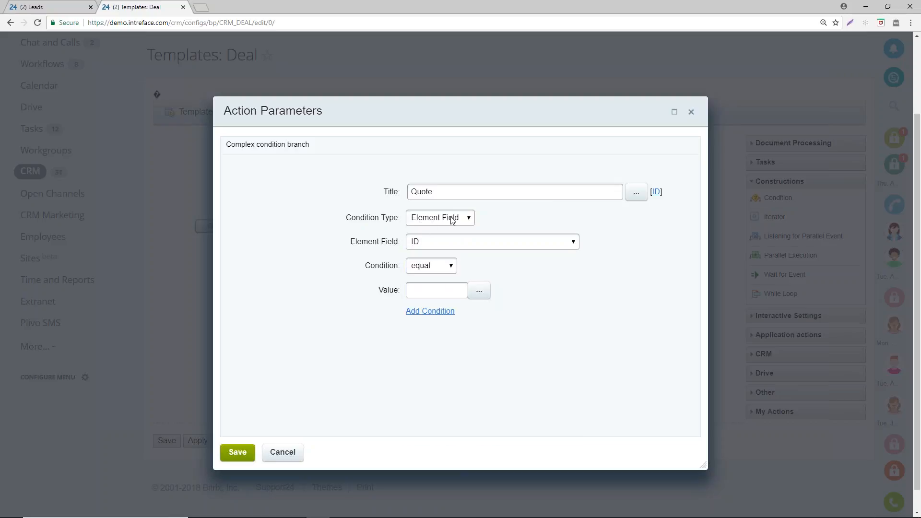
left_click(425, 243)
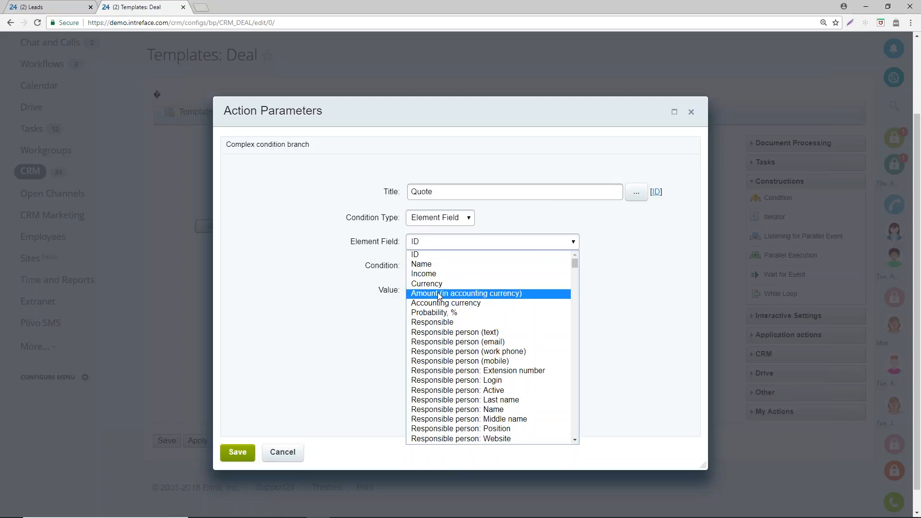
scroll(432, 295, "down", 5)
scroll(436, 298, "up", 3)
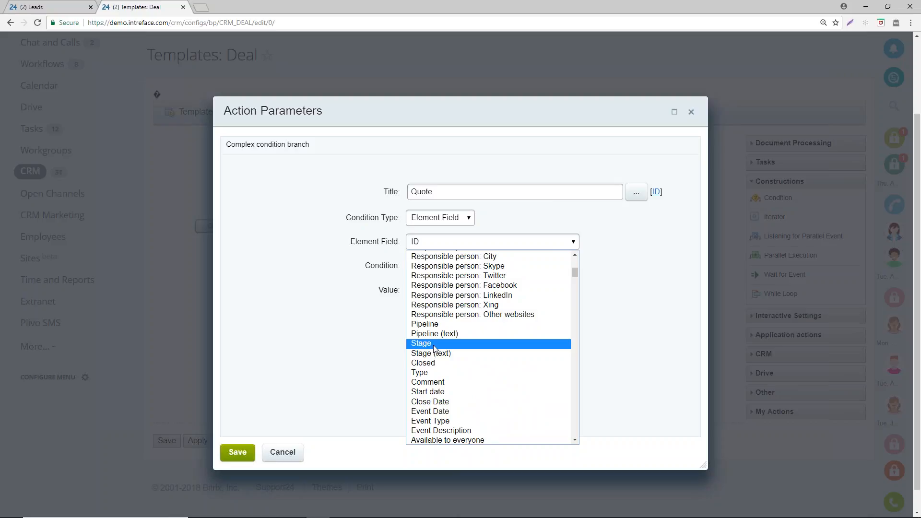
left_click(436, 344)
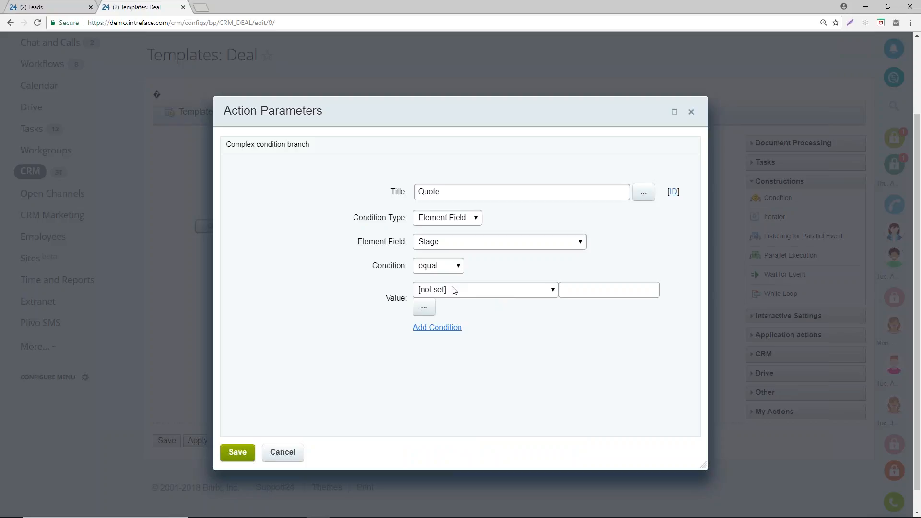
left_click(453, 290)
left_click(453, 332)
left_click(243, 451)
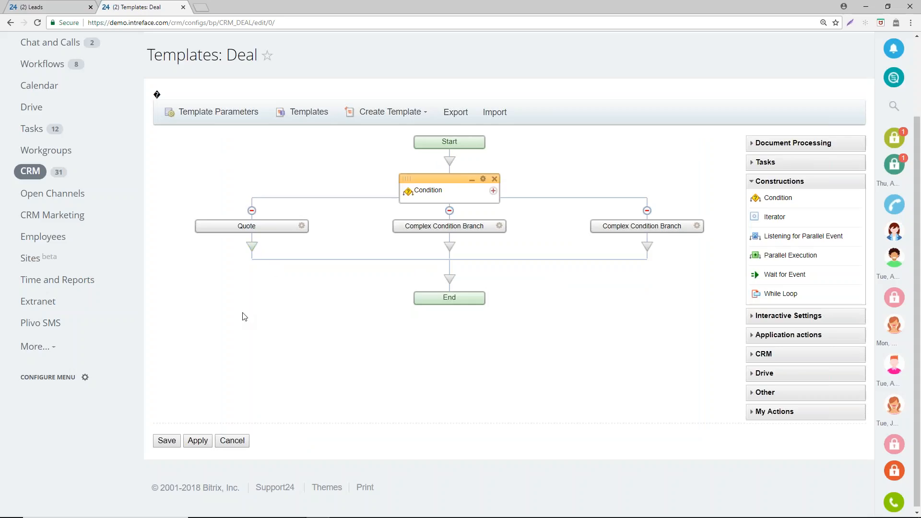
- Title the middle condition branch Promised and set its condition type to Element Field
left_click(498, 226)
left_click_drag(506, 192, 377, 190)
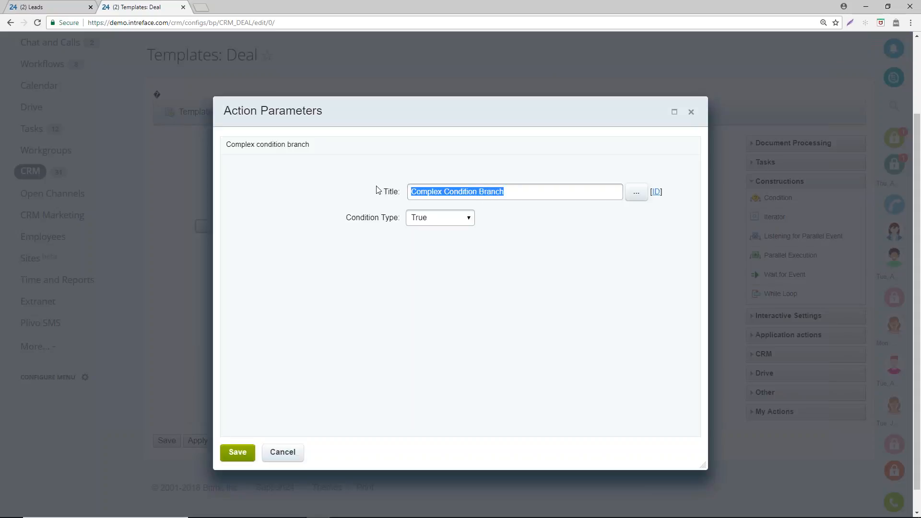
type("Prmo")
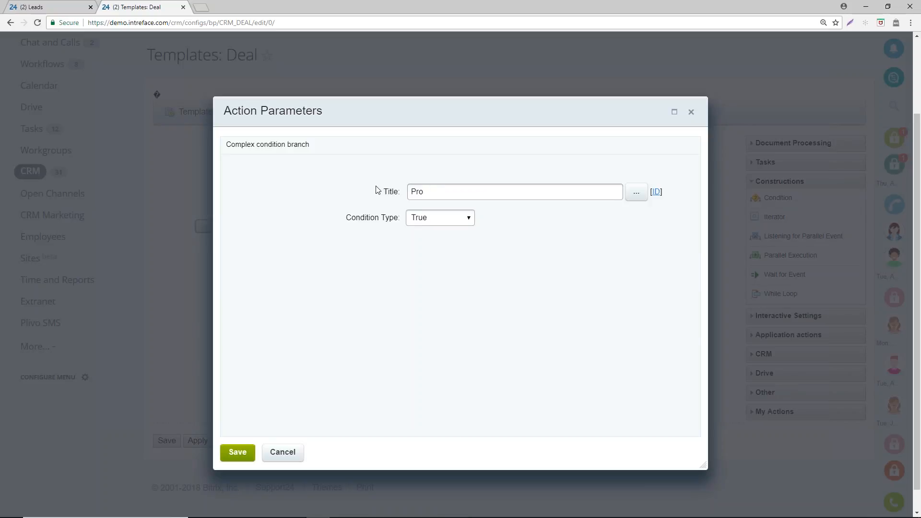
left_click(469, 220)
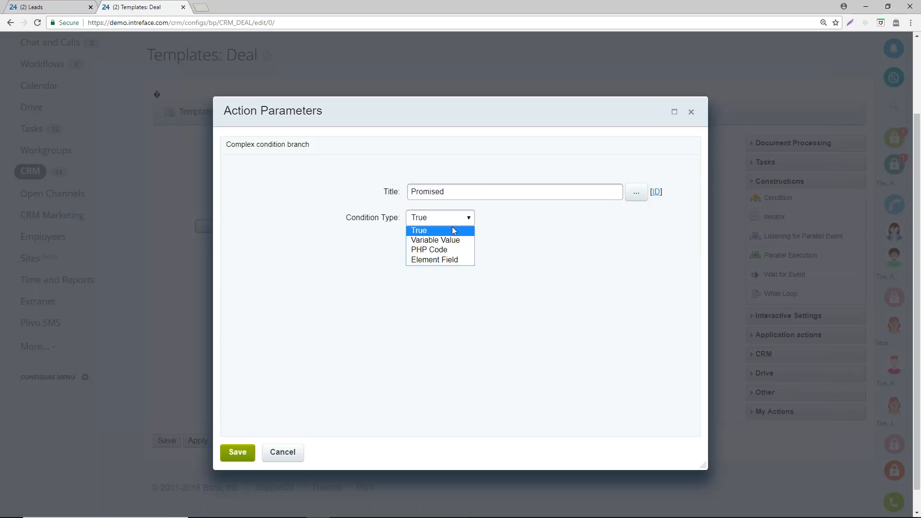
left_click(455, 259)
- Set the Promised branch's condition to Stage equal Promised and save the branch
left_click(447, 244)
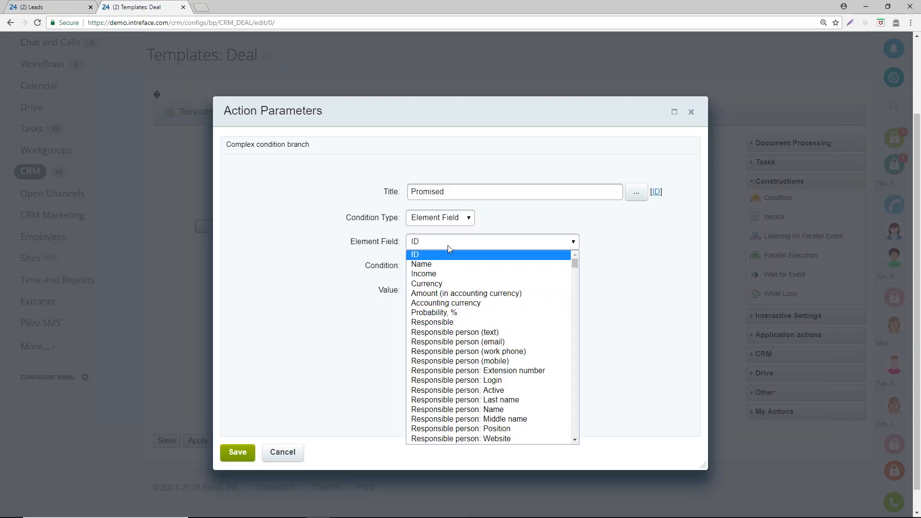
scroll(454, 335, "down", 5)
scroll(454, 350, "up", 4)
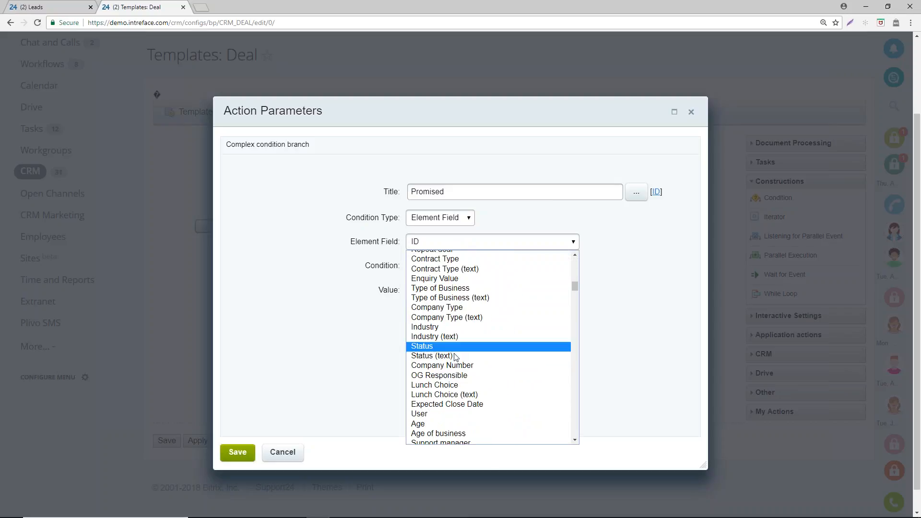
scroll(444, 324, "up", 5)
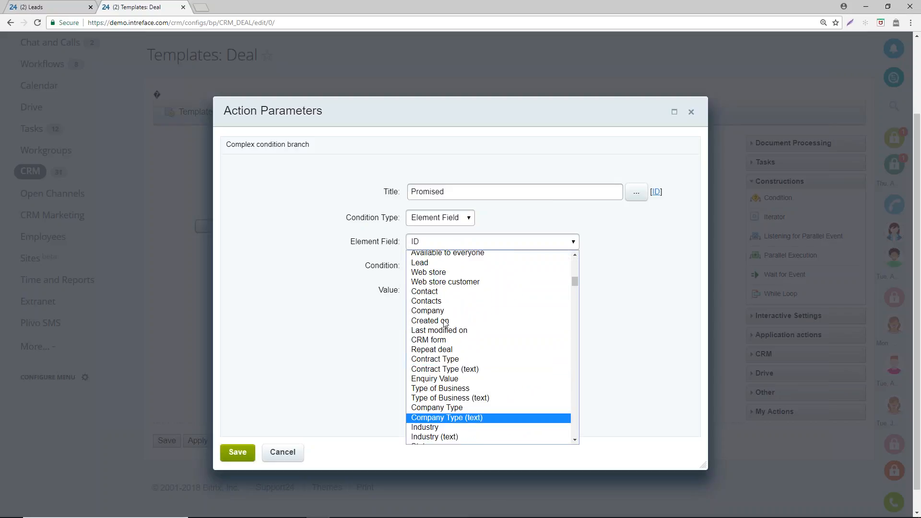
scroll(444, 324, "down", 1)
left_click(431, 343)
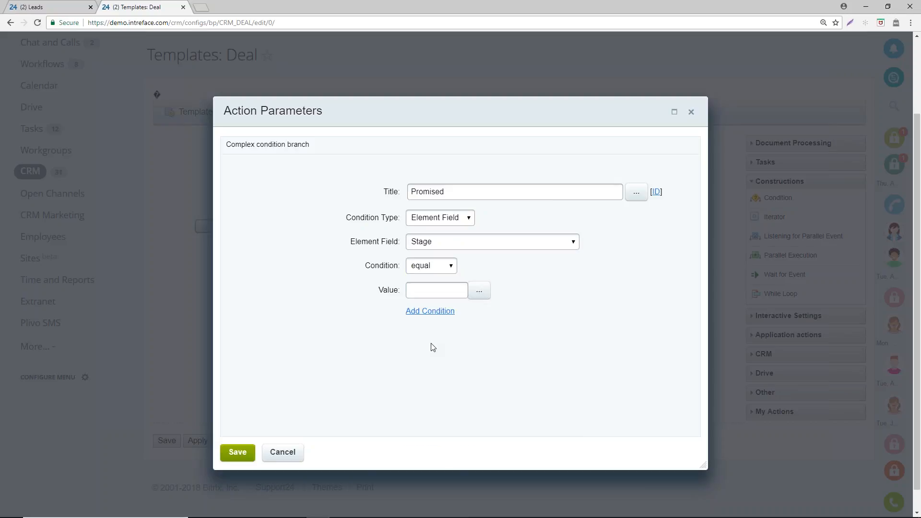
left_click(453, 293)
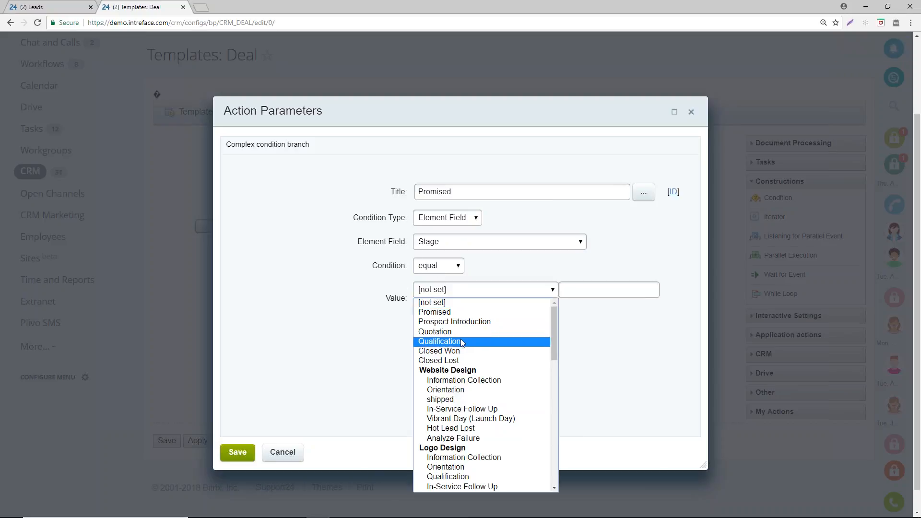
left_click(449, 312)
left_click(238, 452)
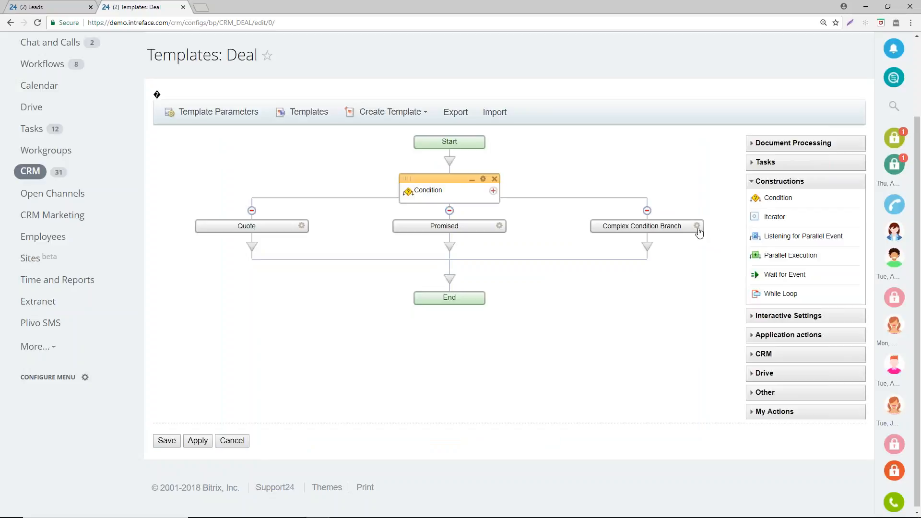
- Title the last condition branch Won and set its condition type to Element Field
double_click(700, 233)
left_click_drag(508, 191, 377, 181)
type("W")
left_click(442, 220)
left_click(445, 260)
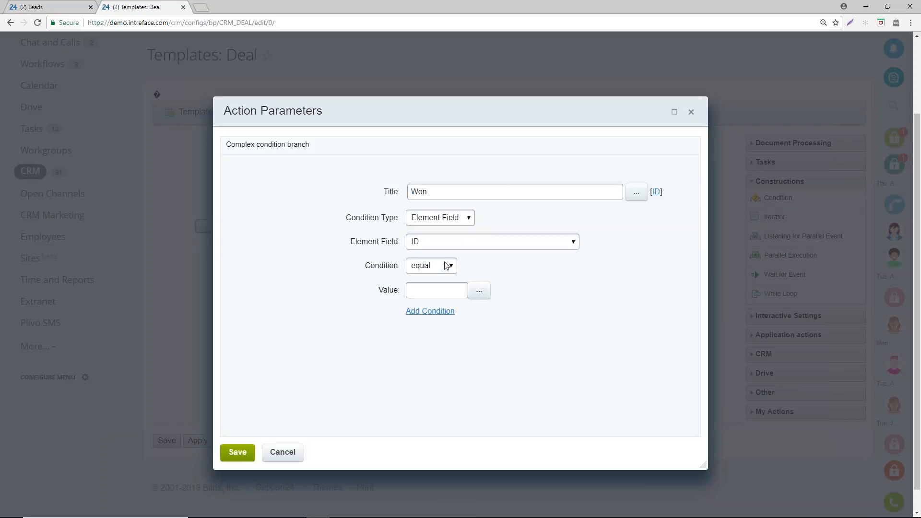
- Set the Won branch's condition to Stage equal Closed Won and save the branch
left_click(422, 245)
scroll(432, 318, "down", 4)
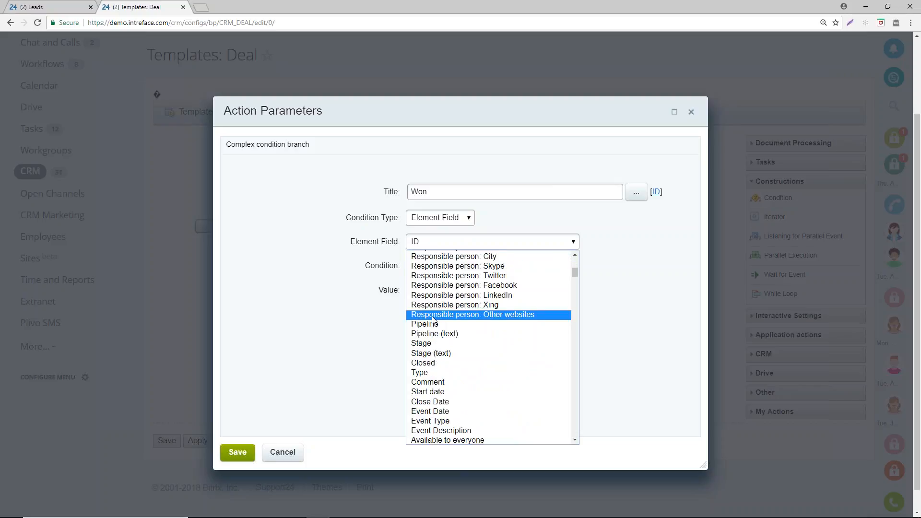
left_click(433, 343)
left_click(436, 292)
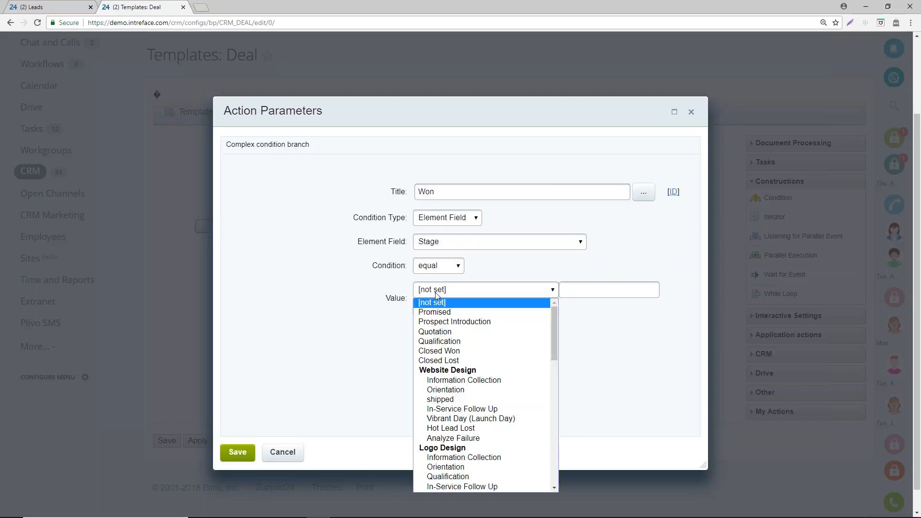
left_click(438, 351)
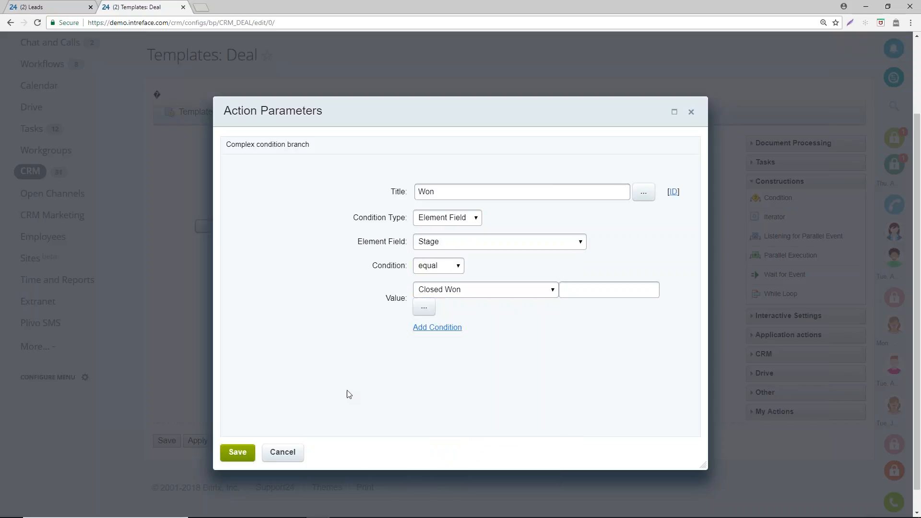
left_click(237, 452)
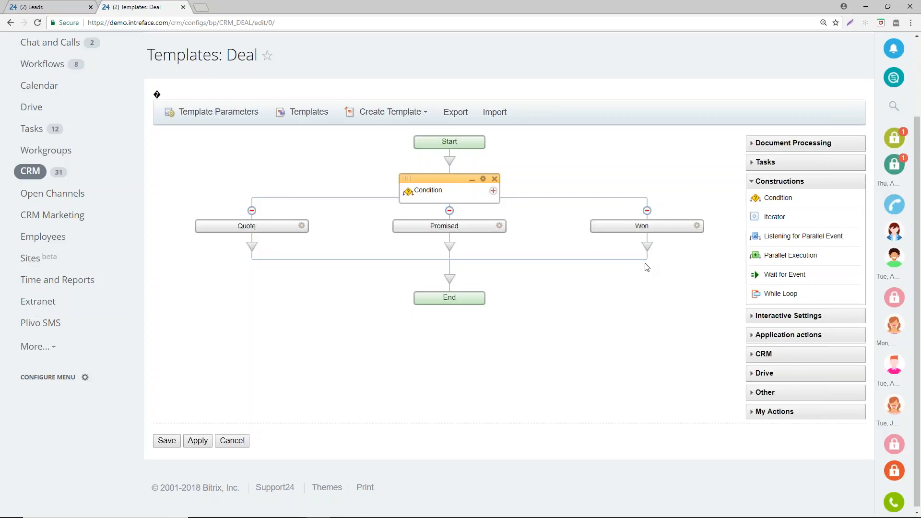
- Add the saved actions Wait 7 Days and Phone Call, in that order, to the Quote branch
left_click(757, 183)
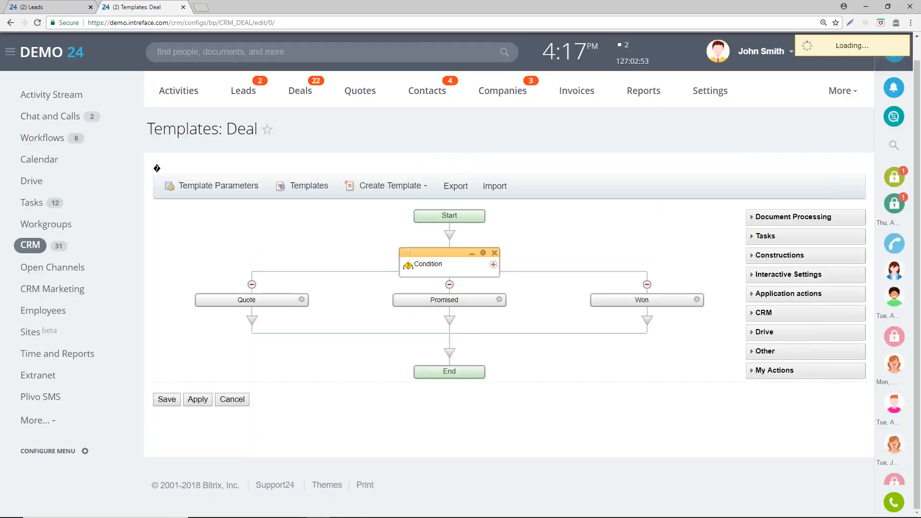
left_click(754, 373)
scroll(806, 346, "down", 1)
left_click_drag(786, 348, 255, 213)
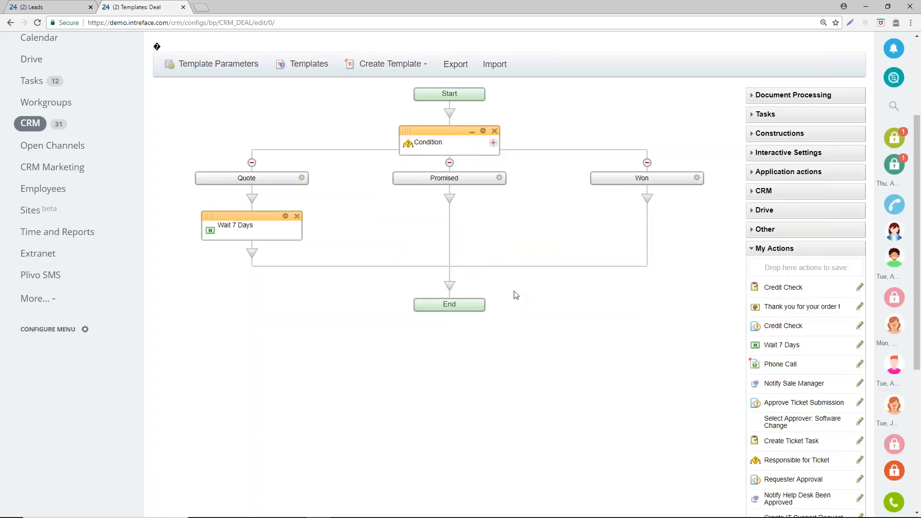
left_click_drag(792, 364, 253, 252)
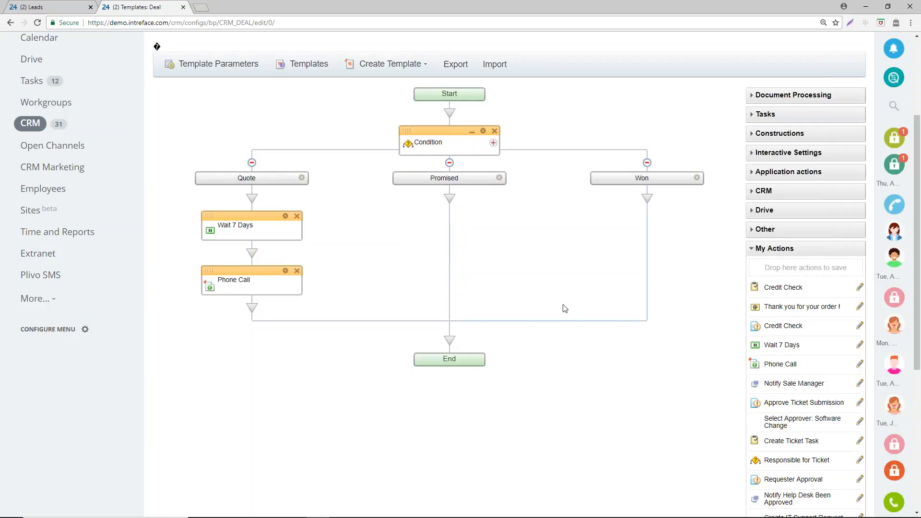
- Add the saved Credit Check task to the Promised branch, followed by the Credit Check approval with its Yes and No paths
left_click_drag(789, 288, 462, 202)
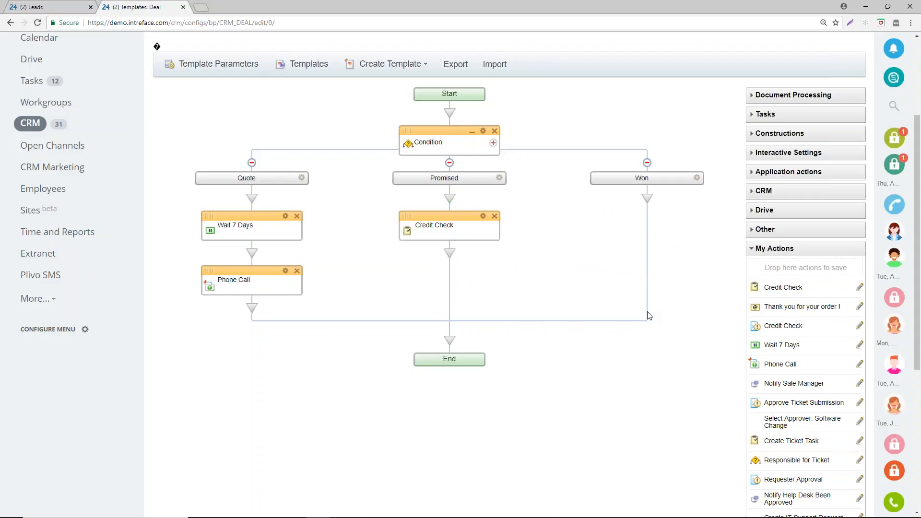
scroll(791, 342, "down", 1)
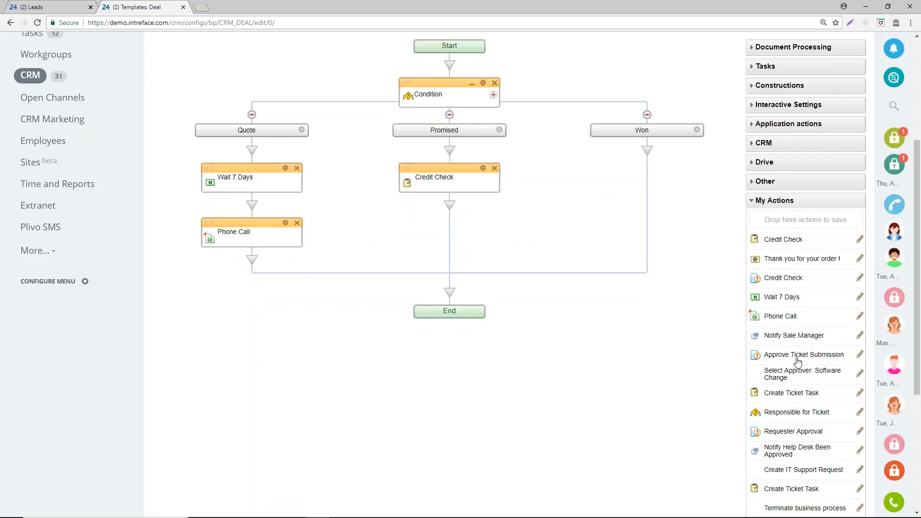
scroll(803, 449, "down", 3)
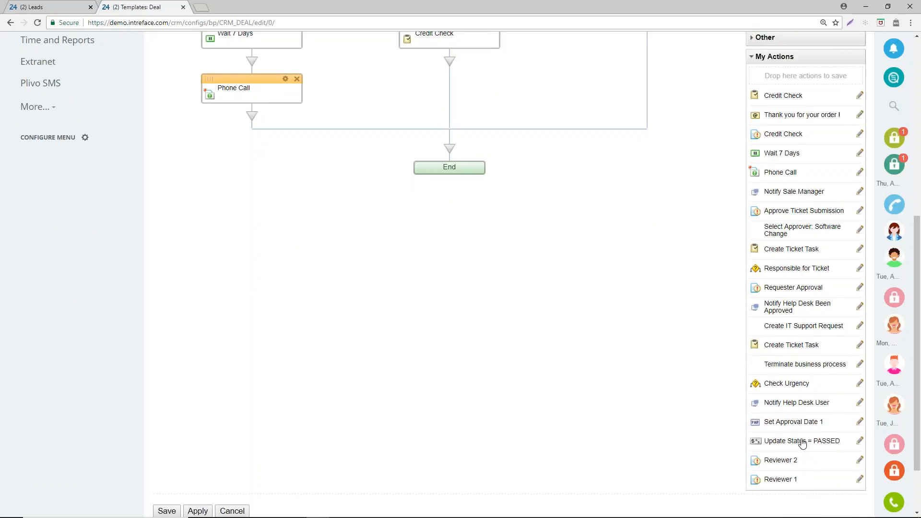
left_click_drag(784, 134, 452, 65)
scroll(599, 271, "up", 2)
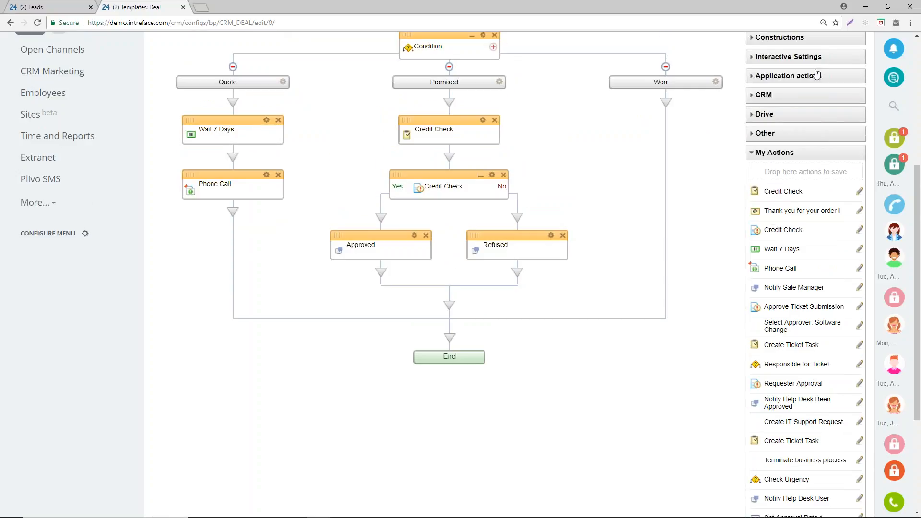
- Add the saved actions Notify Sale Manager and Thank you for your order !, in that order, to the Won branch
scroll(818, 74, "up", 2)
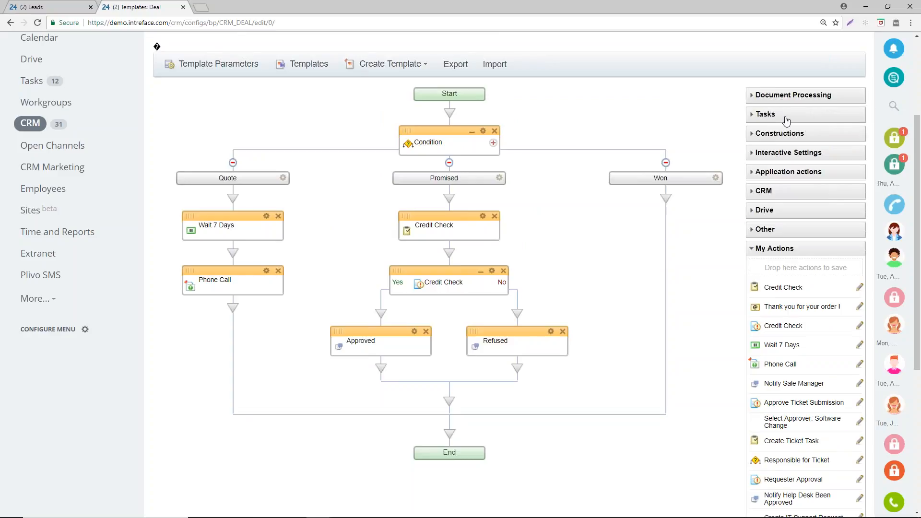
scroll(806, 337, "down", 1)
scroll(806, 337, "down", 2)
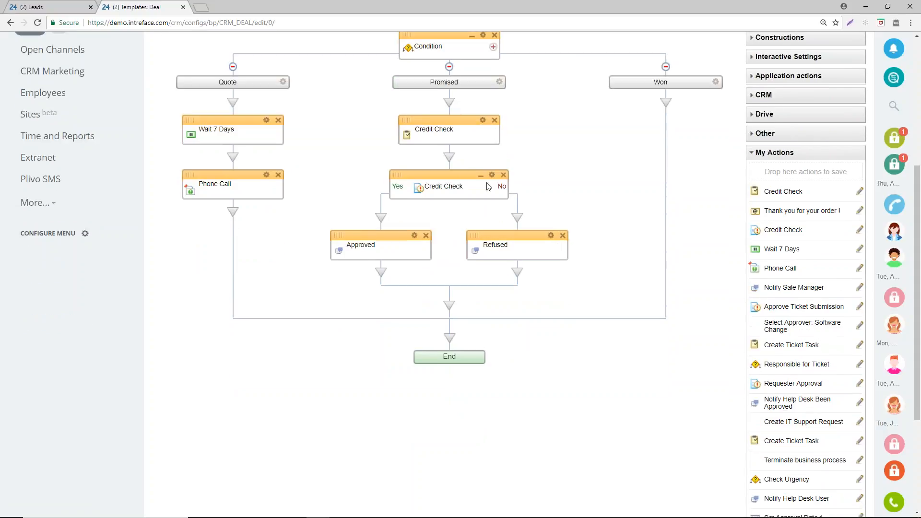
left_click_drag(794, 286, 666, 105)
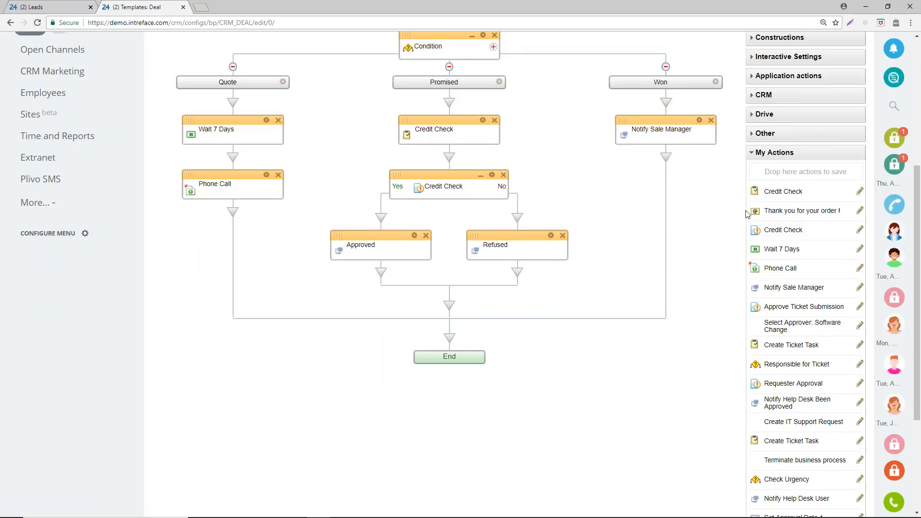
left_click_drag(787, 211, 667, 160)
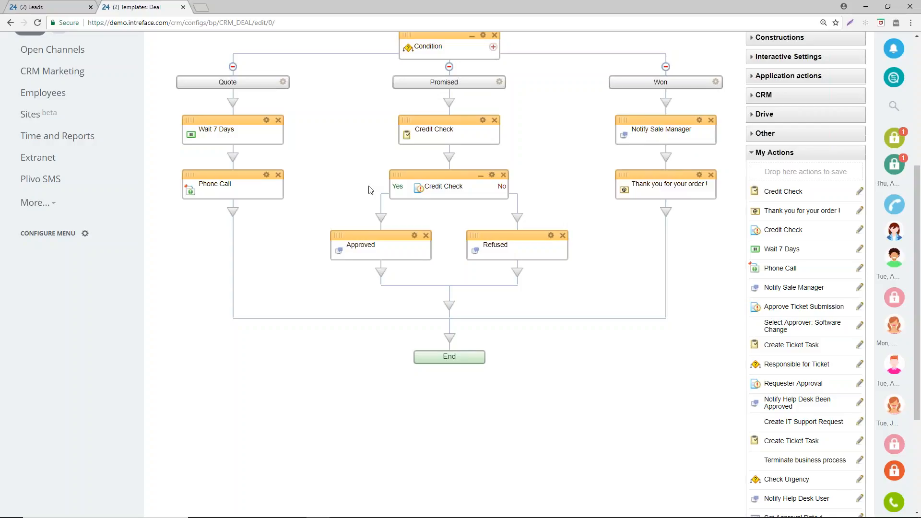
- Review the parameters of the Promised branch's Credit Check task and remove that task from the branch
left_click(482, 119)
scroll(384, 301, "down", 2)
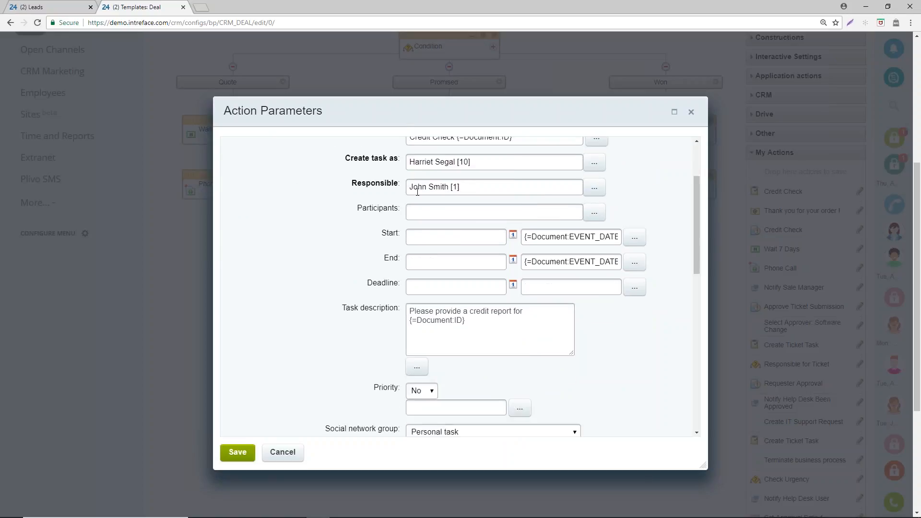
left_click(690, 112)
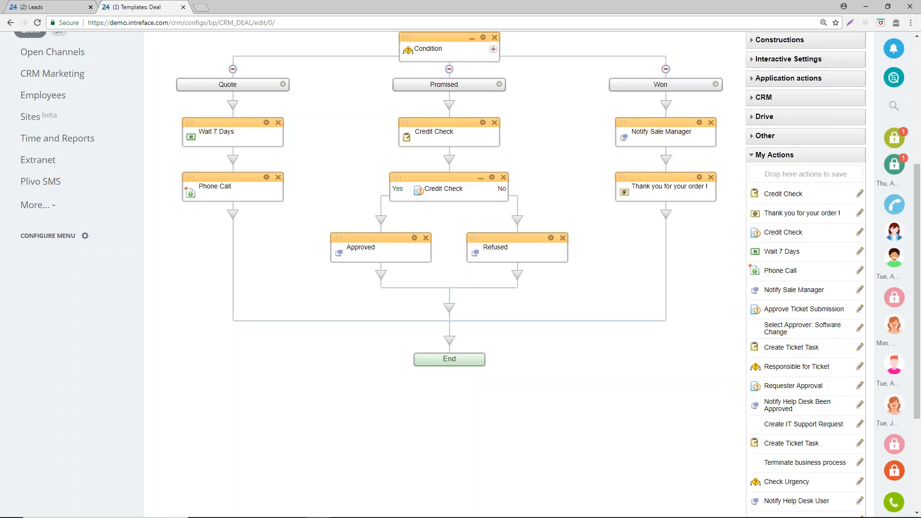
scroll(697, 199, "up", 2)
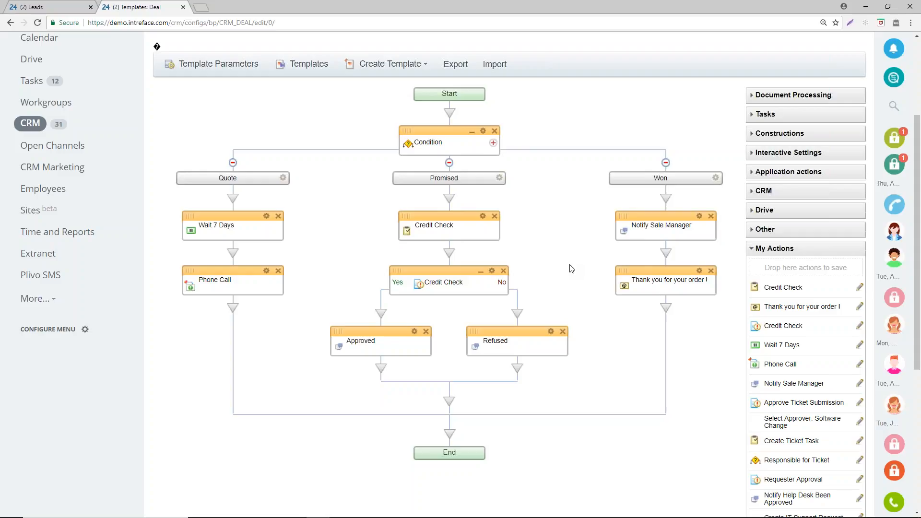
left_click(494, 216)
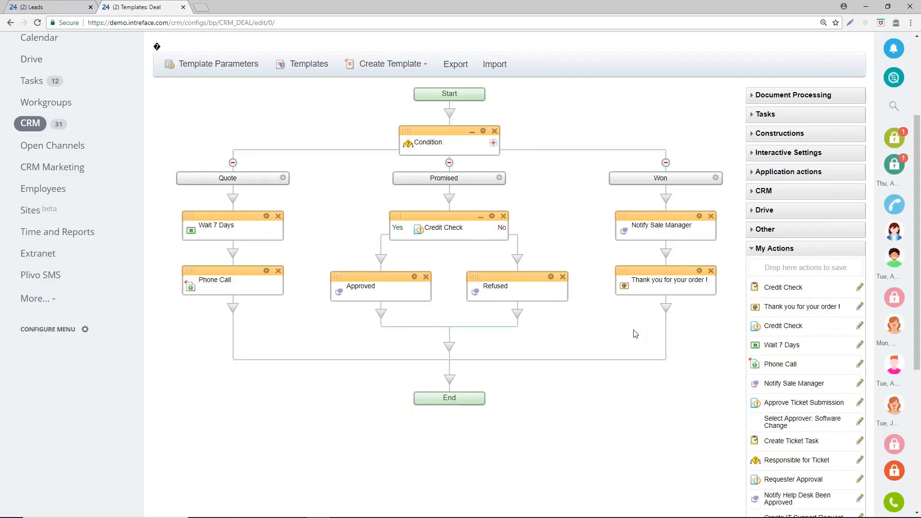
- Examine which actions the Application actions, Interactive Settings and Other categories offer for the workflow
scroll(725, 368, "up", 1)
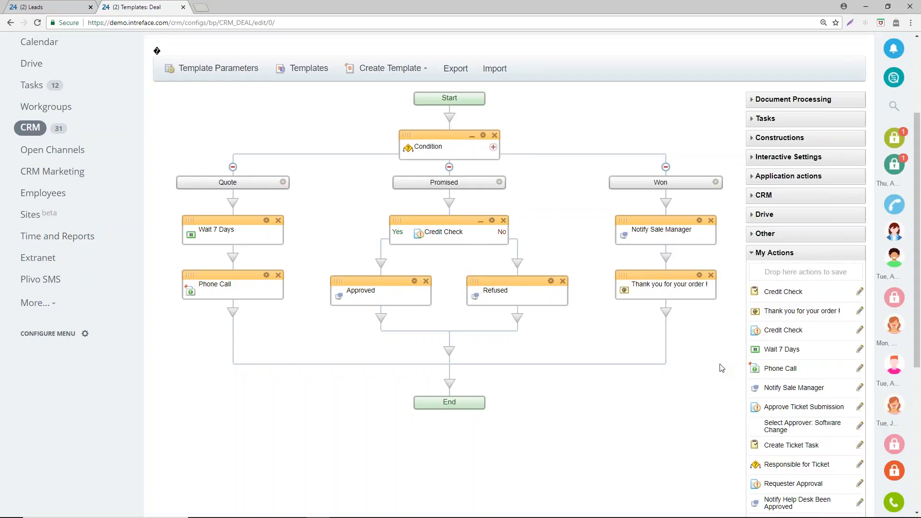
scroll(722, 368, "up", 1)
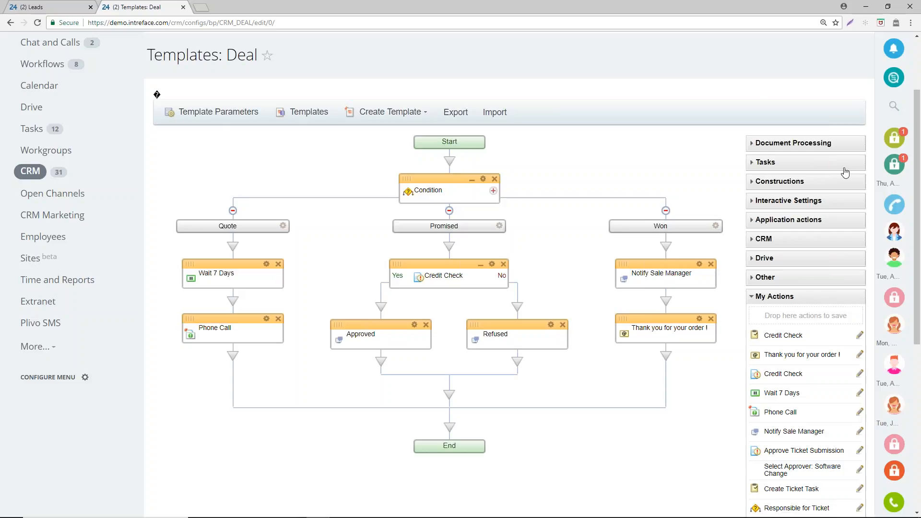
left_click(802, 220)
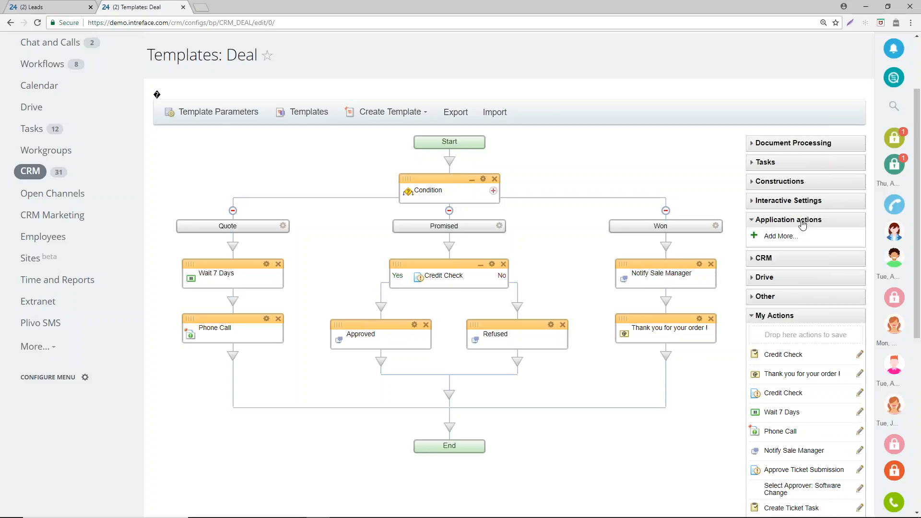
left_click(796, 202)
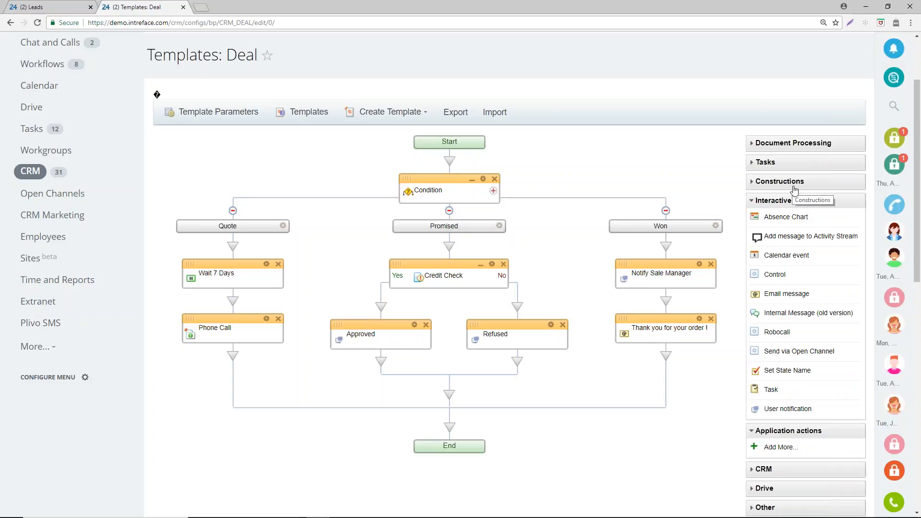
left_click(796, 201)
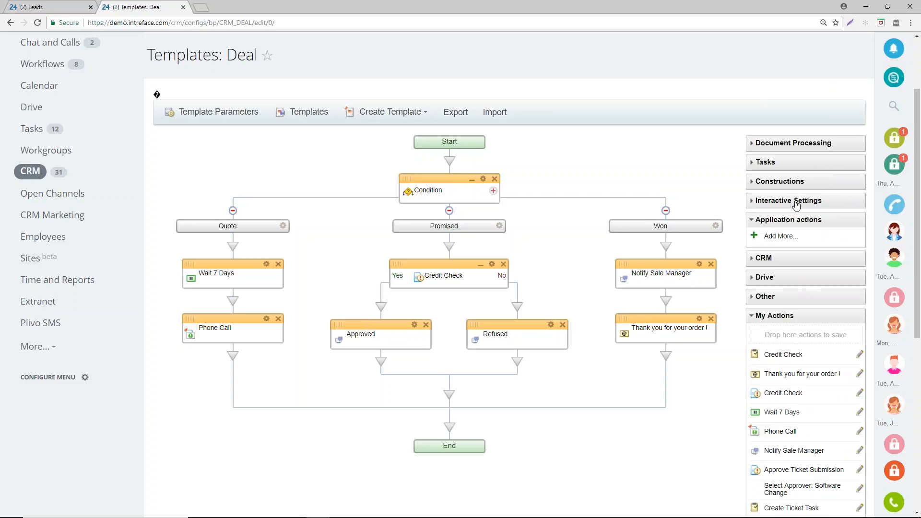
left_click(791, 294)
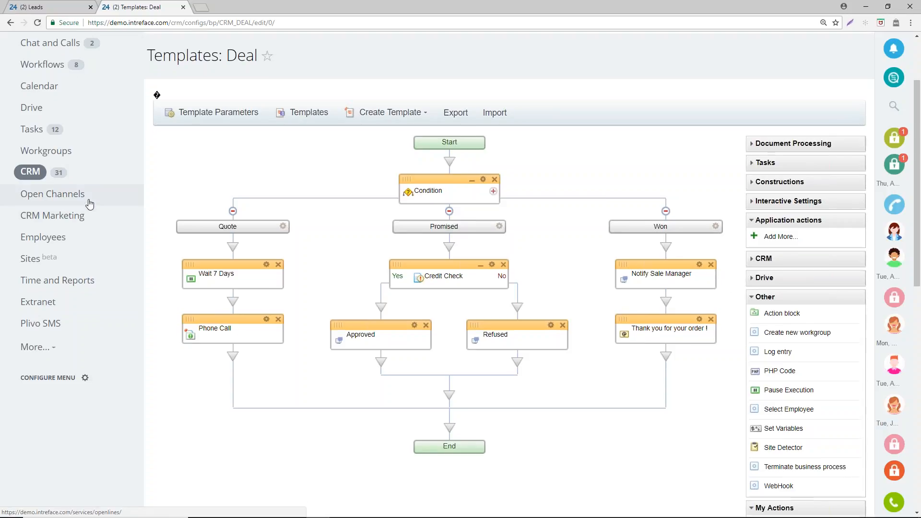
- Leave the deal template without saving it and show the CRM deals as a list
scroll(89, 205, "up", 2)
left_click(31, 268)
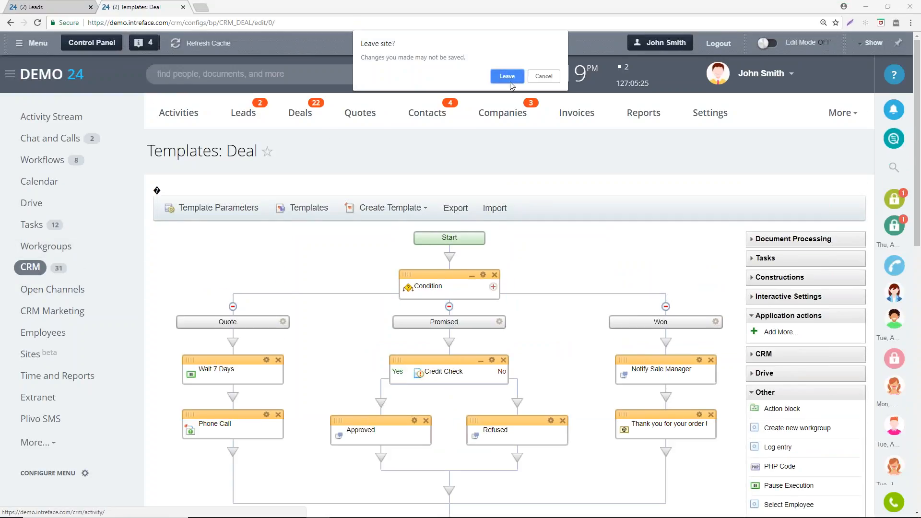
left_click(508, 77)
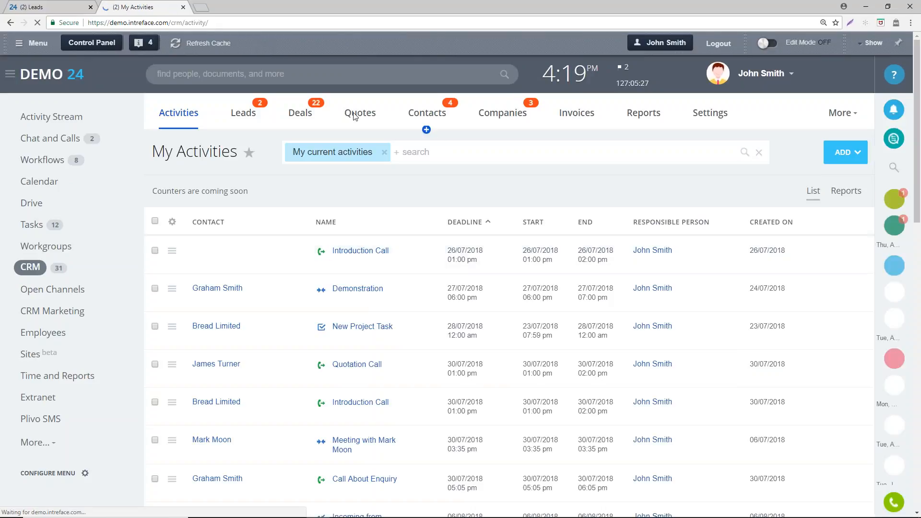
left_click(299, 120)
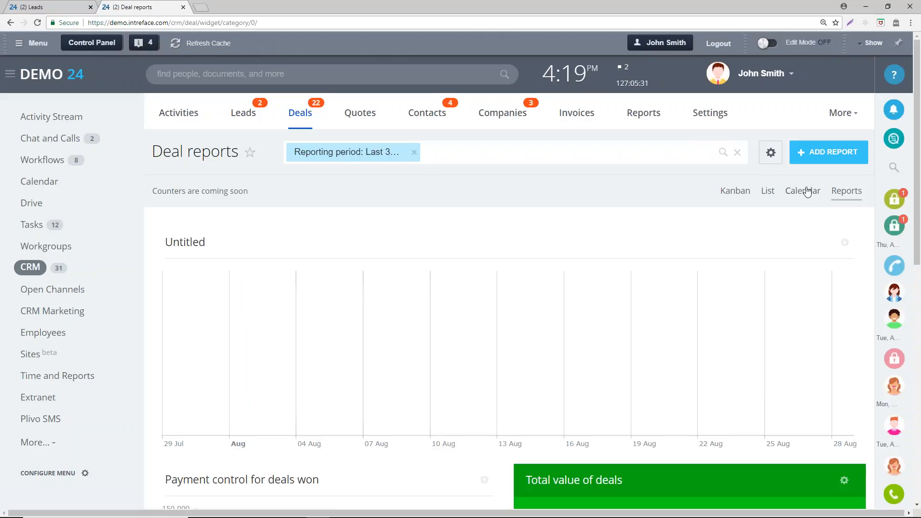
left_click(766, 191)
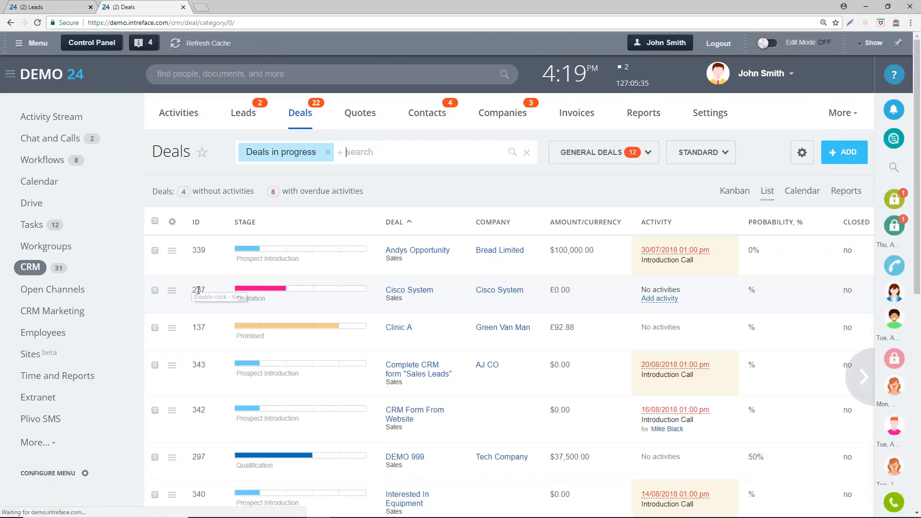
- Open the first deal in the list and examine its automation triggers and rules for each stage
left_click(427, 247)
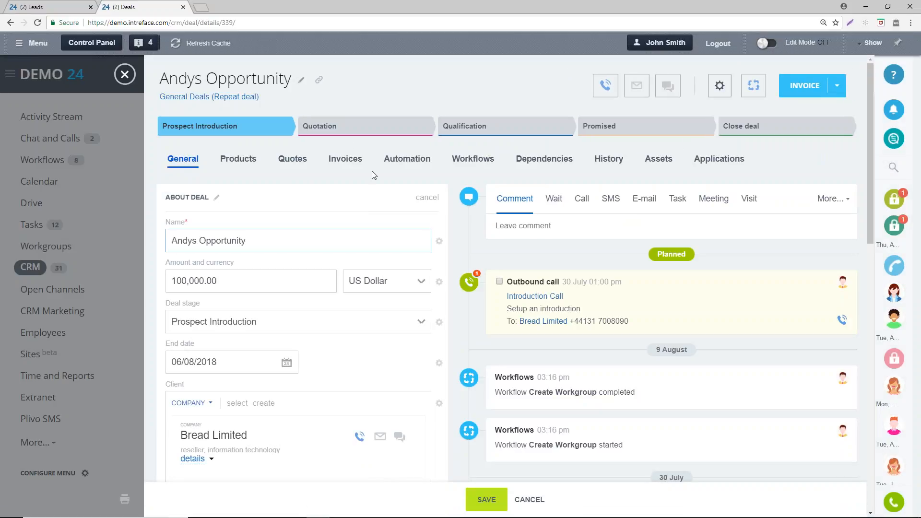
left_click(407, 159)
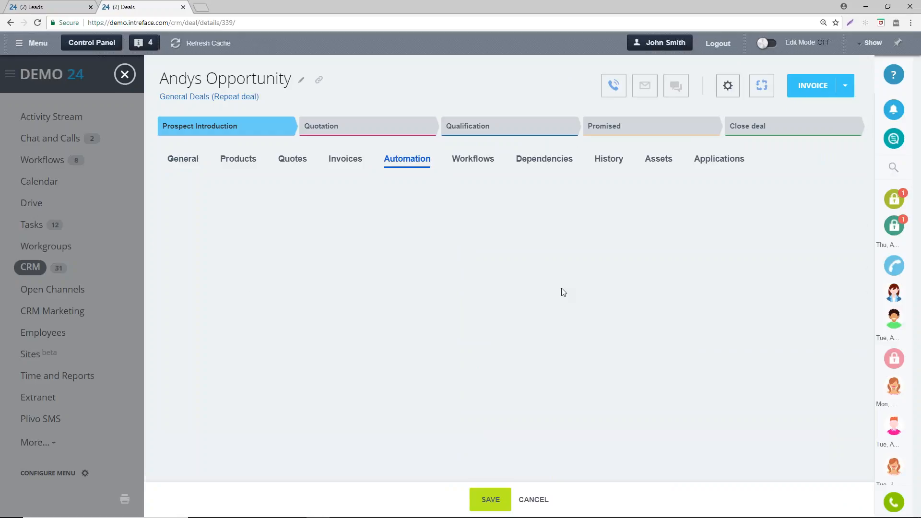
scroll(613, 375, "down", 1)
scroll(614, 375, "down", 3)
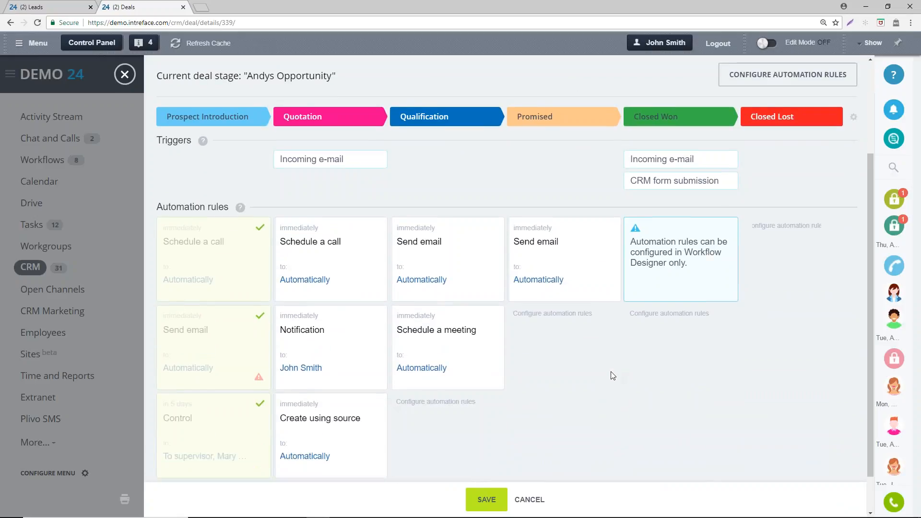
scroll(396, 174, "up", 1)
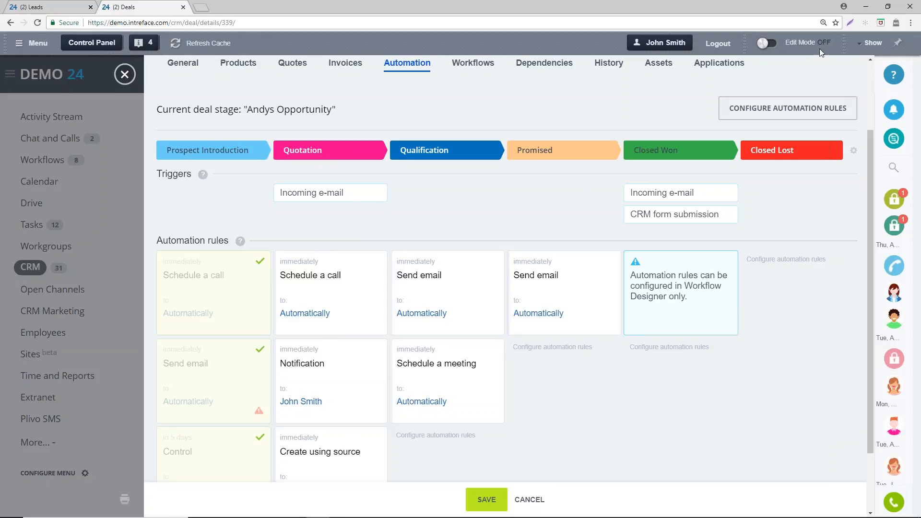
- Switch the deal's automation to rule configuration and examine the editable triggers and rules of the pipeline stages
left_click(792, 112)
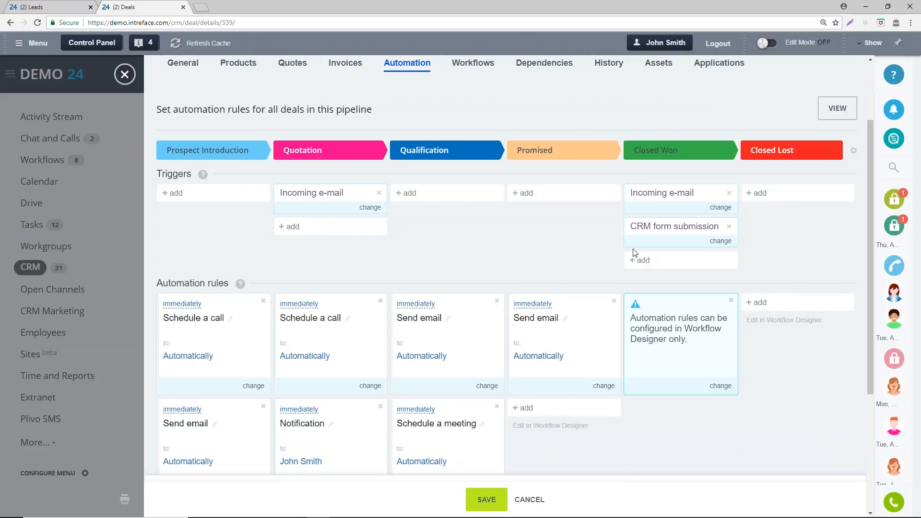
scroll(635, 252, "down", 2)
scroll(503, 138, "up", 1)
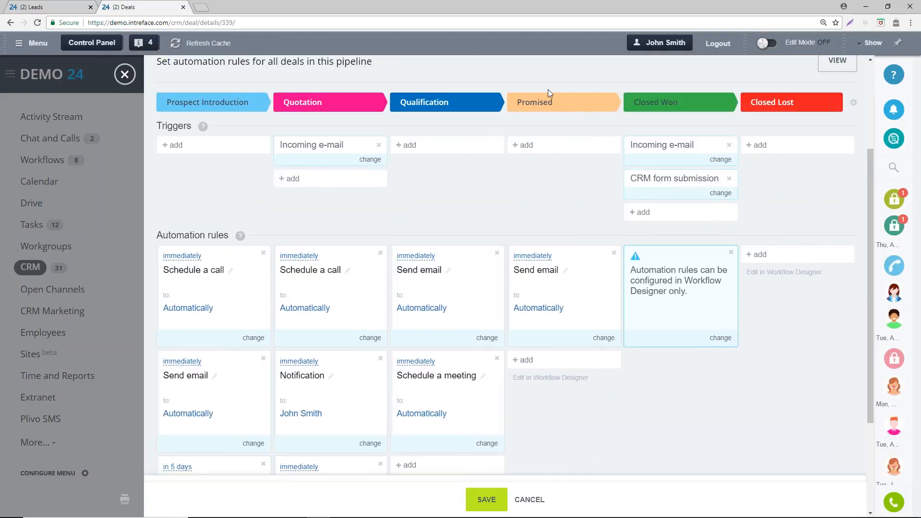
- Examine which automation rules the For employee, Client communications and Advertising categories offer for the Promised stage, without adding one
left_click(561, 364)
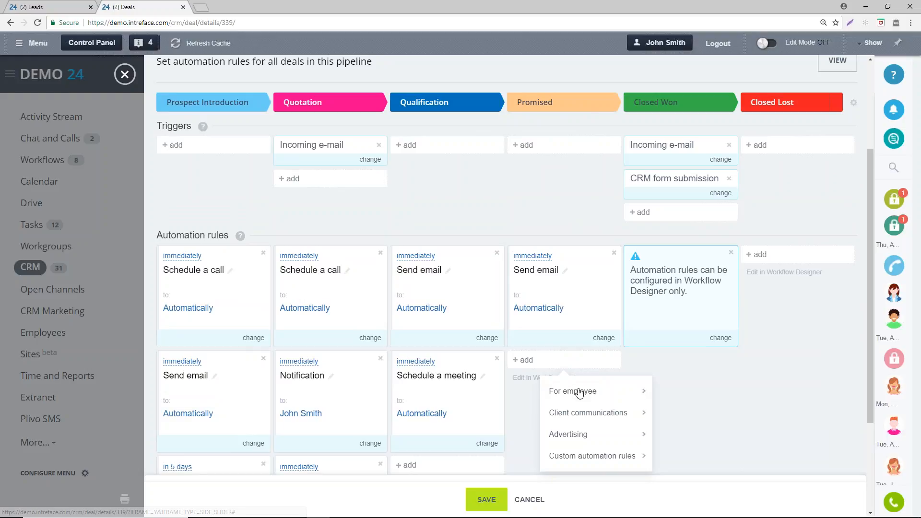
mouse_move(579, 393)
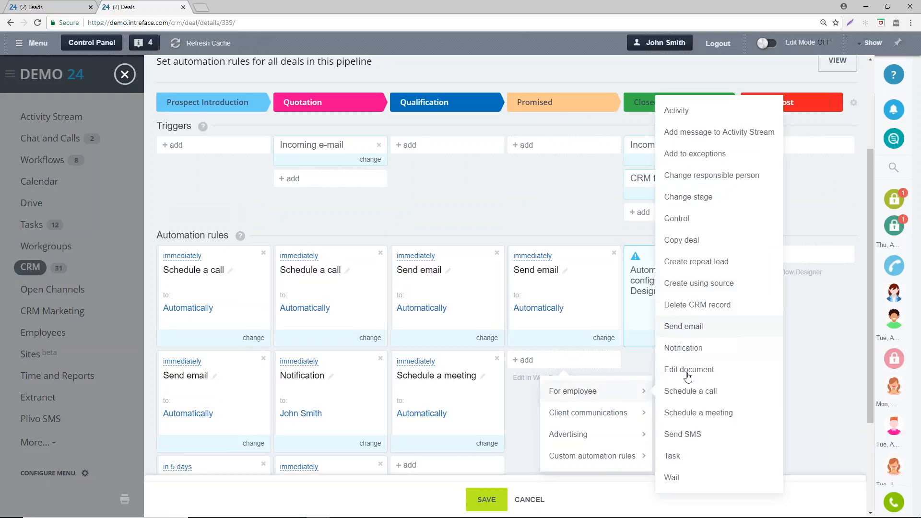
mouse_move(624, 418)
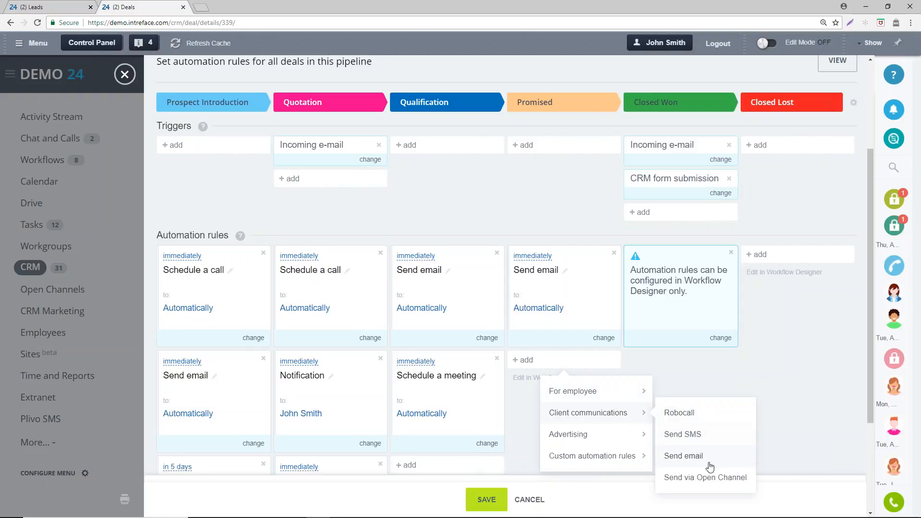
mouse_move(604, 437)
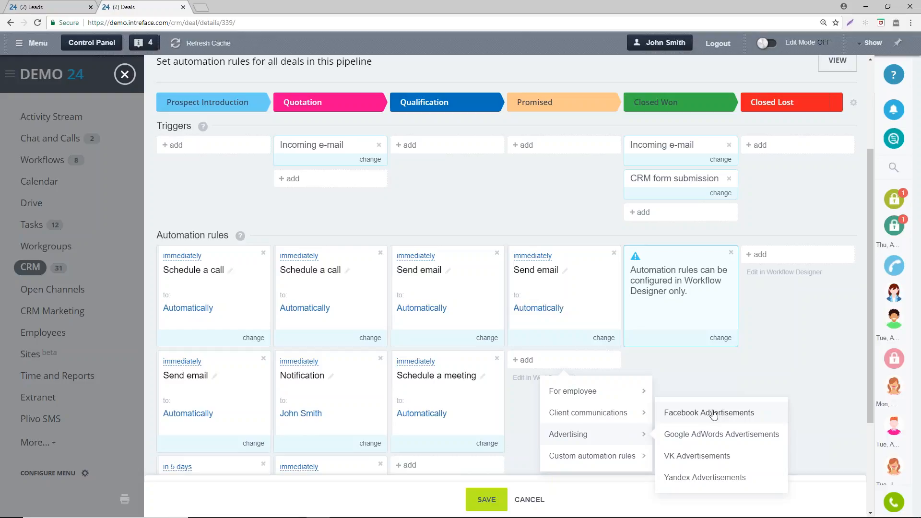
left_click(710, 369)
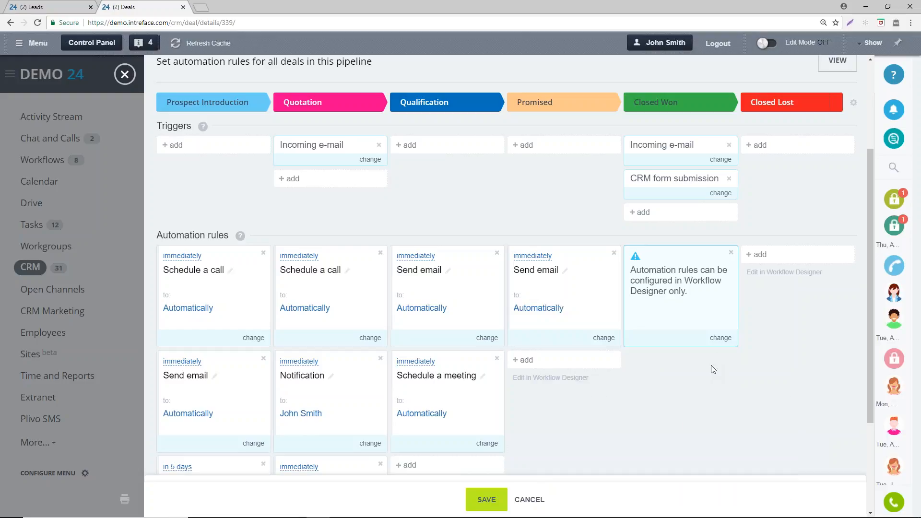
scroll(713, 369, "up", 2)
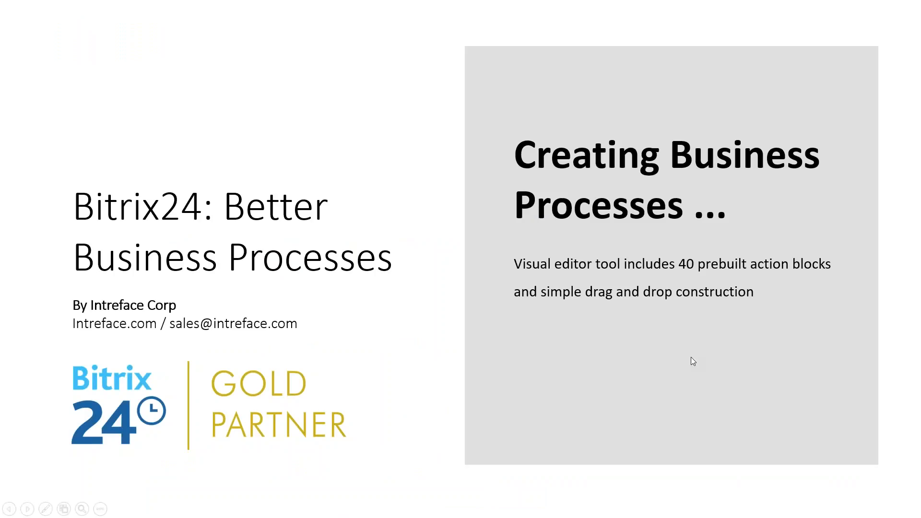
left_click(673, 266)
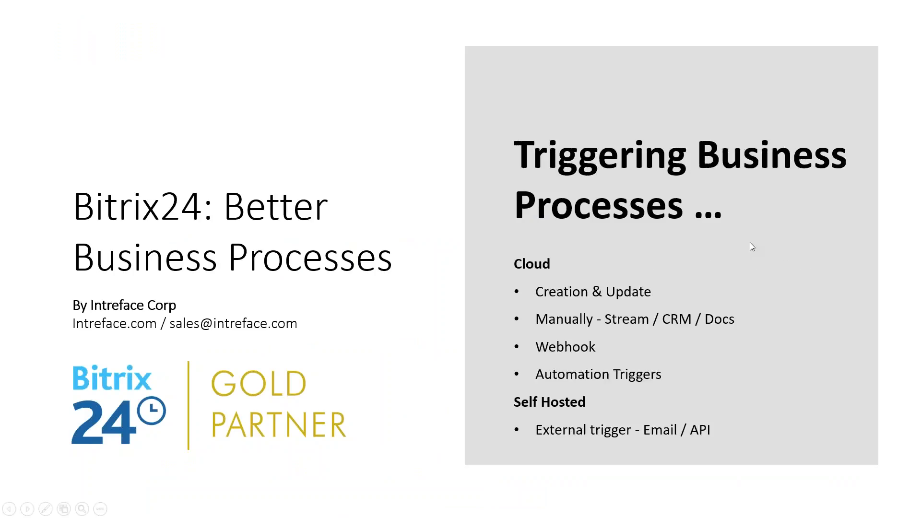
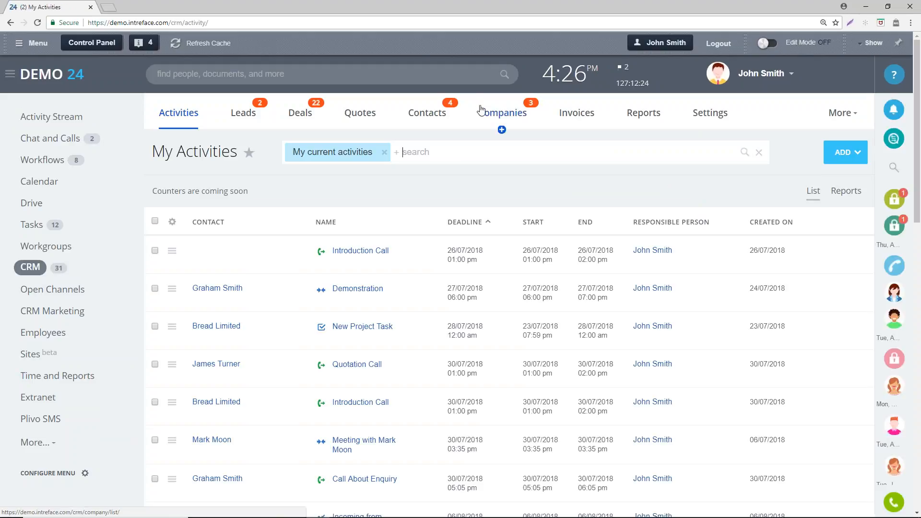
- Show the CRM companies list and open the Tech Company record
left_click(481, 109)
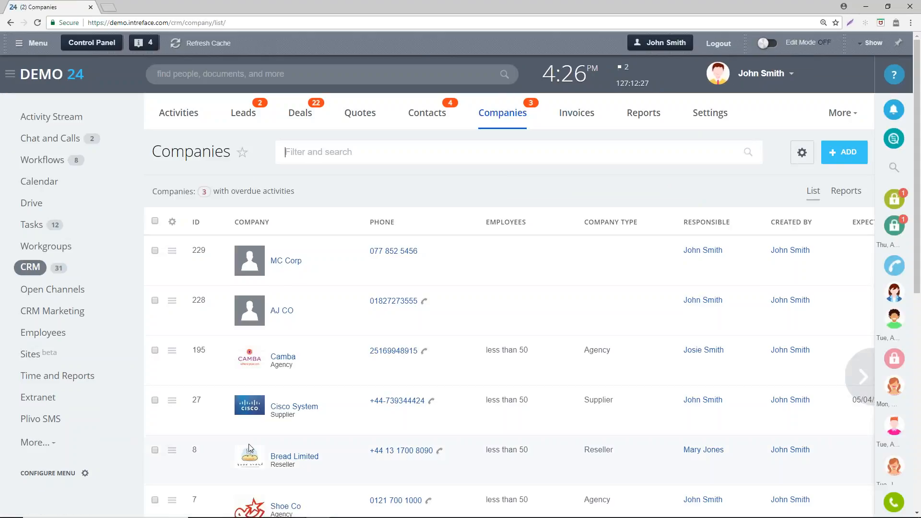
scroll(297, 441, "down", 9)
left_click(290, 392)
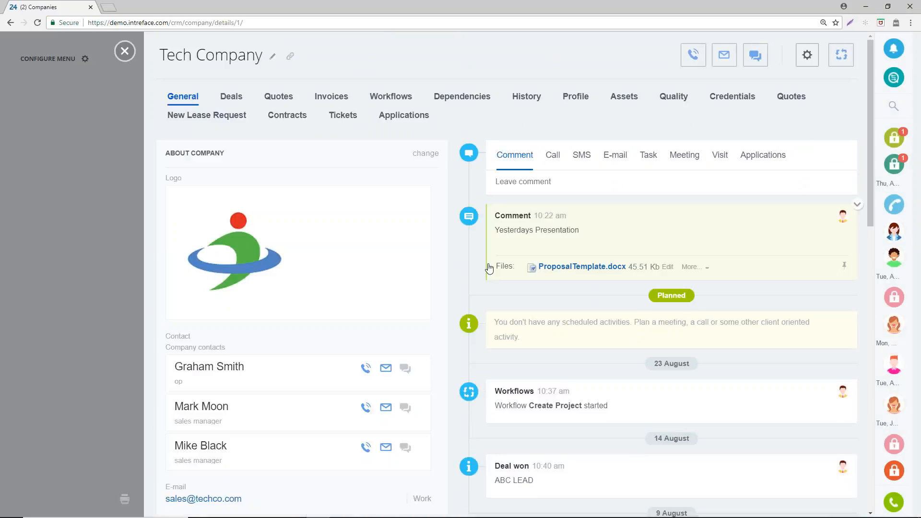
- Examine the Create Project workflow's start form for Tech Company, including its manager selection, and leave it without starting the workflow
left_click(844, 60)
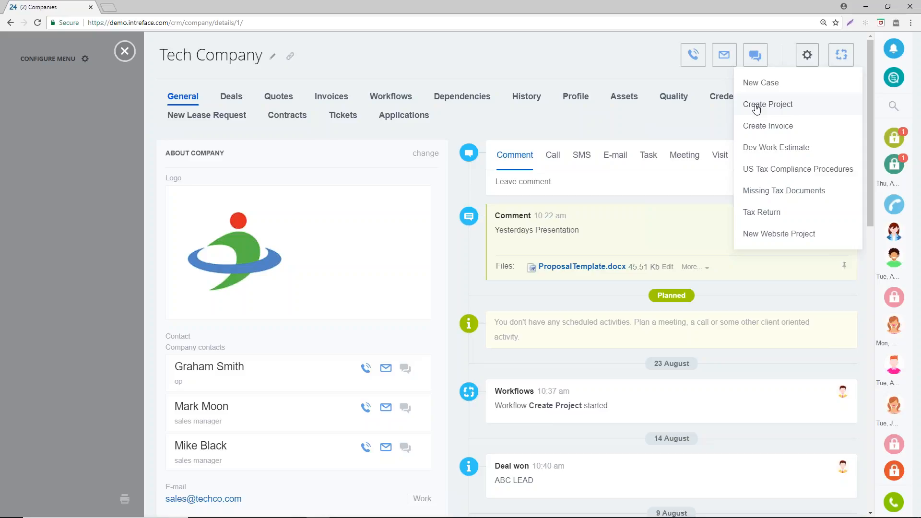
left_click(755, 107)
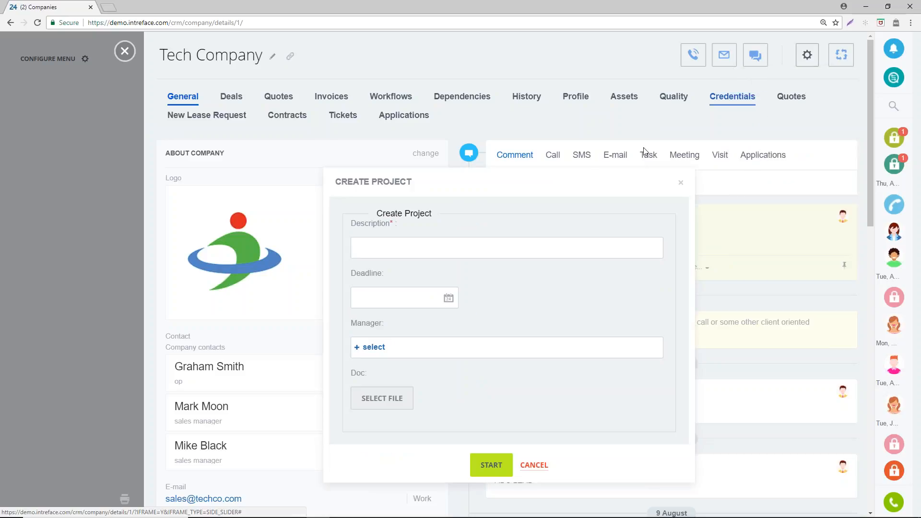
left_click_drag(591, 180, 571, 106)
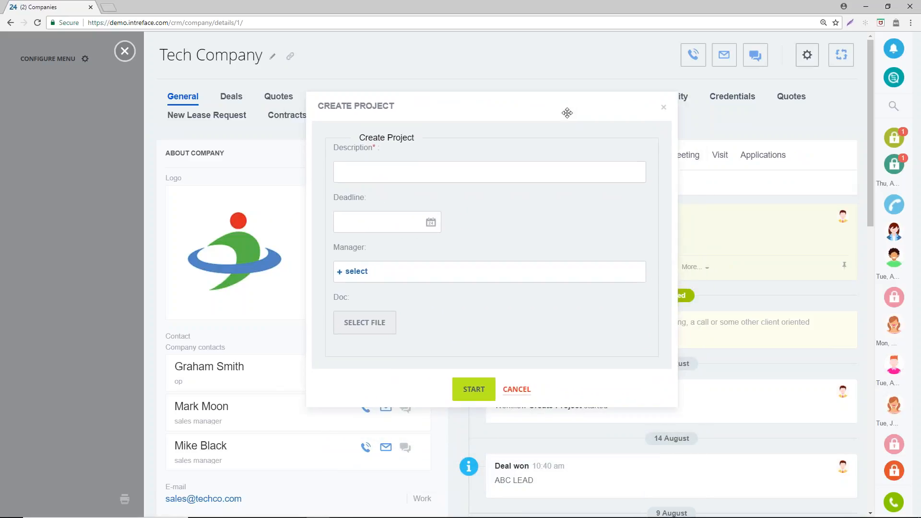
left_click_drag(472, 106, 479, 97)
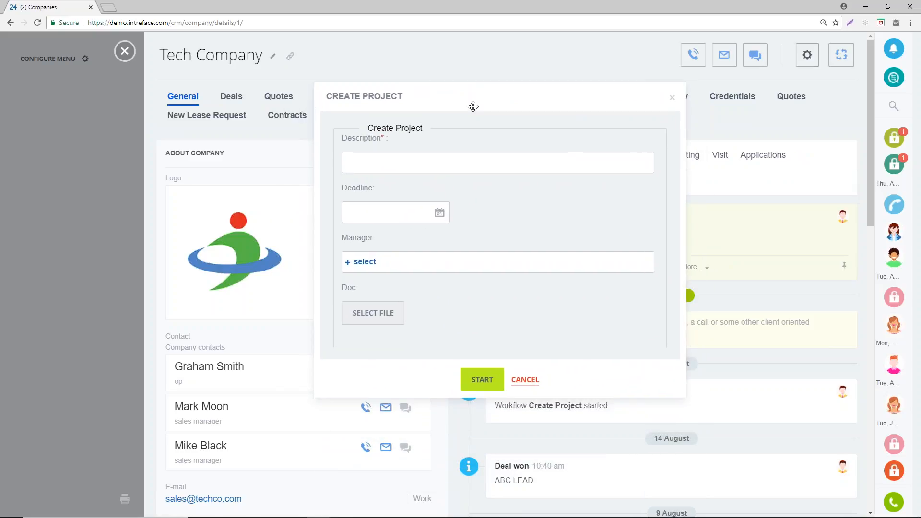
left_click(380, 163)
left_click(517, 234)
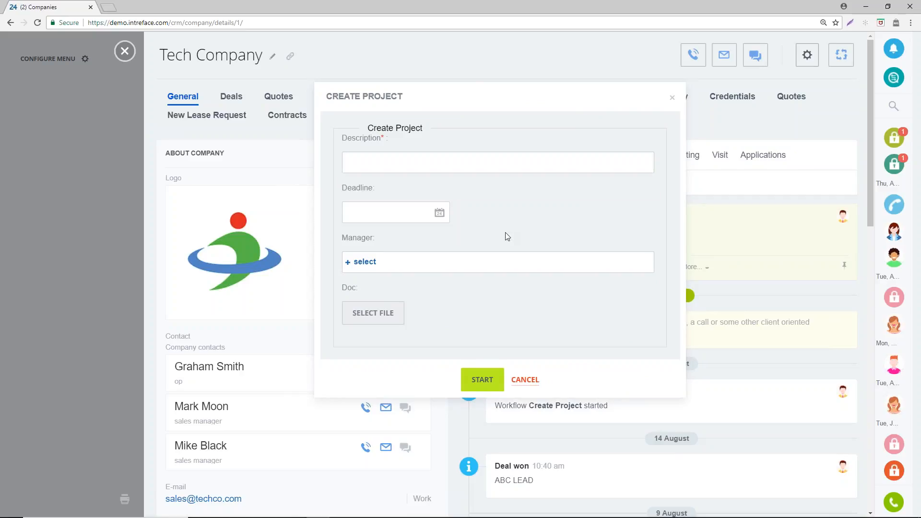
left_click(360, 262)
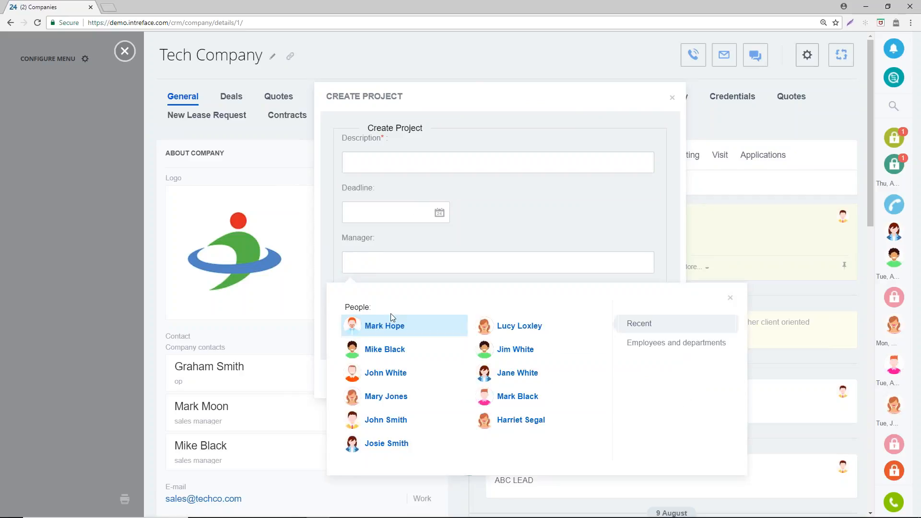
left_click(394, 330)
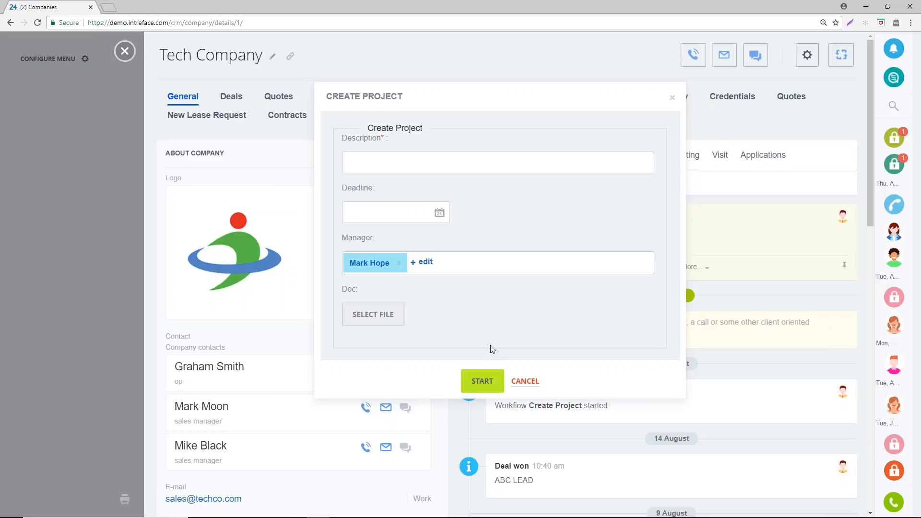
left_click(523, 382)
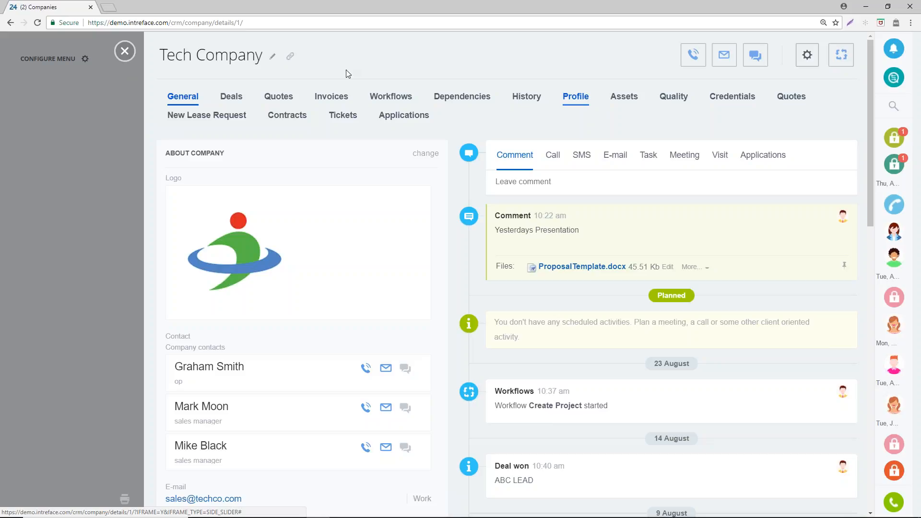
- Close the Gloves (Large) deal of Tech Company as won and leave the company record
left_click(233, 94)
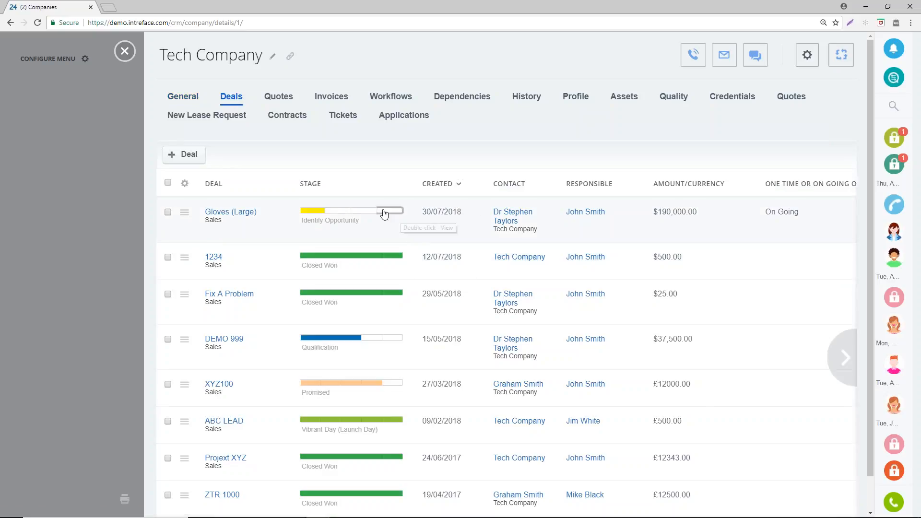
left_click(387, 213)
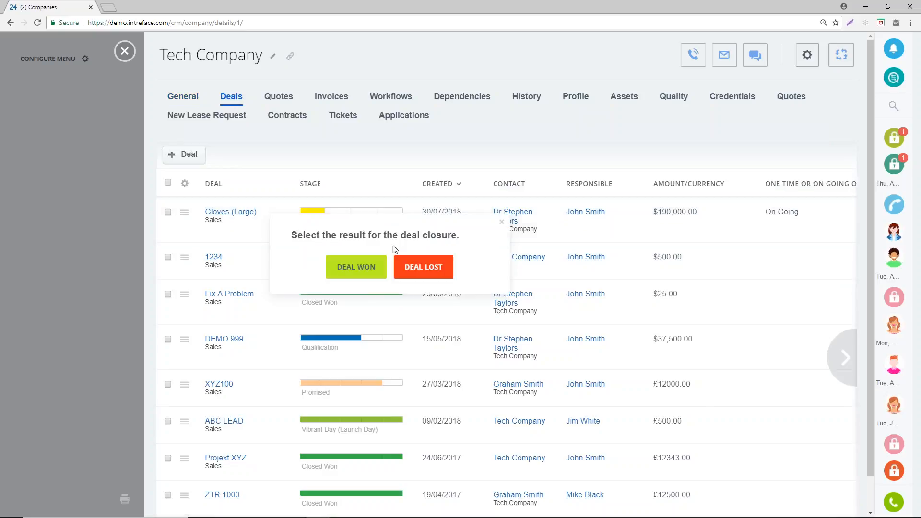
left_click(367, 268)
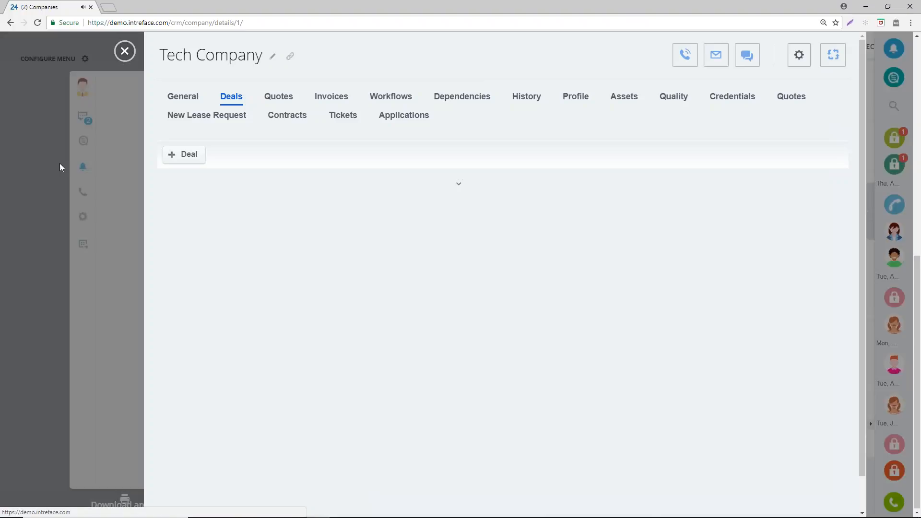
left_click(125, 51)
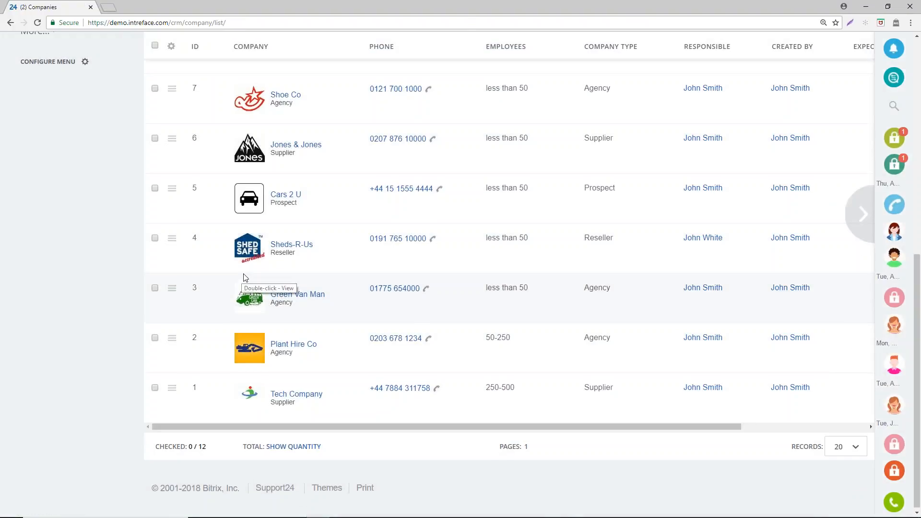
- Start a New Project workflow request from the Activity Stream and name it 88888 Project
scroll(245, 277, "up", 9)
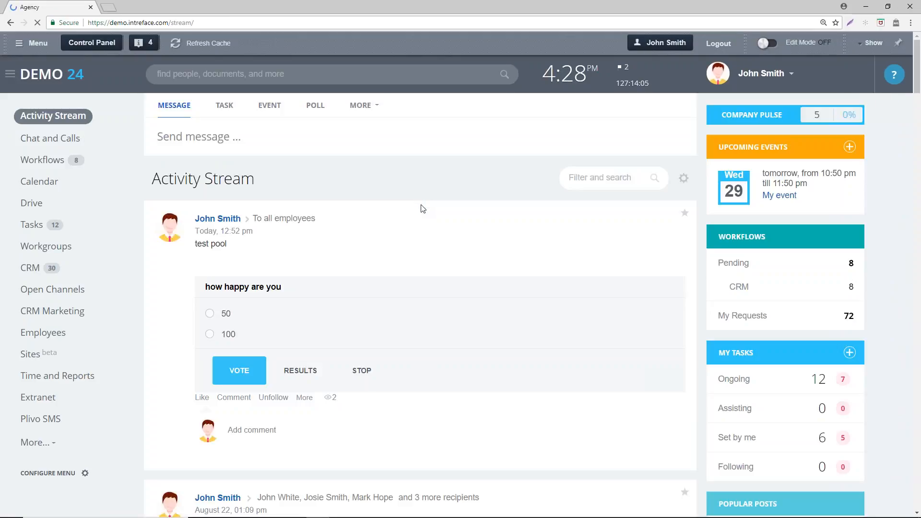
left_click(362, 105)
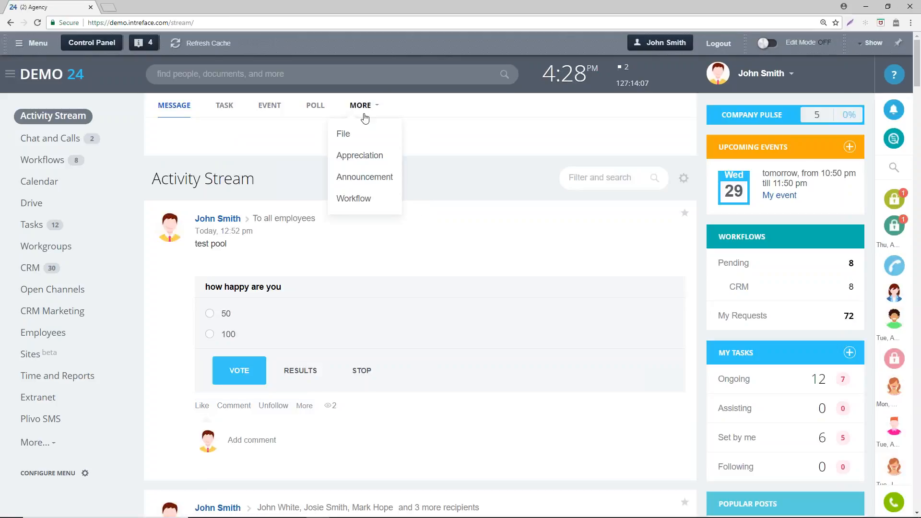
left_click(357, 204)
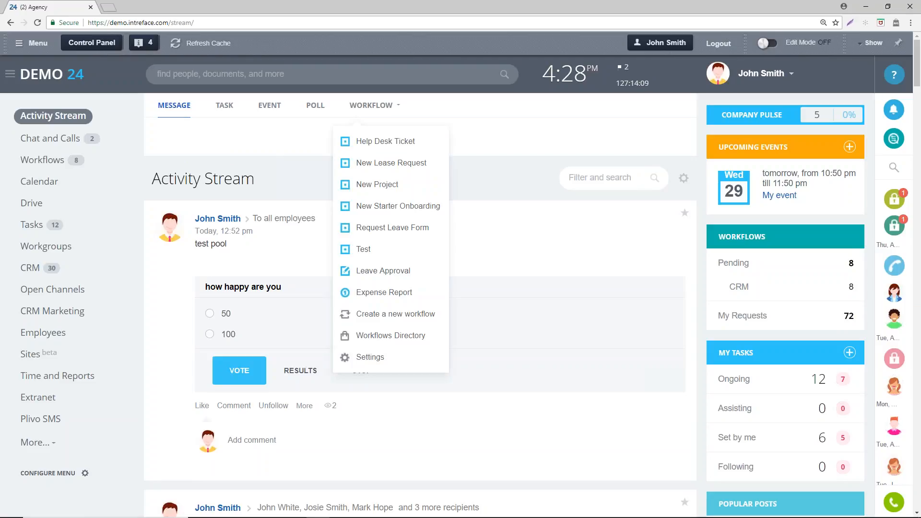
left_click(365, 185)
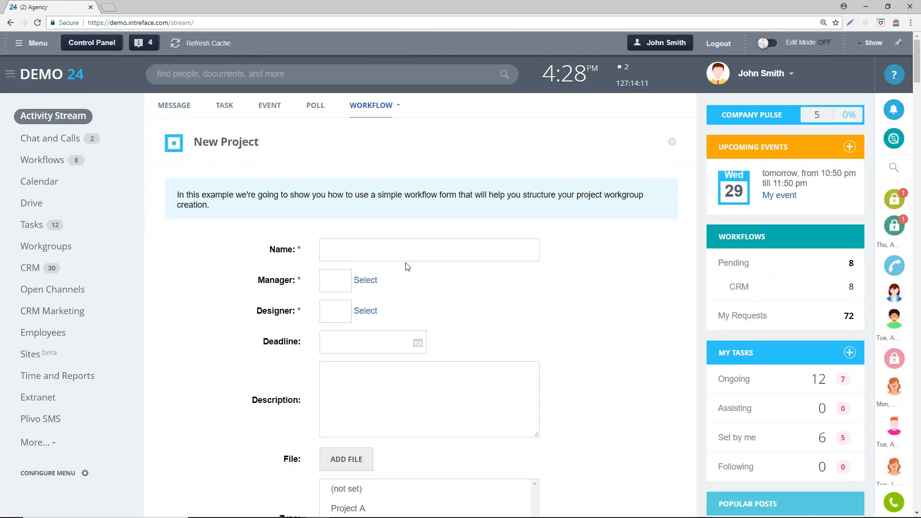
scroll(402, 259, "down", 3)
left_click(413, 98)
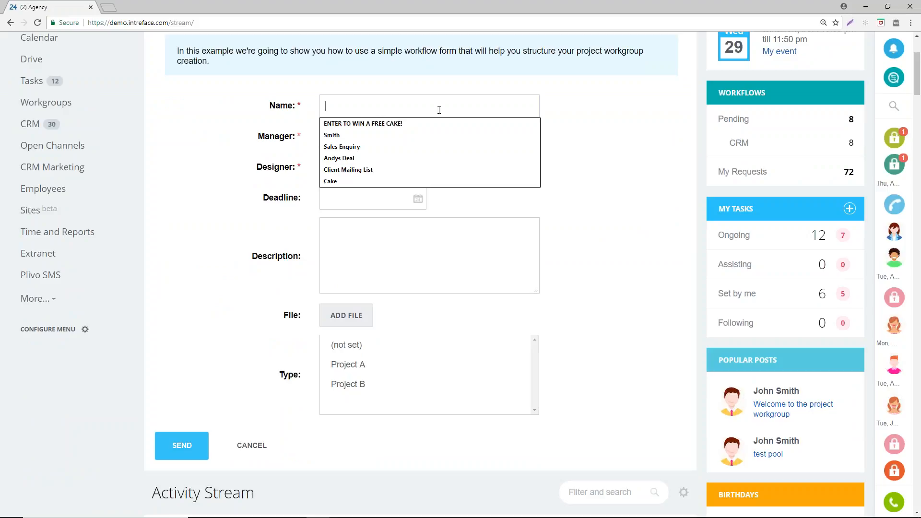
type("88888")
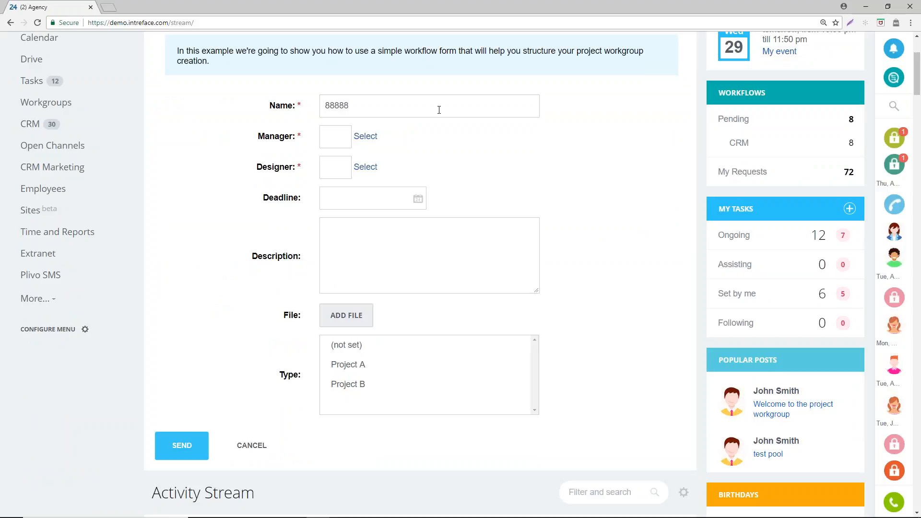
type(" Project")
- Choose the first recent person as manager and the second as designer, and set the project's deadline to 31/08/2018
left_click(365, 137)
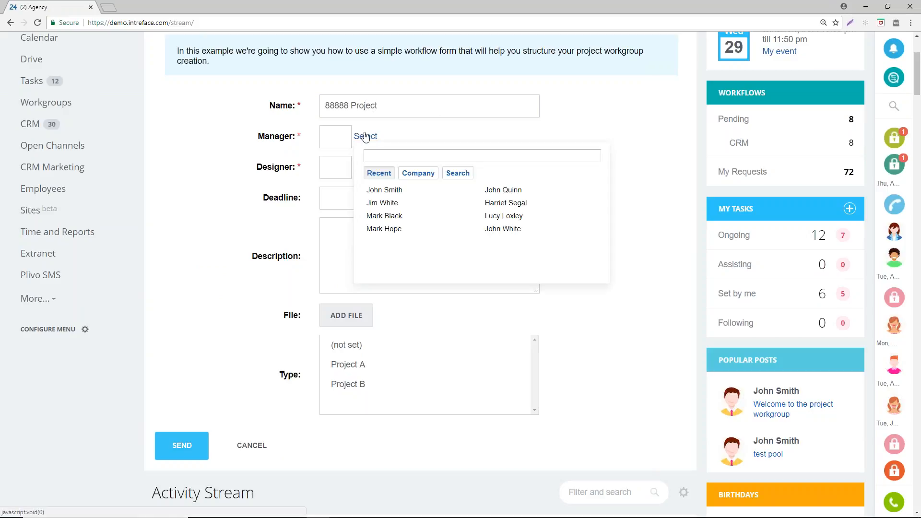
left_click(384, 190)
left_click(348, 168)
left_click(365, 167)
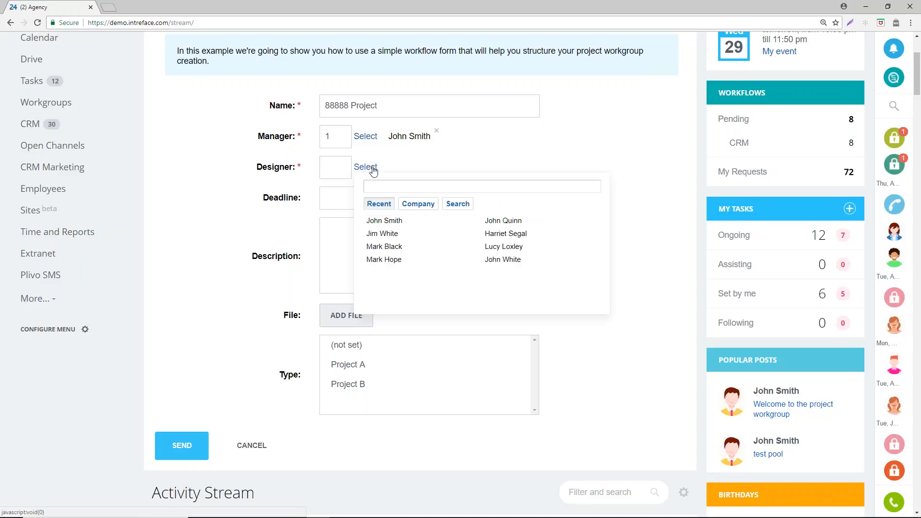
left_click(382, 233)
left_click(336, 199)
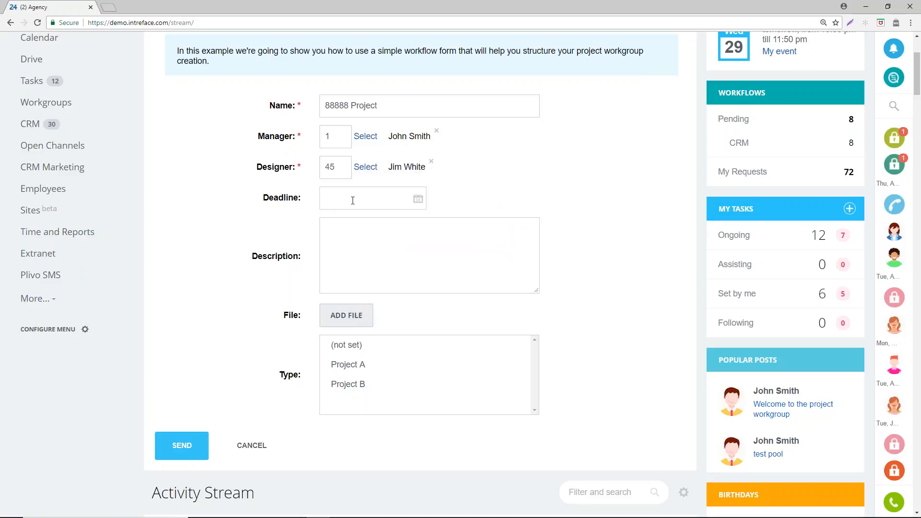
left_click(418, 199)
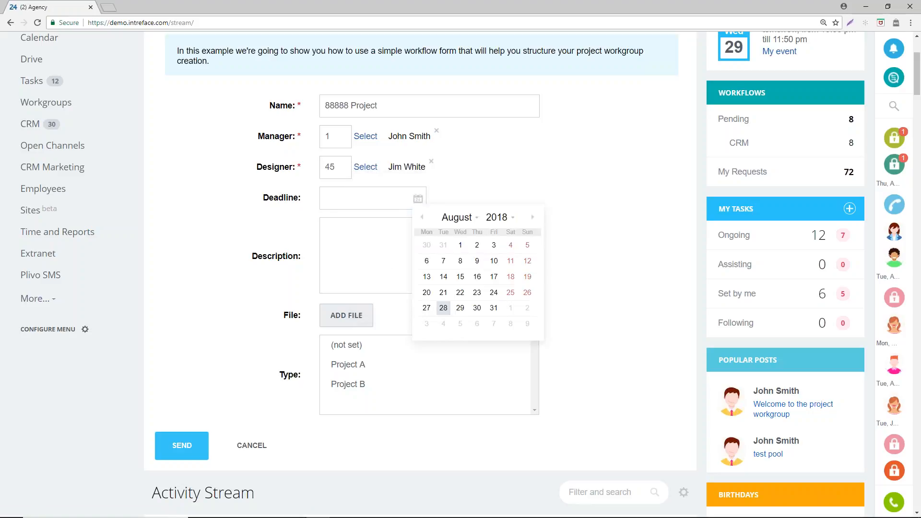
left_click(493, 308)
- Enter Notes as the project description, choose Project A as the type and submit the request
left_click(355, 232)
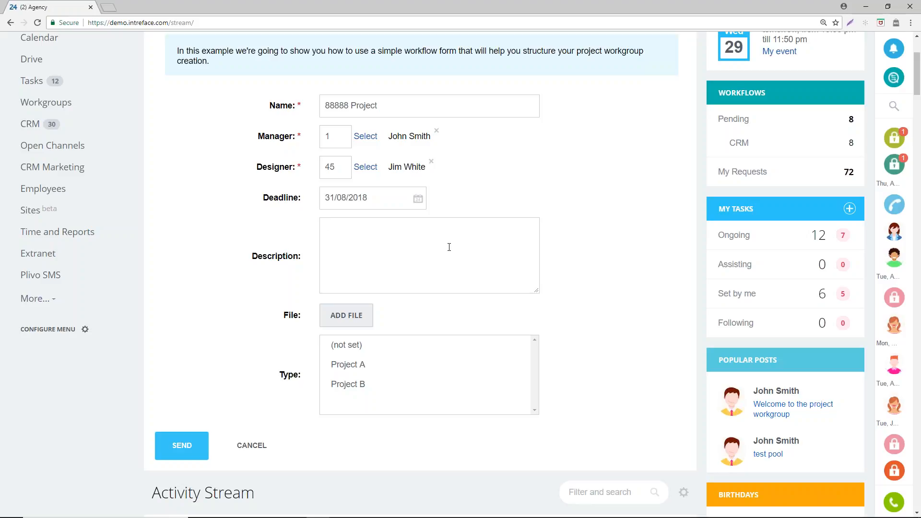
type("Notes")
left_click(346, 364)
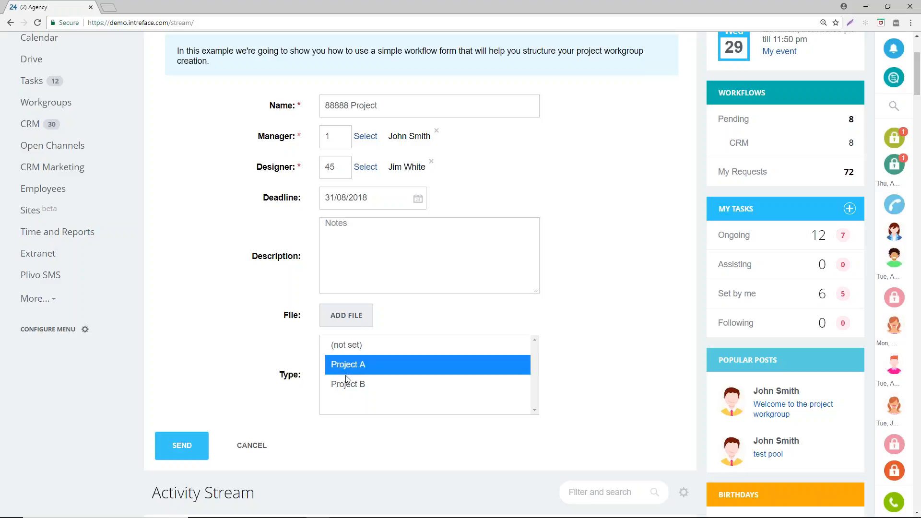
left_click(183, 445)
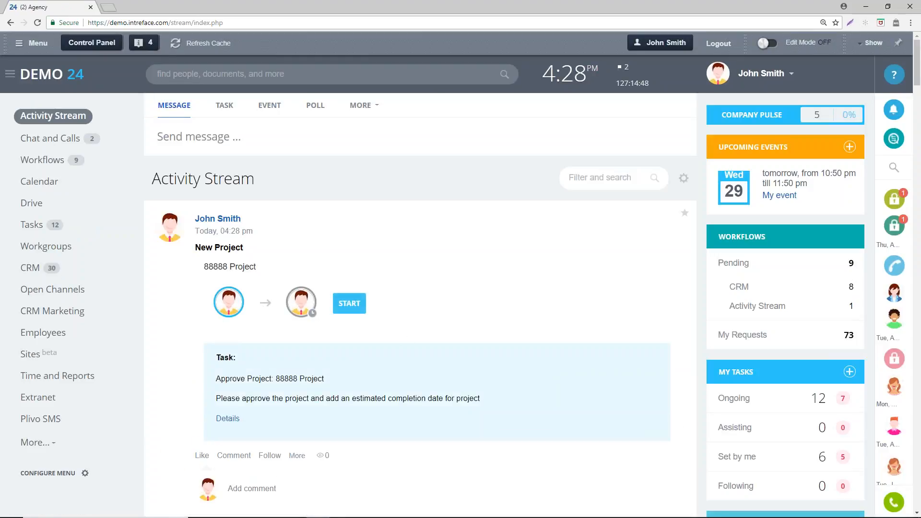
- Approve the 88888 Project task with an estimated completion date of 31/08/2018 and load the new Activity Stream post
left_click(436, 422)
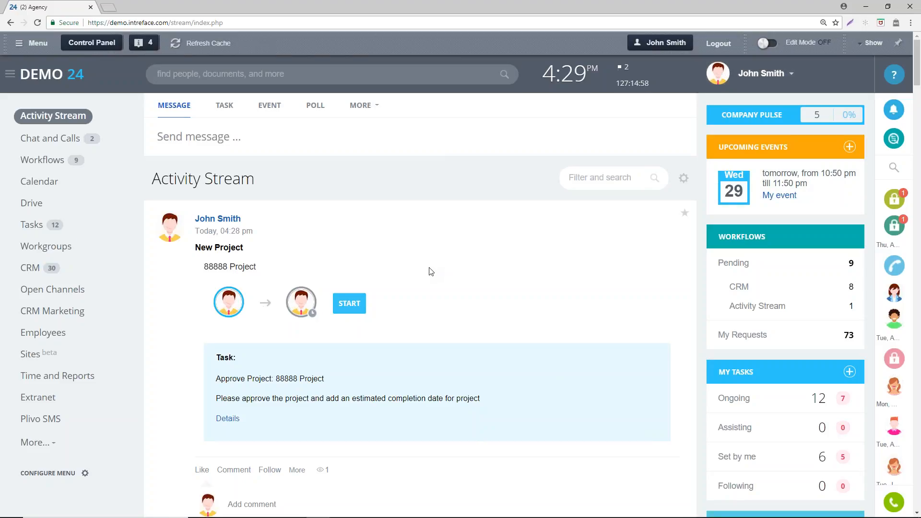
left_click(357, 303)
left_click_drag(458, 76, 423, 53)
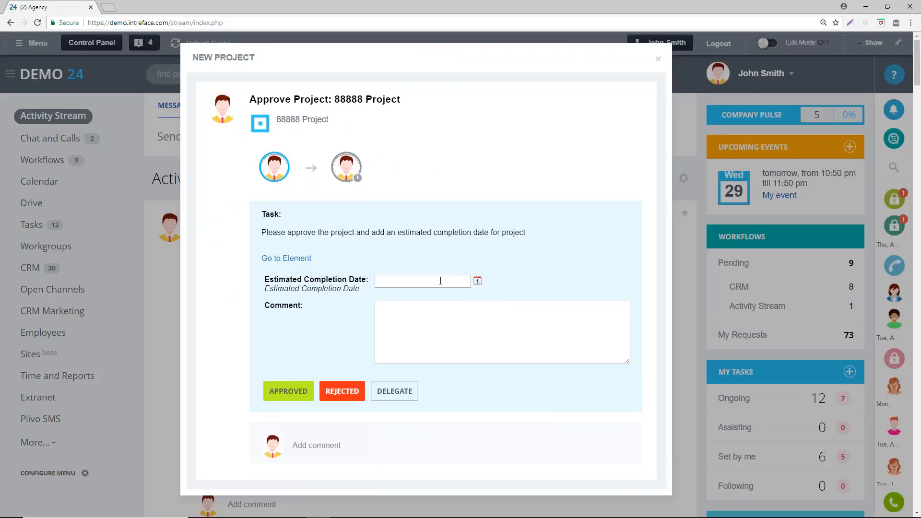
left_click(477, 283)
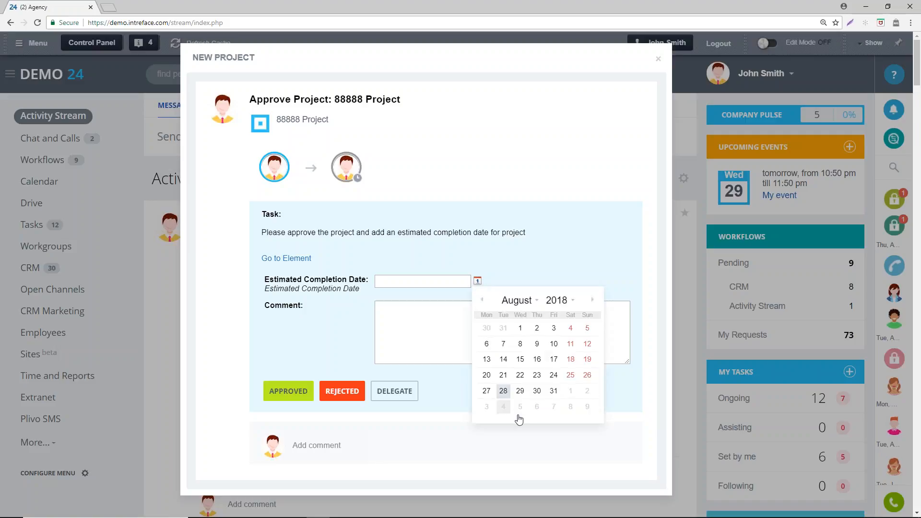
left_click(553, 392)
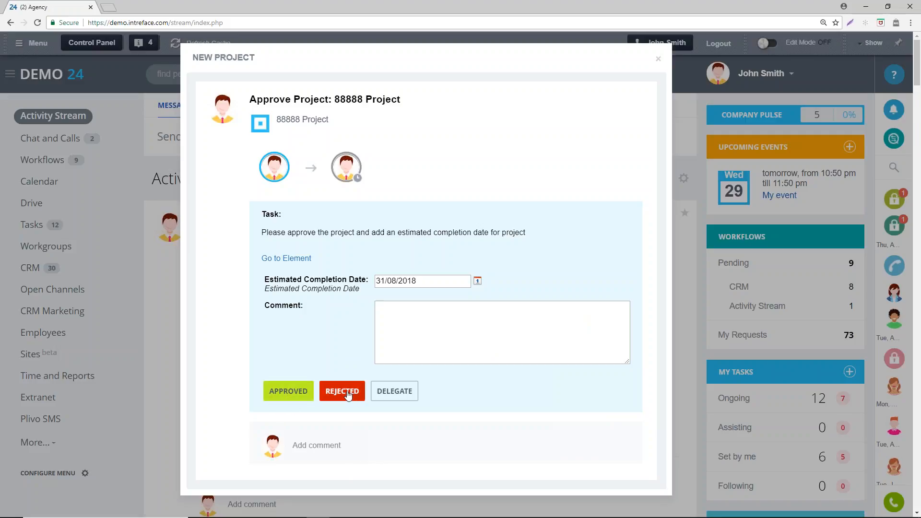
left_click(274, 390)
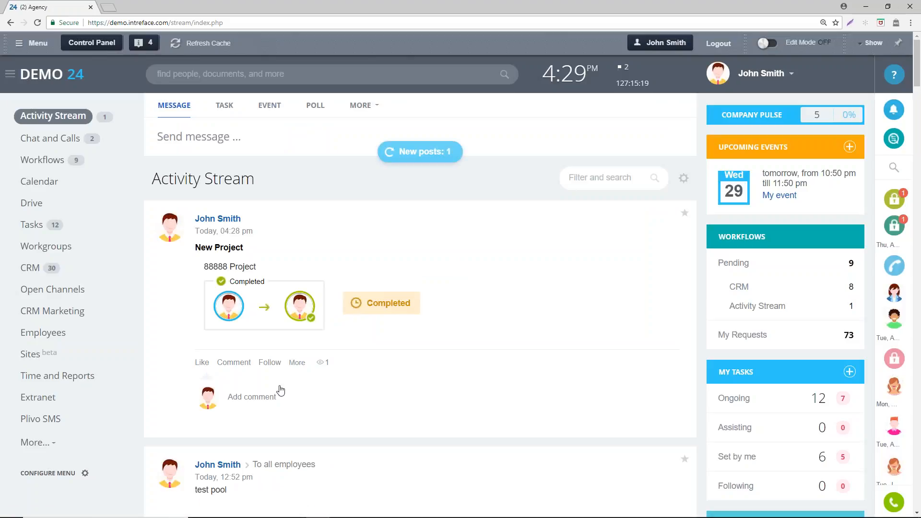
left_click(434, 153)
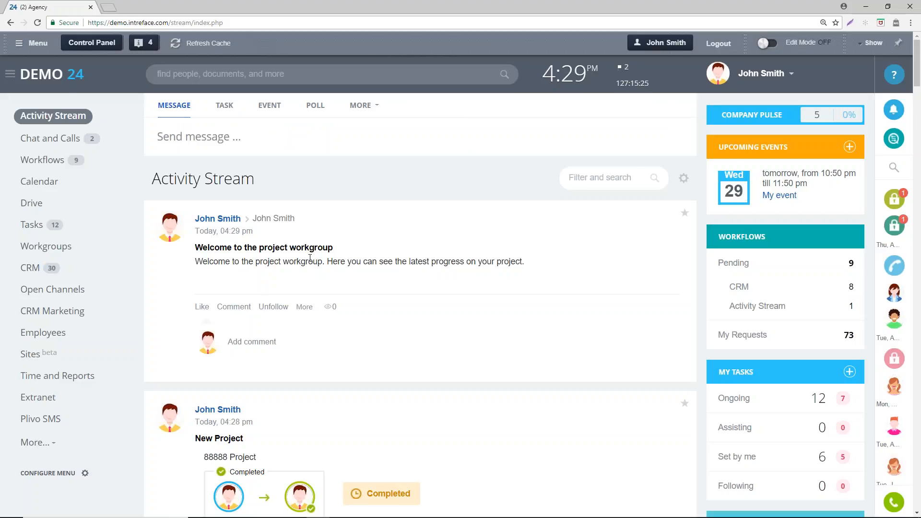
- Show the workgroups list and open the 88888 Project workgroup through the link in the new-project notification
left_click(48, 247)
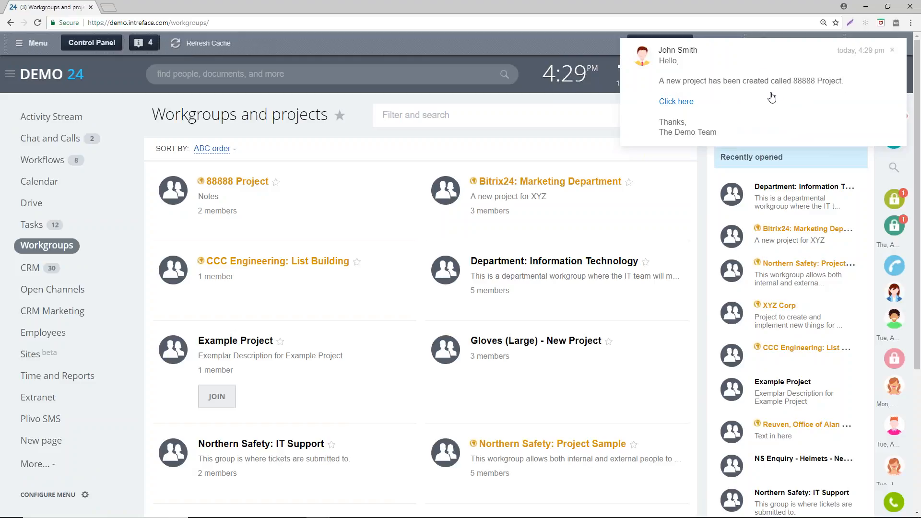
left_click(708, 98)
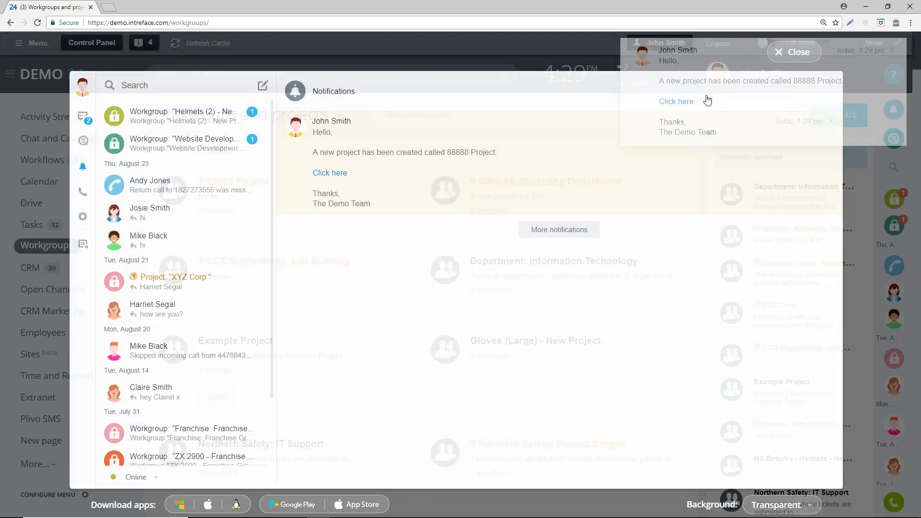
left_click(330, 174)
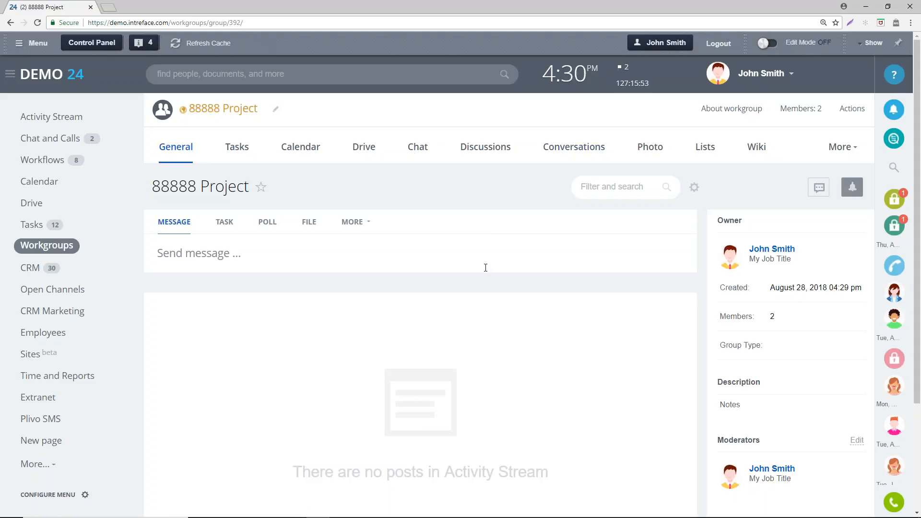
- Look over the 88888 Project workgroup's general page and show its task list
scroll(487, 267, "down", 3)
scroll(461, 313, "up", 3)
left_click(229, 146)
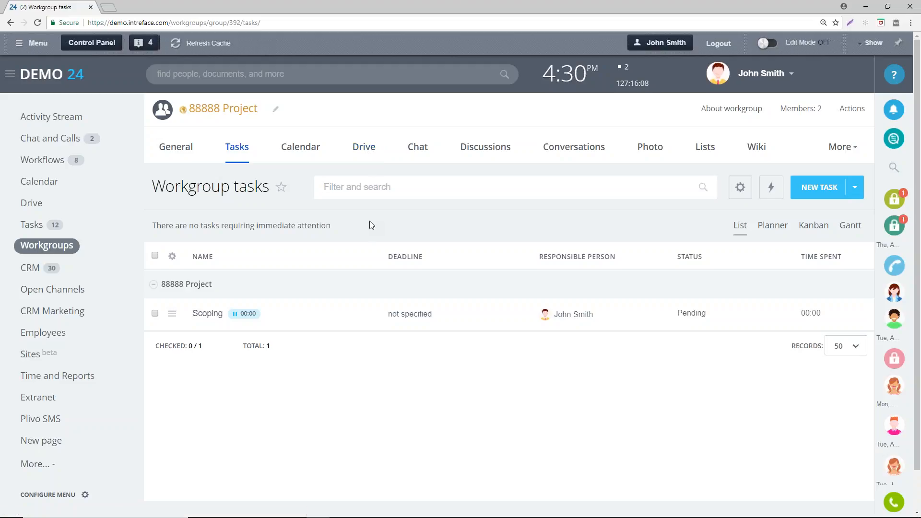
- Open the New Project workflow from the company workflows and show its fields configuration
left_click(98, 161)
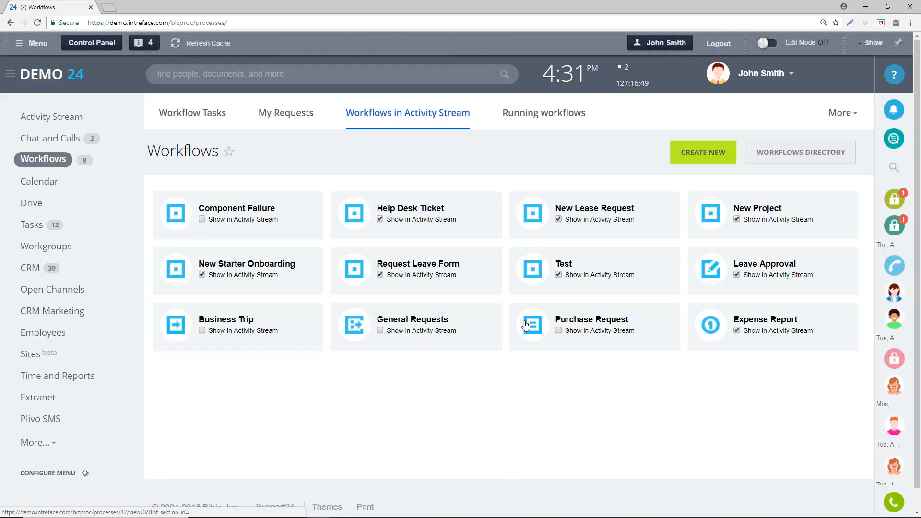
left_click(751, 209)
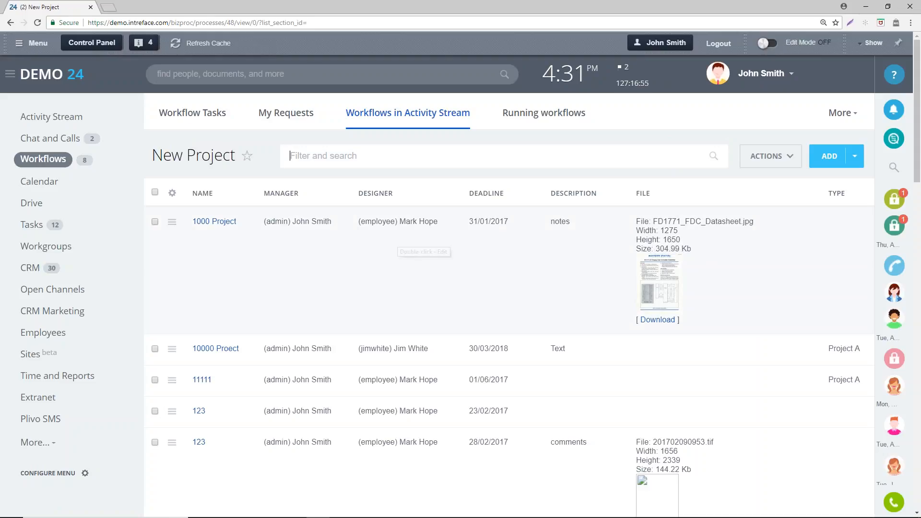
left_click(777, 160)
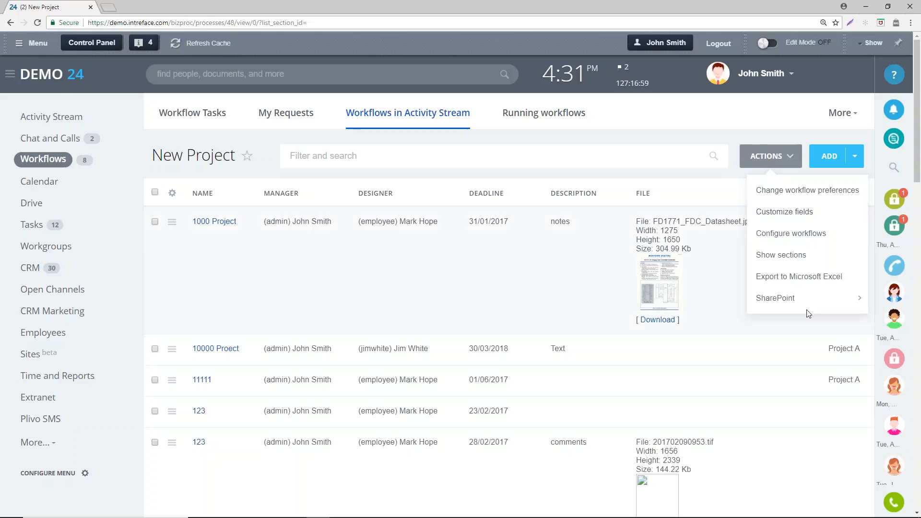
left_click(784, 214)
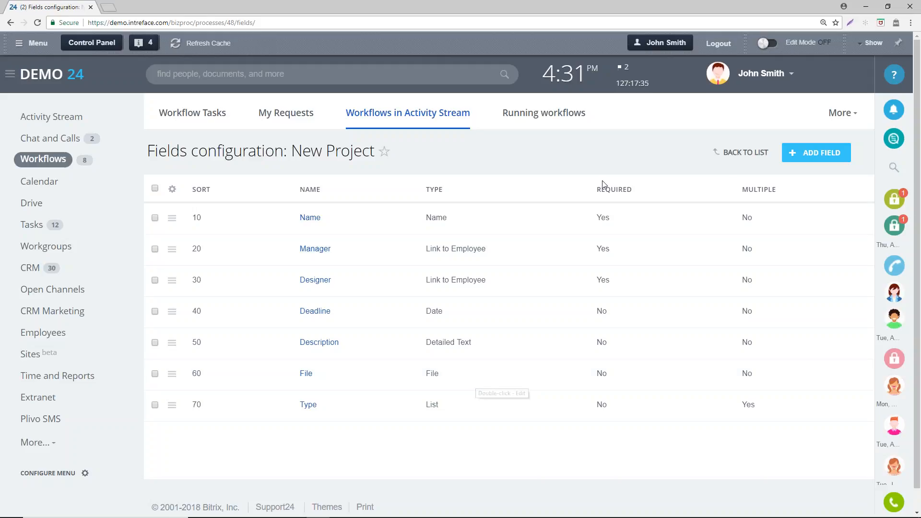
- Return to the New Project list, open its business process template and examine the upper part of the flow
left_click(747, 158)
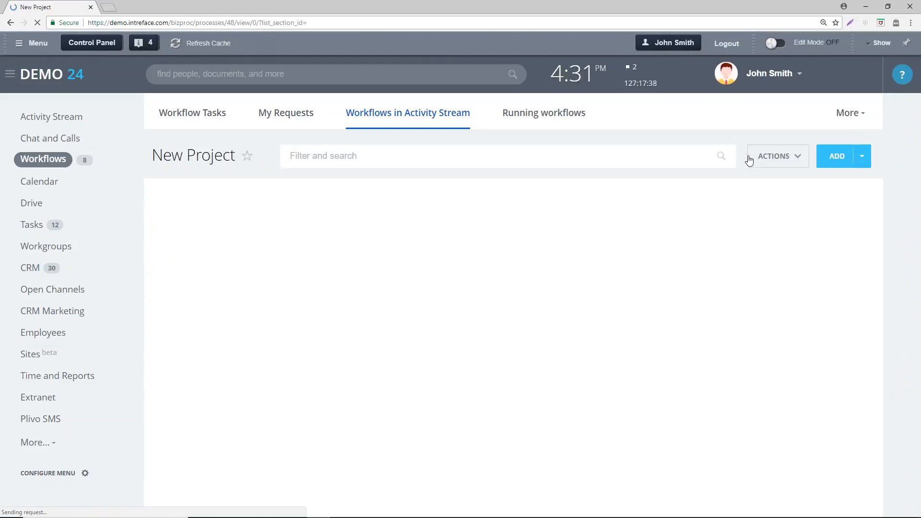
left_click(786, 157)
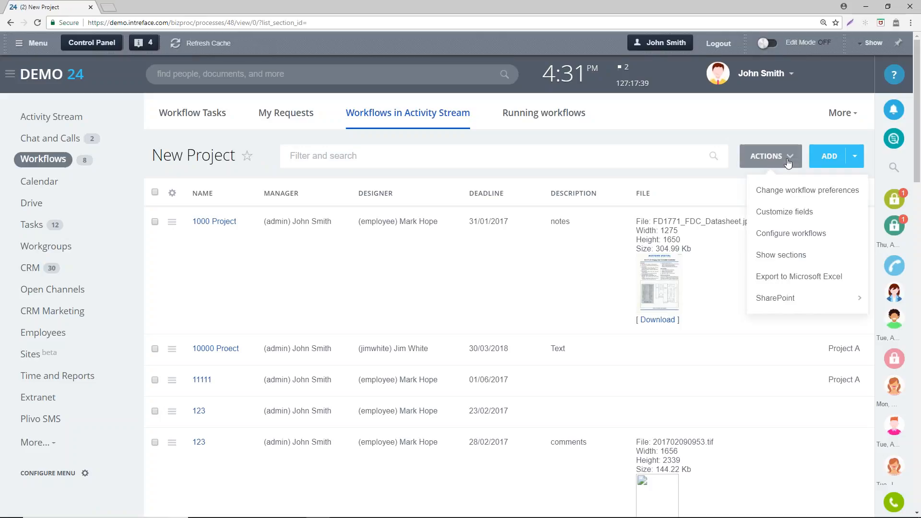
left_click(787, 235)
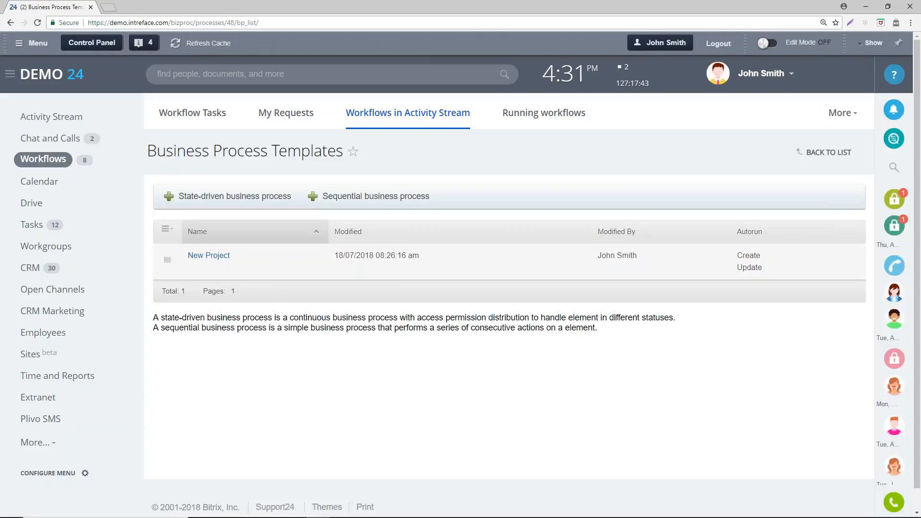
left_click(211, 256)
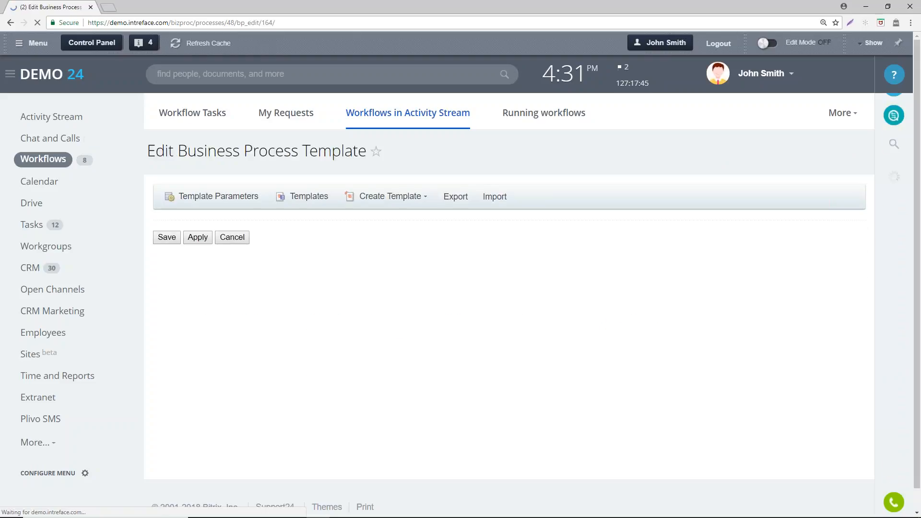
scroll(205, 267, "down", 2)
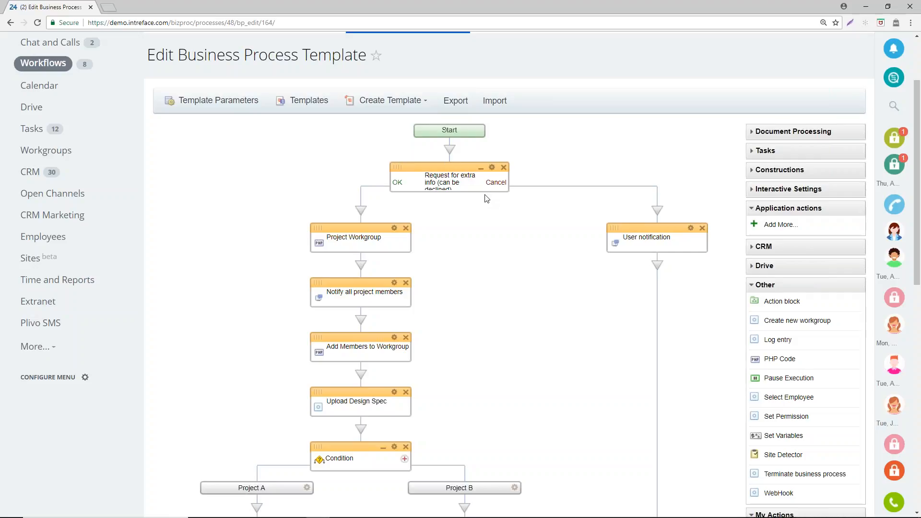
scroll(676, 215, "down", 2)
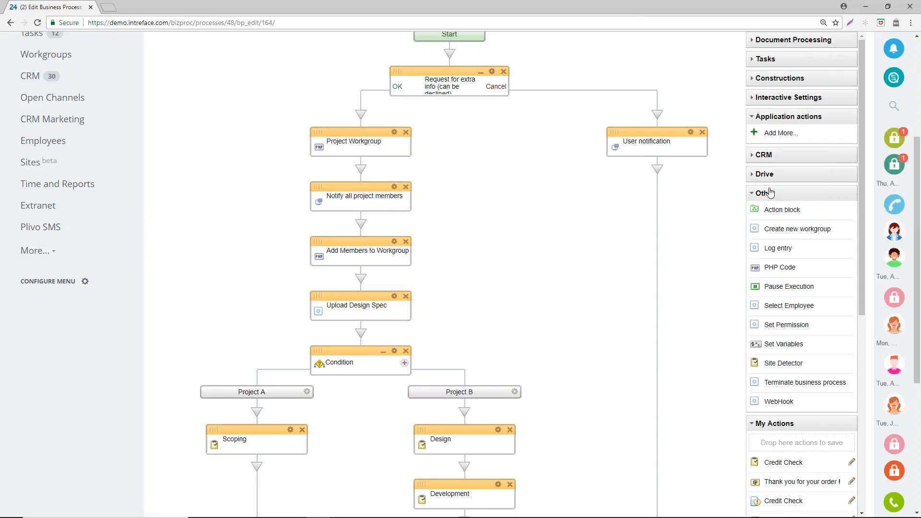
- Try a Create new workgroup action above Project Workgroup, inspect its target site options and remove it again
left_click_drag(783, 230, 363, 116)
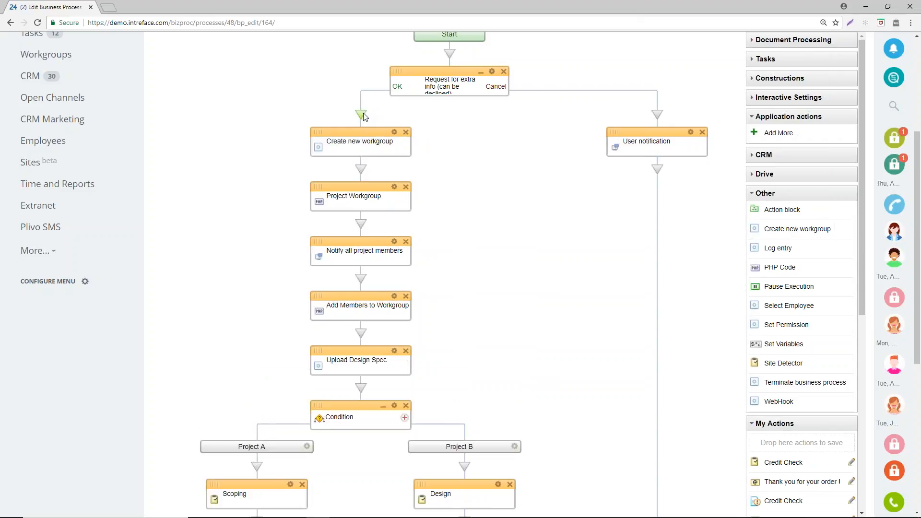
left_click(394, 133)
left_click(426, 403)
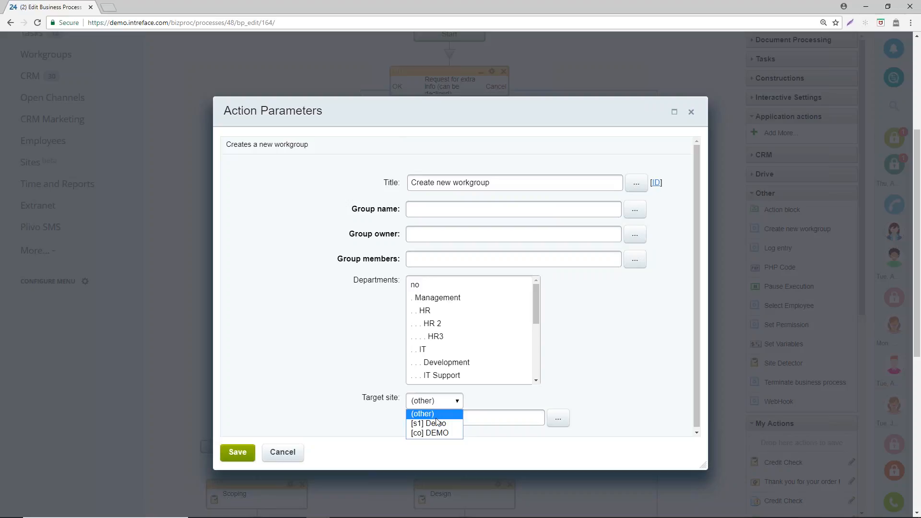
left_click(691, 111)
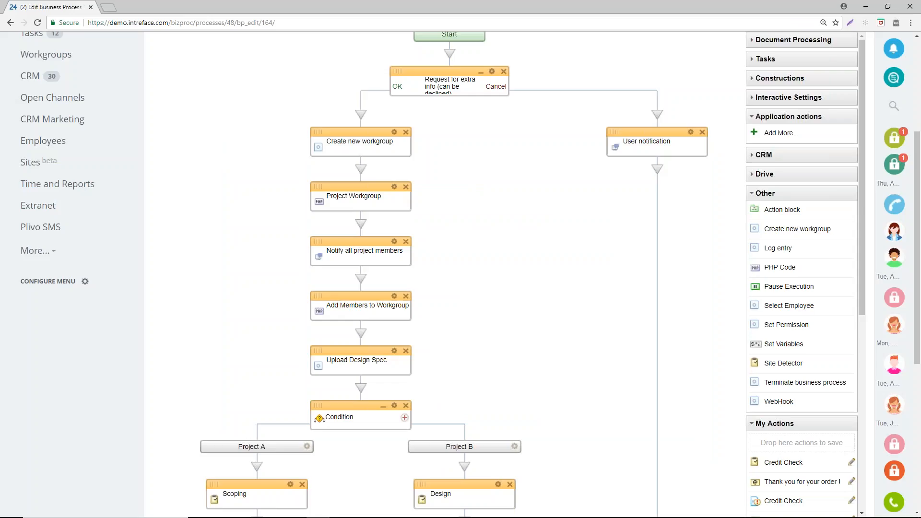
left_click(406, 132)
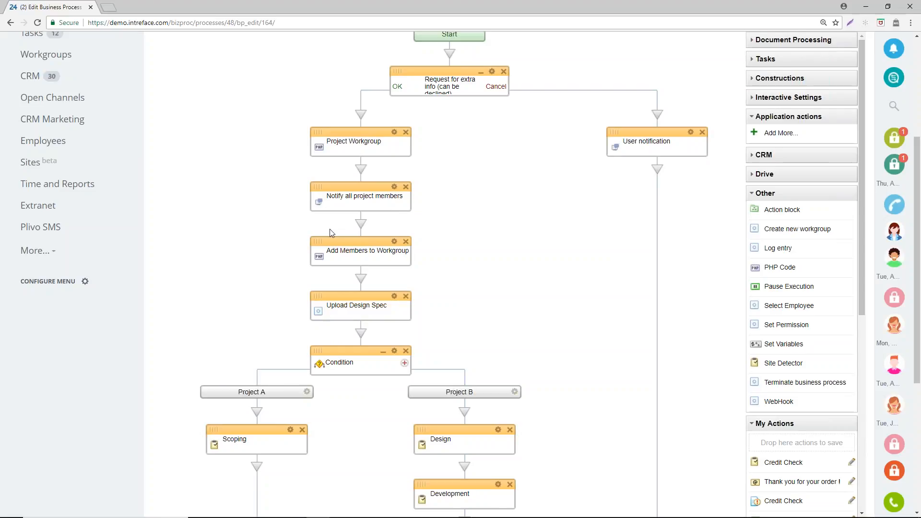
- Examine the rest of the template, from the project member actions through the Project A and Project B branches to the end
scroll(403, 208, "down", 2)
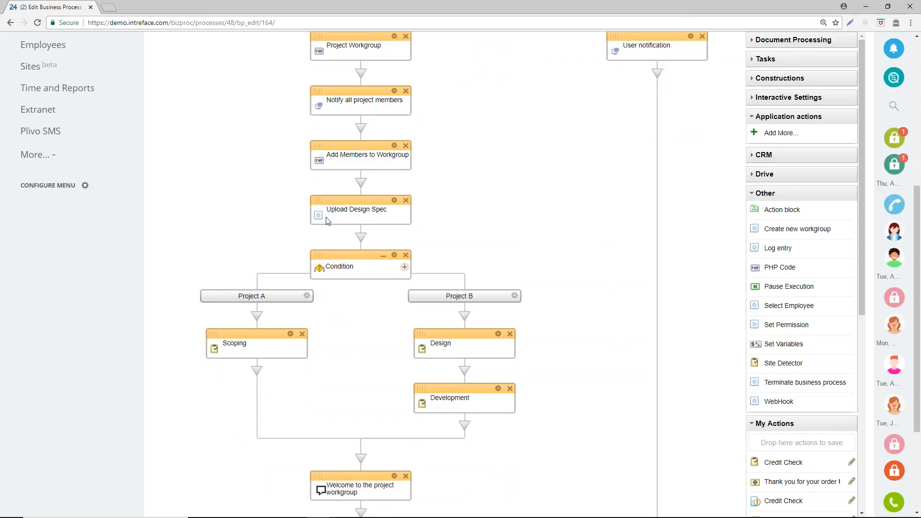
scroll(332, 182, "down", 1)
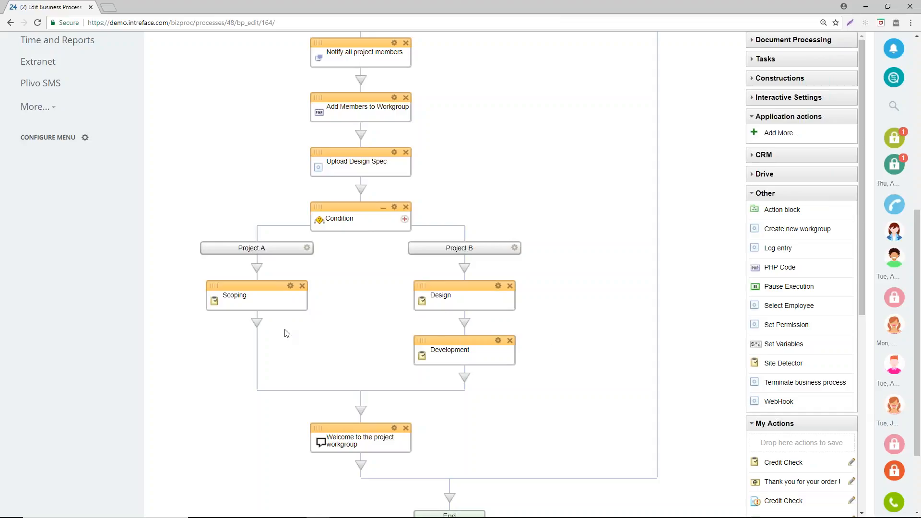
scroll(216, 248, "down", 1)
scroll(215, 248, "down", 1)
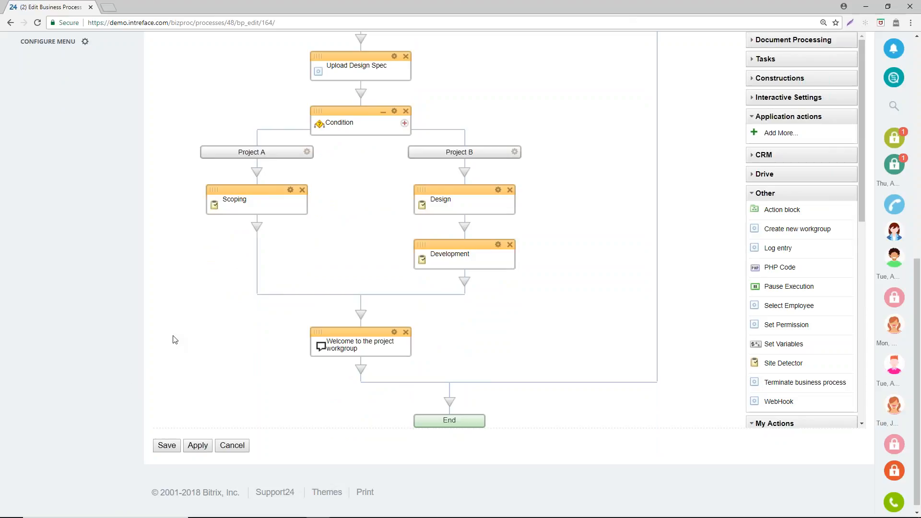
- Leave the template editor without saving and start a Leave Approval workflow request from the Activity Stream
scroll(226, 240, "up", 9)
left_click(59, 121)
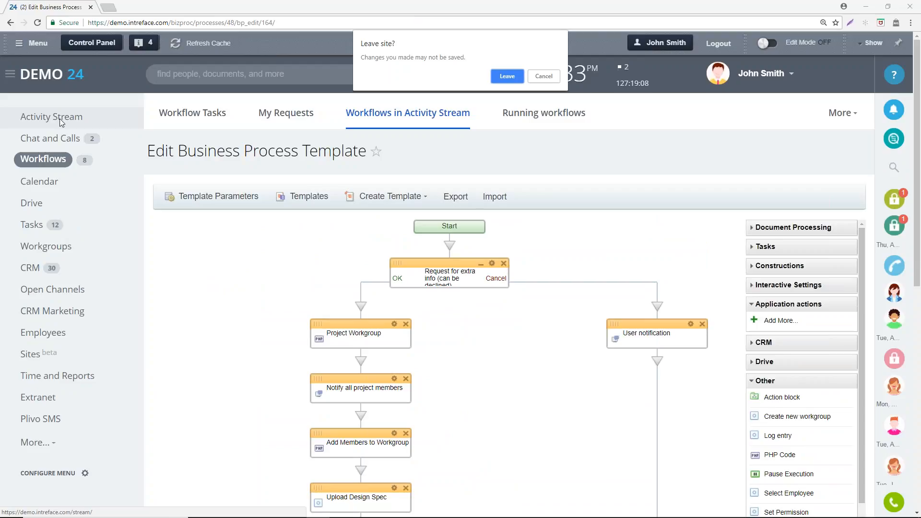
left_click(494, 74)
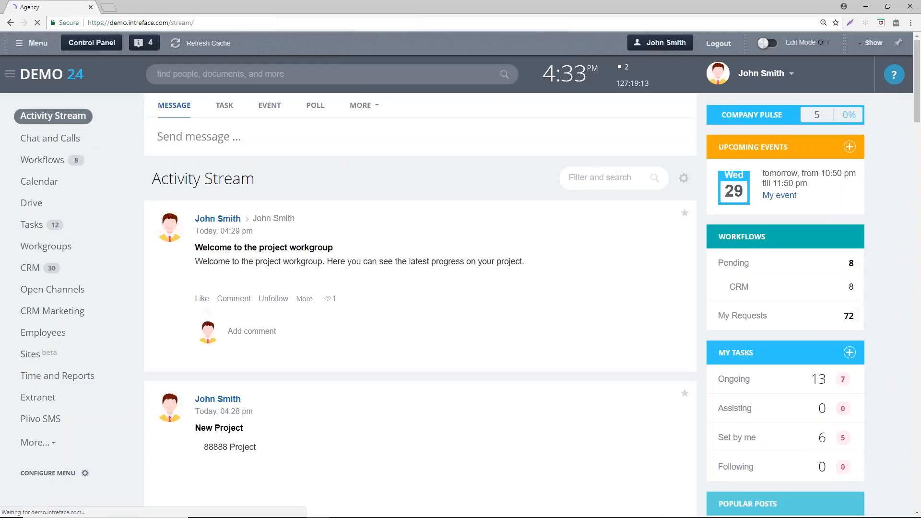
left_click(362, 106)
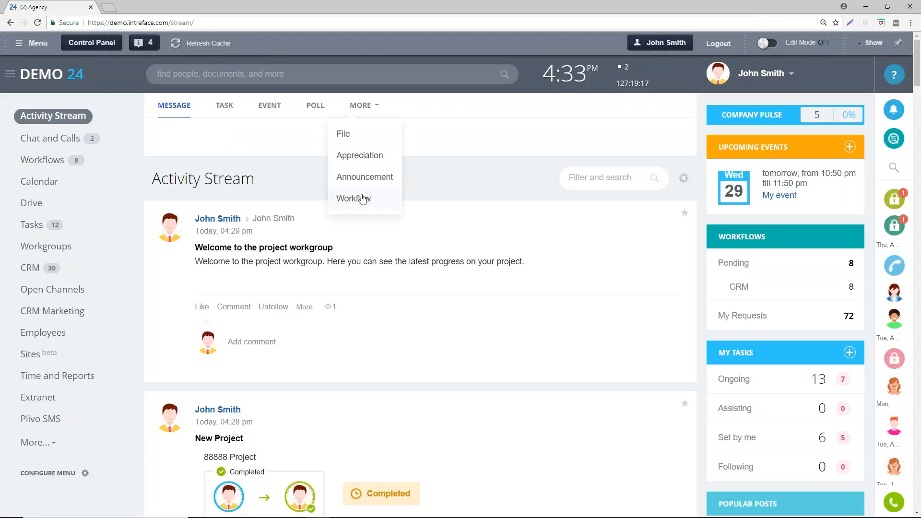
left_click(358, 198)
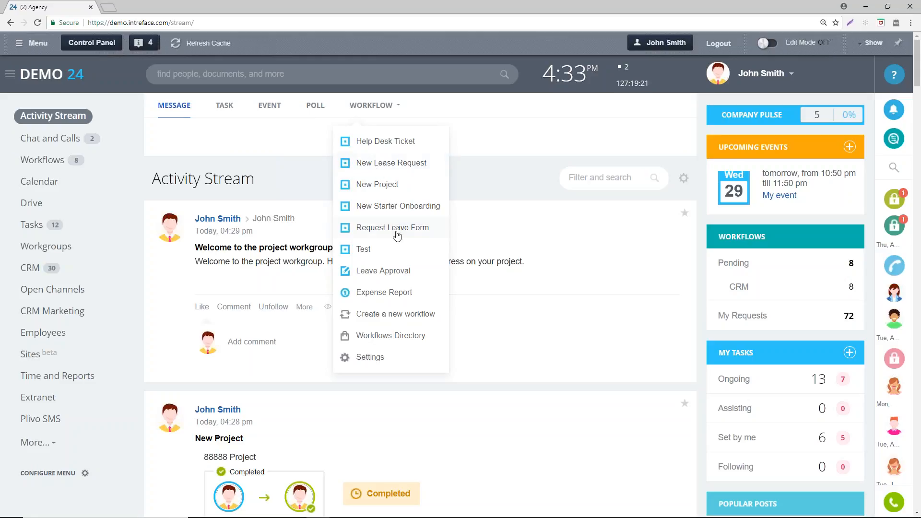
left_click(391, 271)
scroll(524, 297, "down", 1)
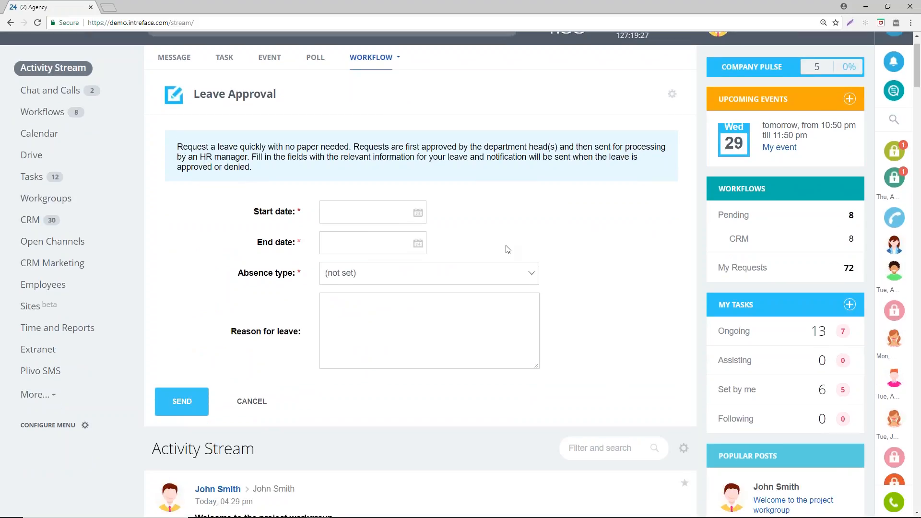
- Set the leave request's start date to 29/08/2018 and its end date to 31/08/2018
left_click(417, 212)
left_click(460, 324)
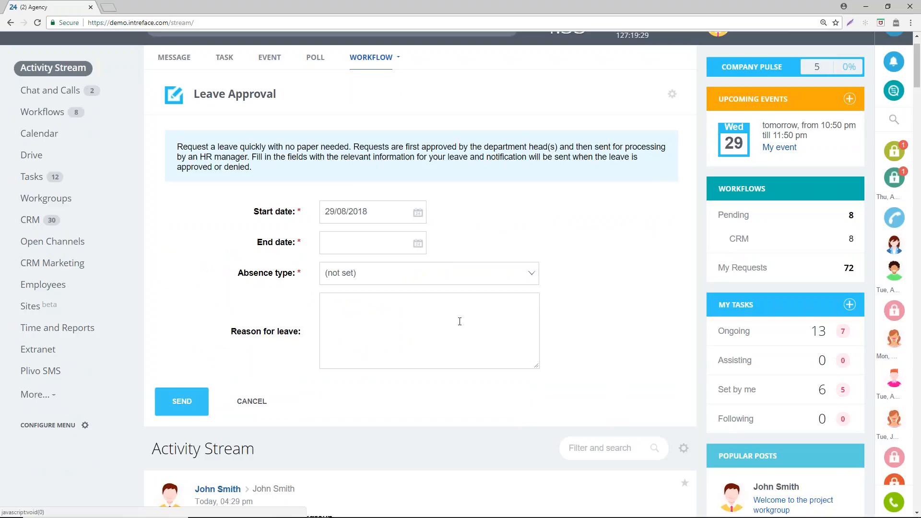
left_click(418, 243)
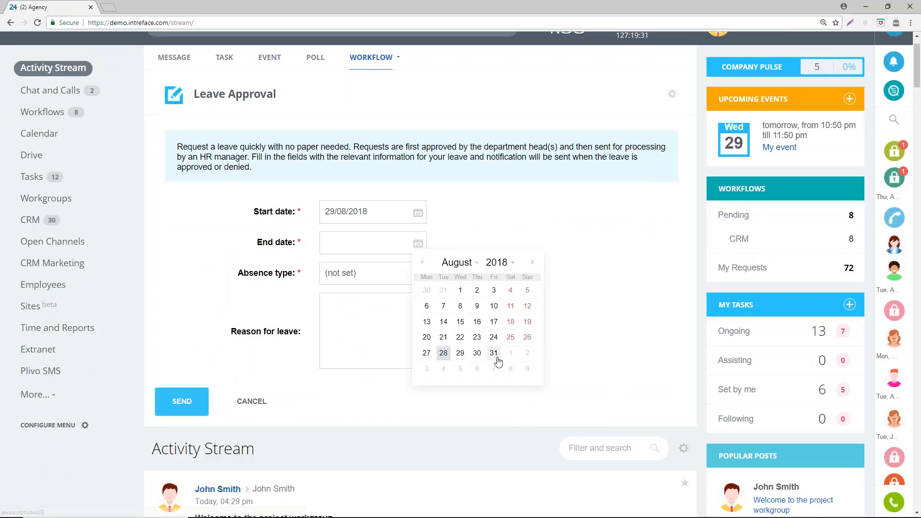
left_click(495, 355)
- Choose Annual leave as the absence type, enter "notes." as the reason and send the leave request
left_click(347, 274)
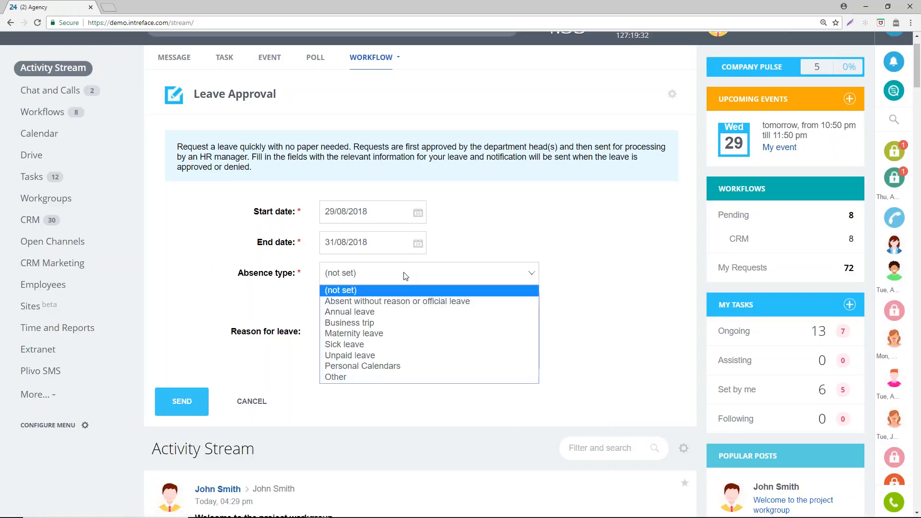
left_click(400, 317)
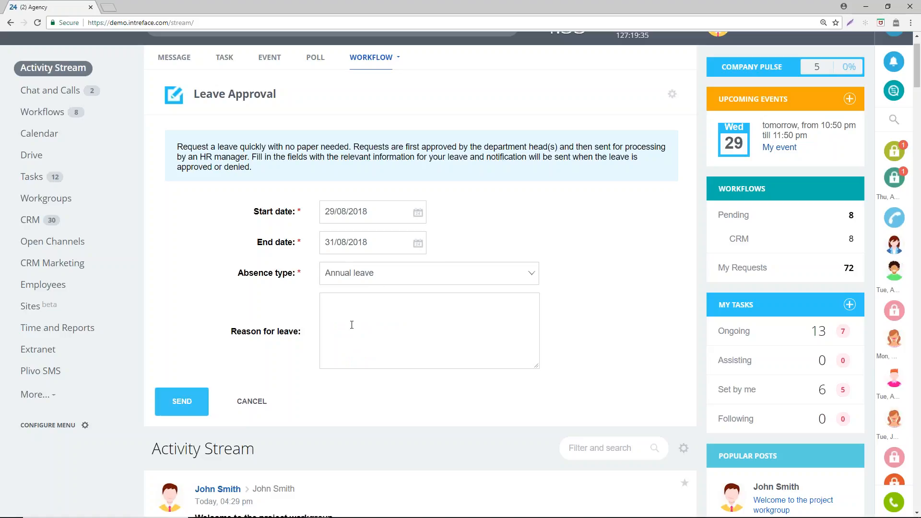
type("notes")
left_click(198, 404)
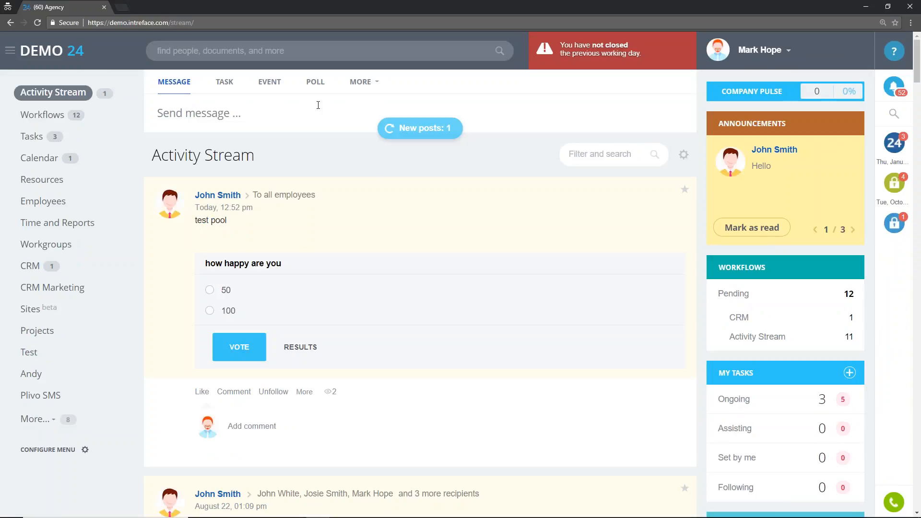
- In the approver's Activity Stream, load the new post and expand the Leave Approval request to read its full details
left_click(424, 130)
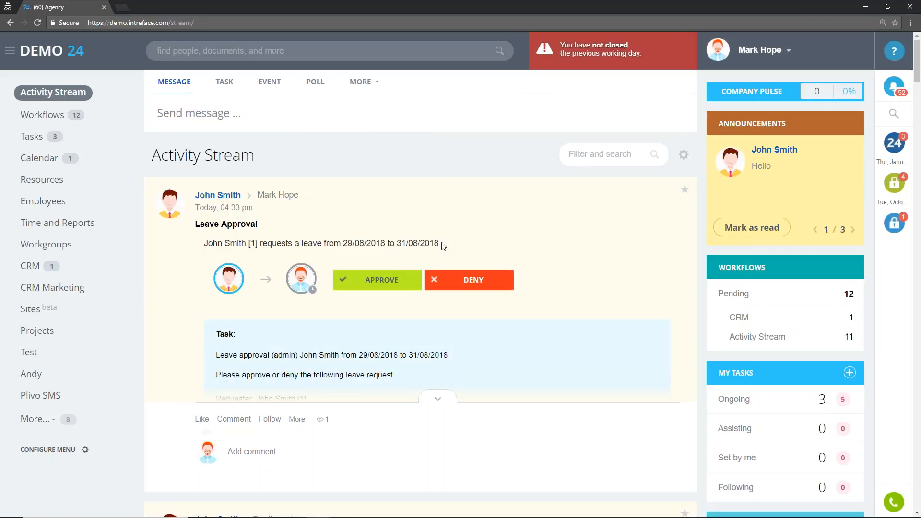
left_click(432, 402)
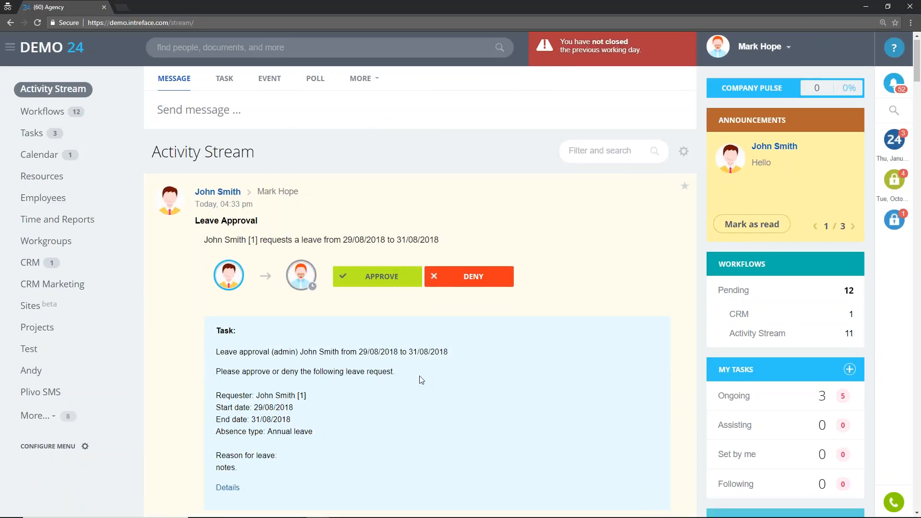
scroll(420, 378, "down", 1)
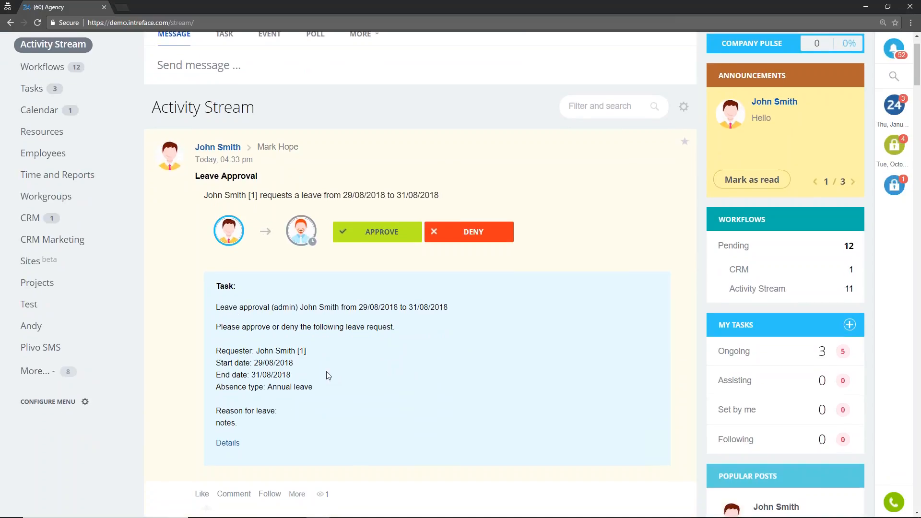
scroll(384, 304, "up", 1)
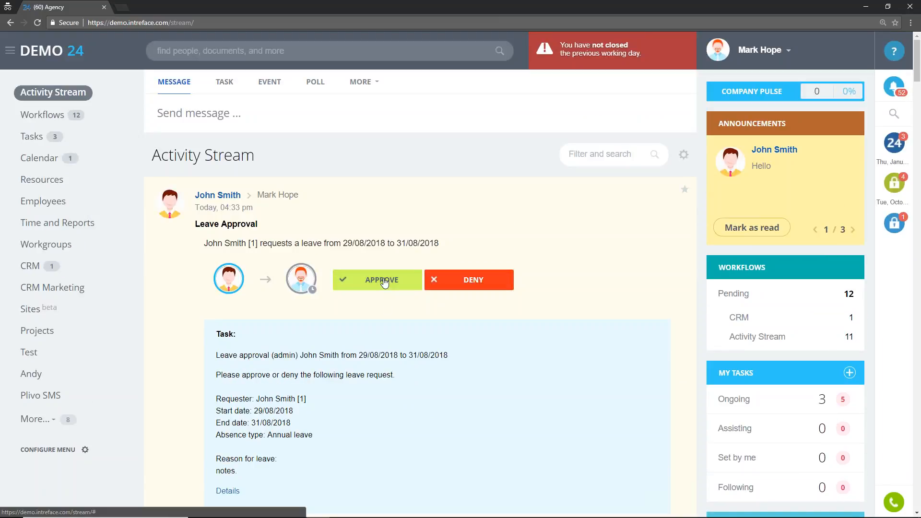
- Open the approver's workflow assignments and look through the pending approval tasks
left_click(44, 116)
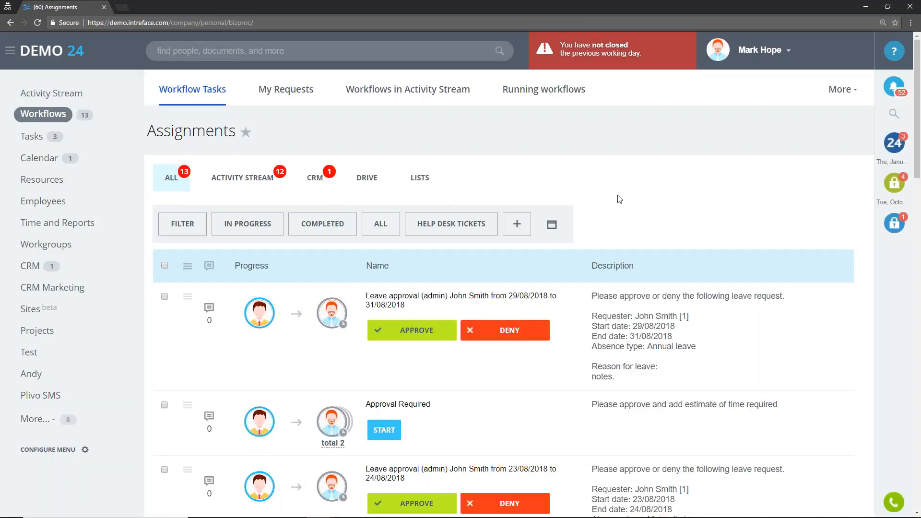
scroll(631, 208, "down", 2)
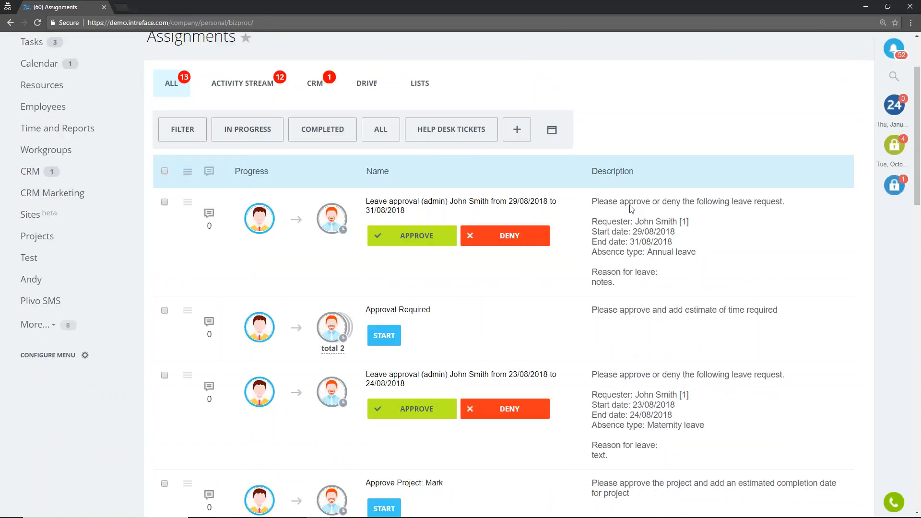
scroll(631, 208, "down", 5)
scroll(631, 208, "up", 5)
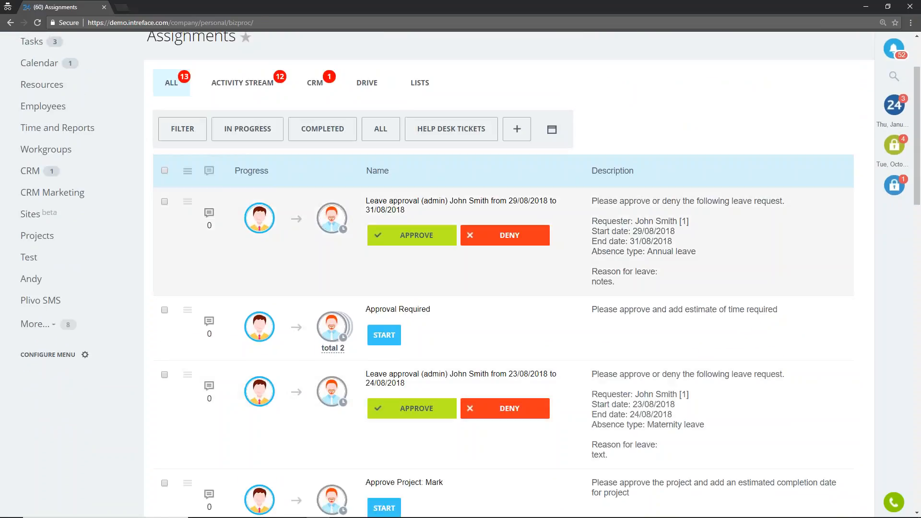
- Approve the leave request for 29/08/2018 to 31/08/2018 and load the new post in the requester's Activity Stream
scroll(623, 209, "up", 2)
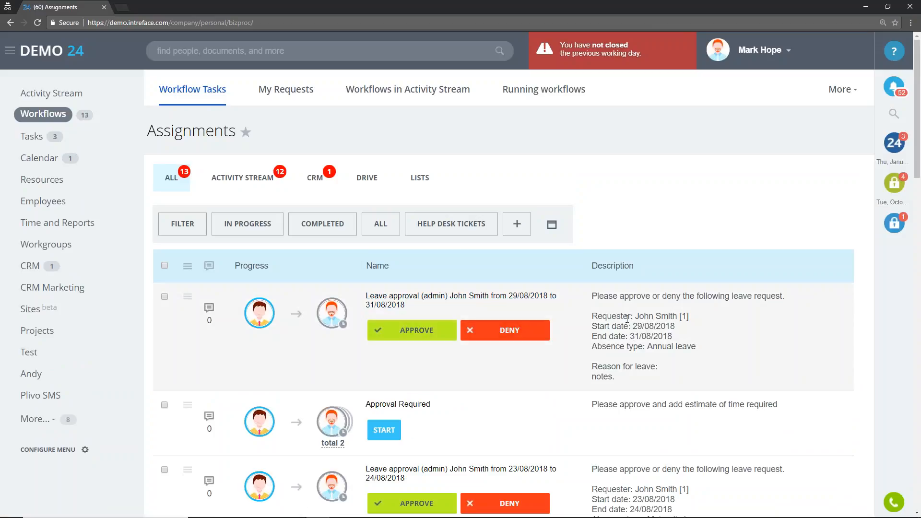
left_click(405, 335)
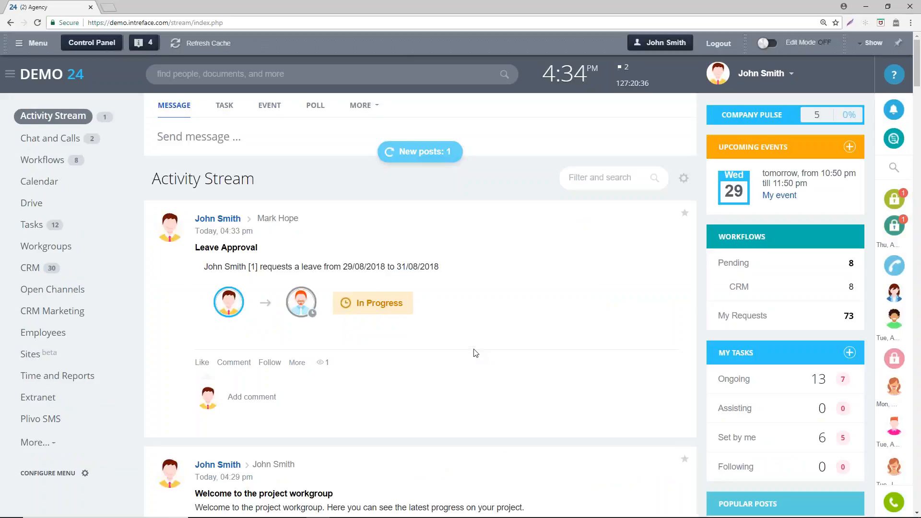
left_click(420, 158)
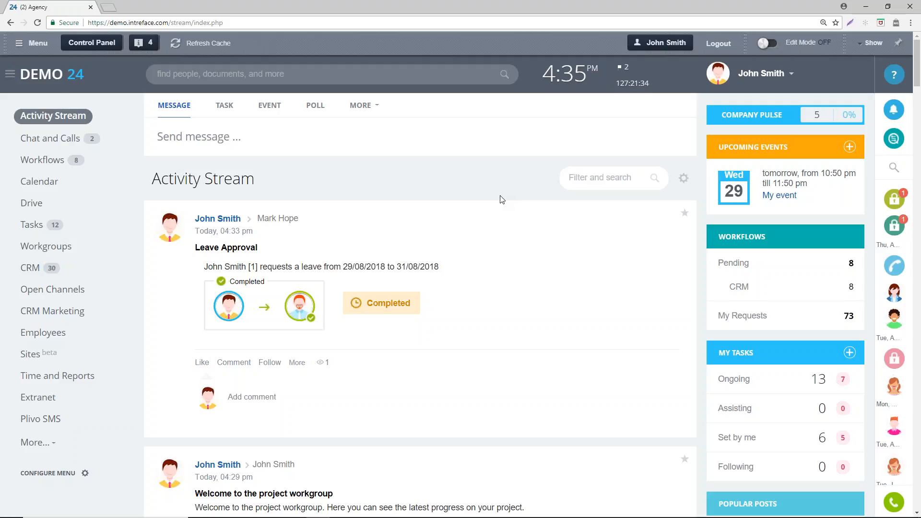
- Open the Workflows Directory from the requester's workflows and read the Leave Approval entry among the standard workflows
left_click(55, 166)
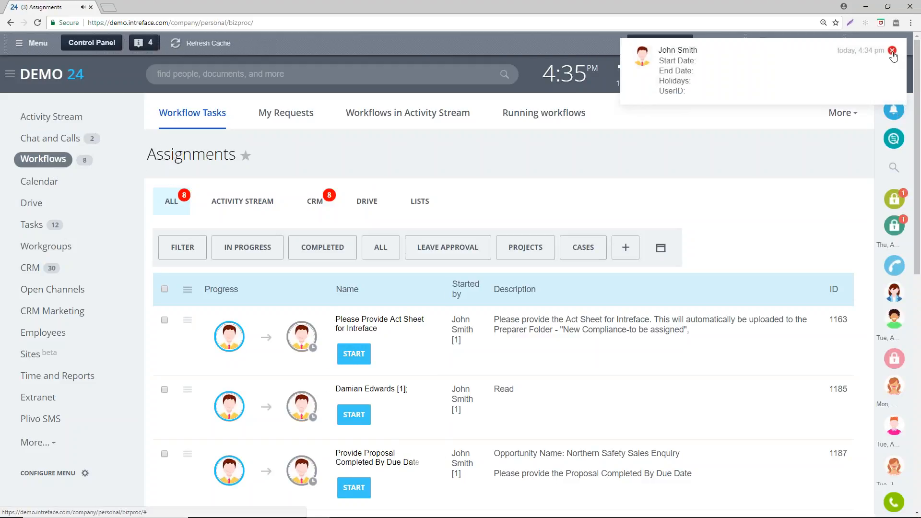
left_click(435, 118)
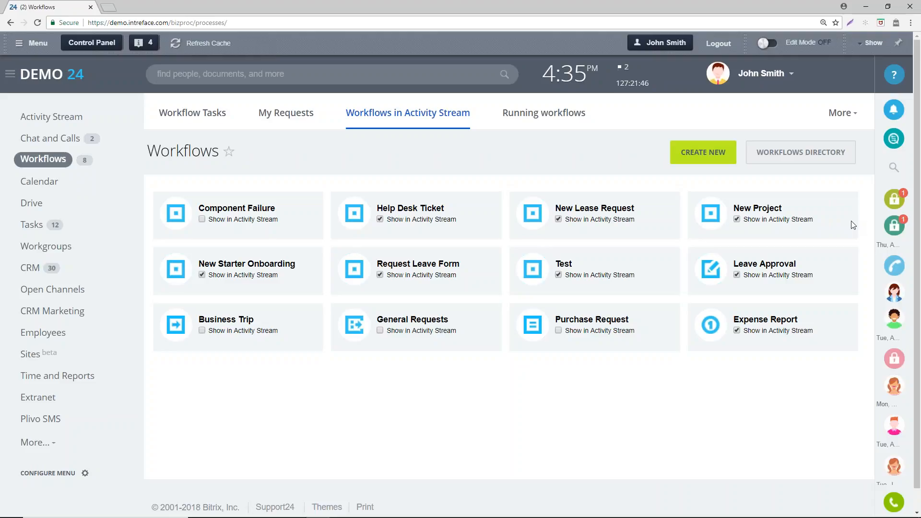
left_click(798, 160)
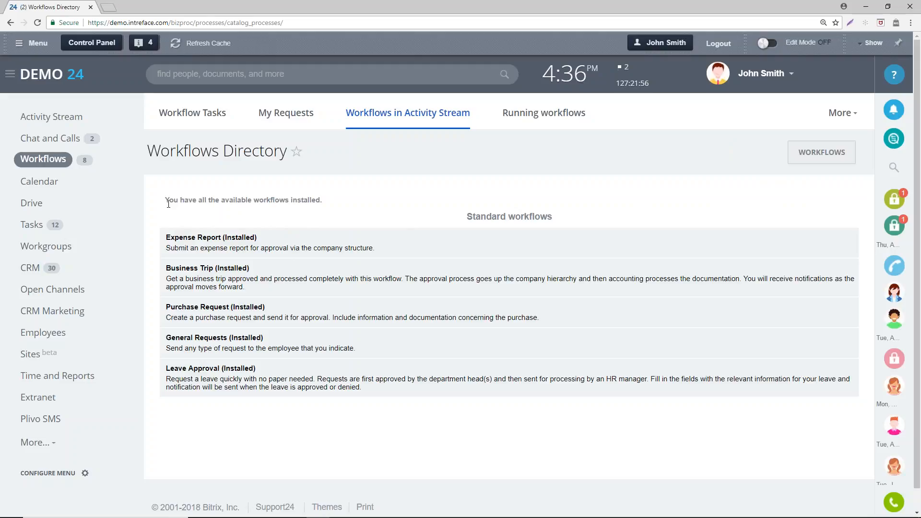
left_click_drag(170, 370, 272, 372)
- Return to the workflows shown in the Activity Stream, open Leave Approval and look through its list of requests
left_click(433, 114)
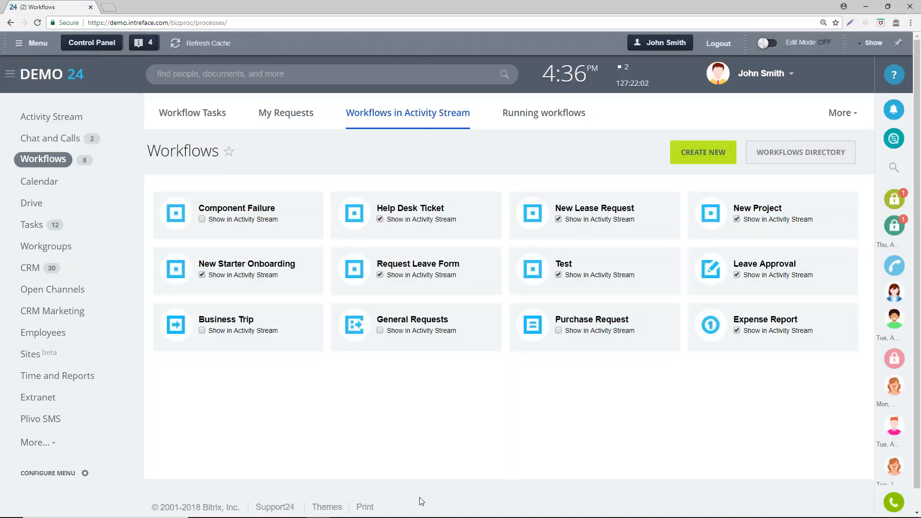
left_click(789, 272)
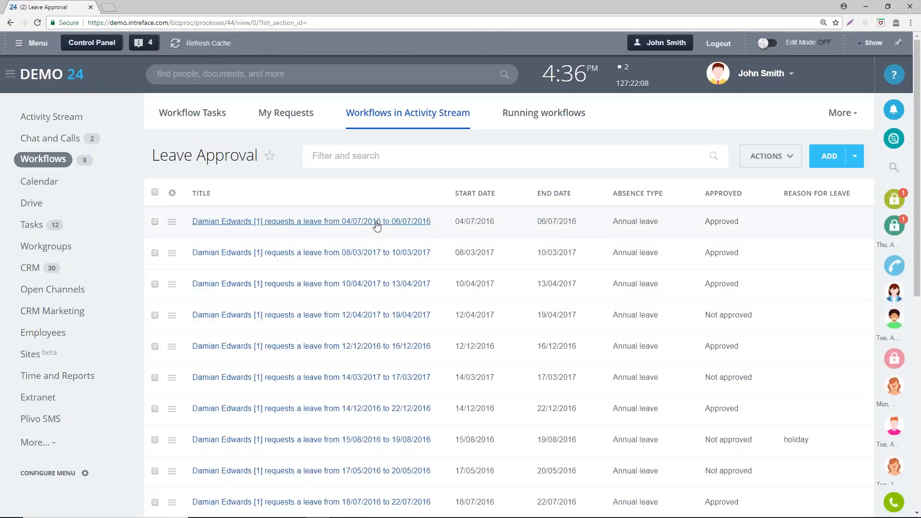
scroll(360, 342, "down", 3)
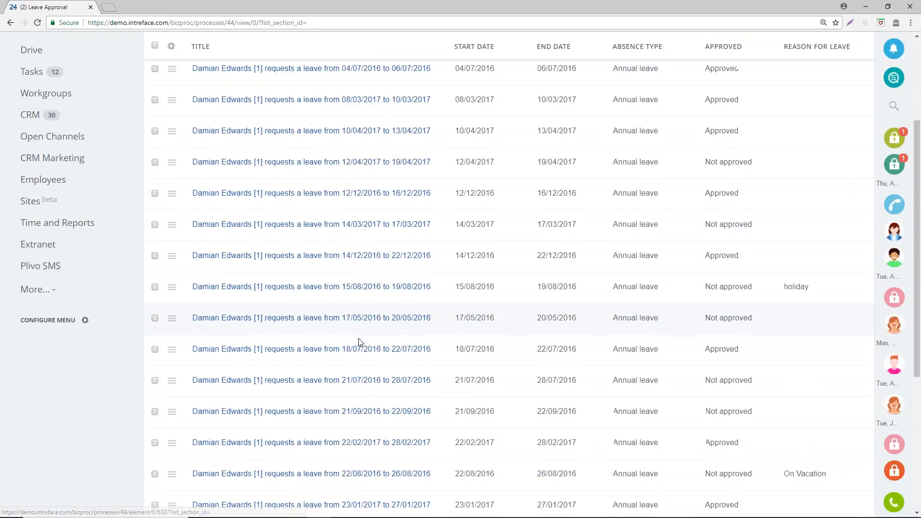
scroll(360, 341, "up", 3)
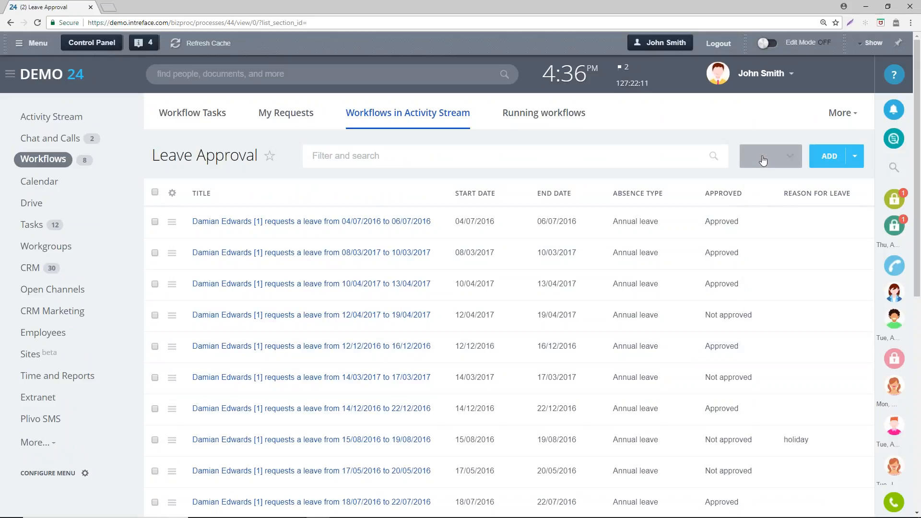
- Open the Leave Approval business process template and examine its approval, condition and notification actions from start to end
left_click(763, 160)
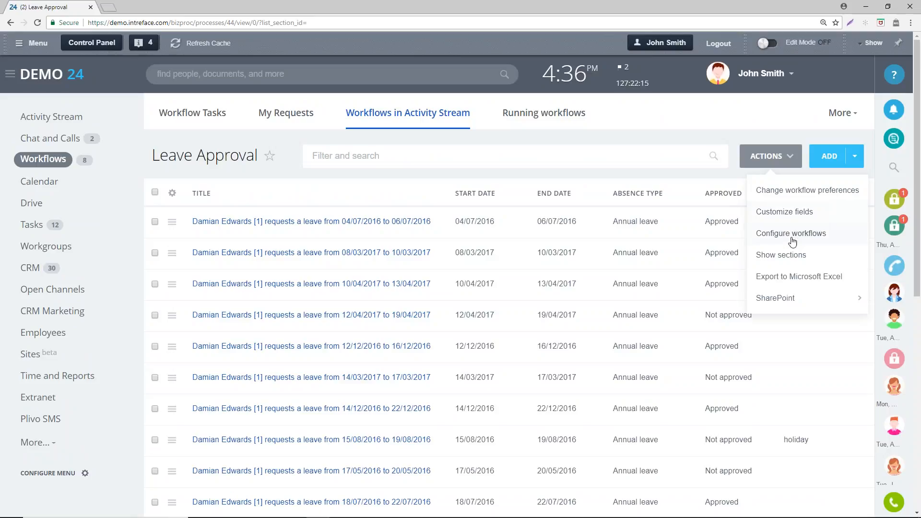
left_click(791, 236)
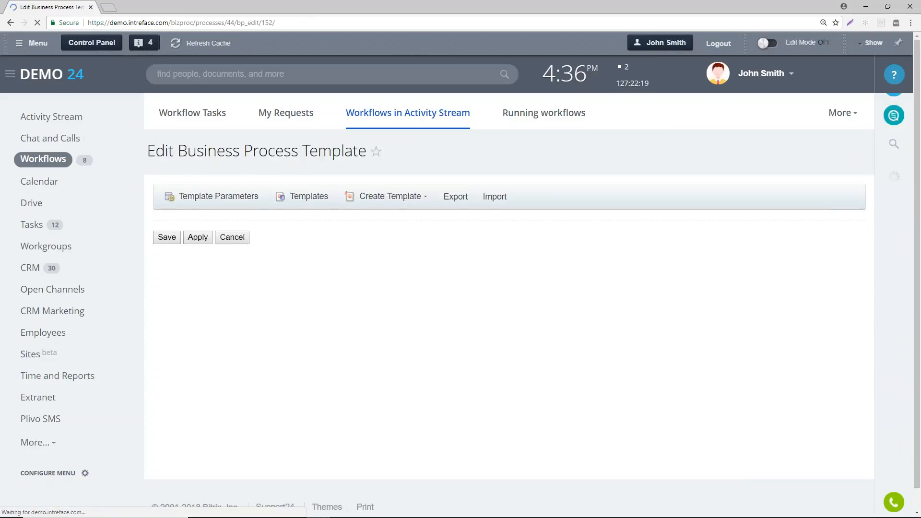
scroll(373, 290, "down", 3)
scroll(372, 294, "down", 1)
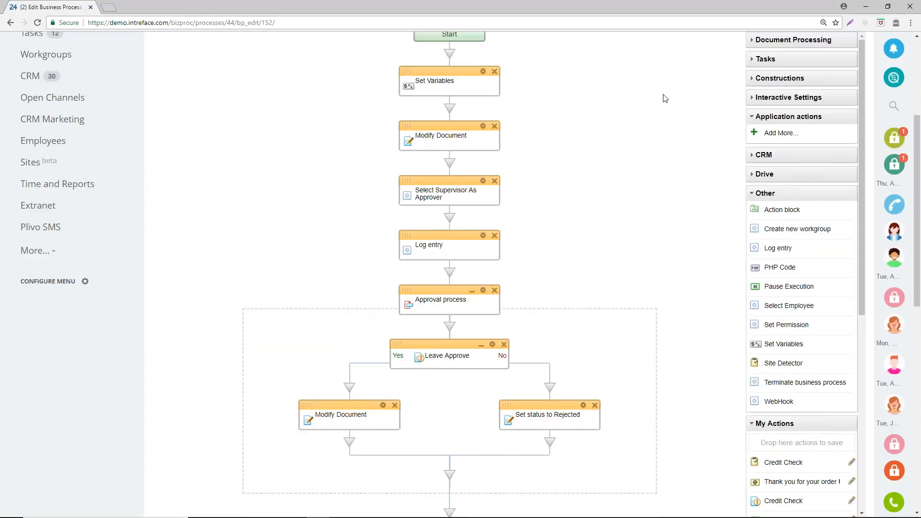
scroll(434, 96, "down", 2)
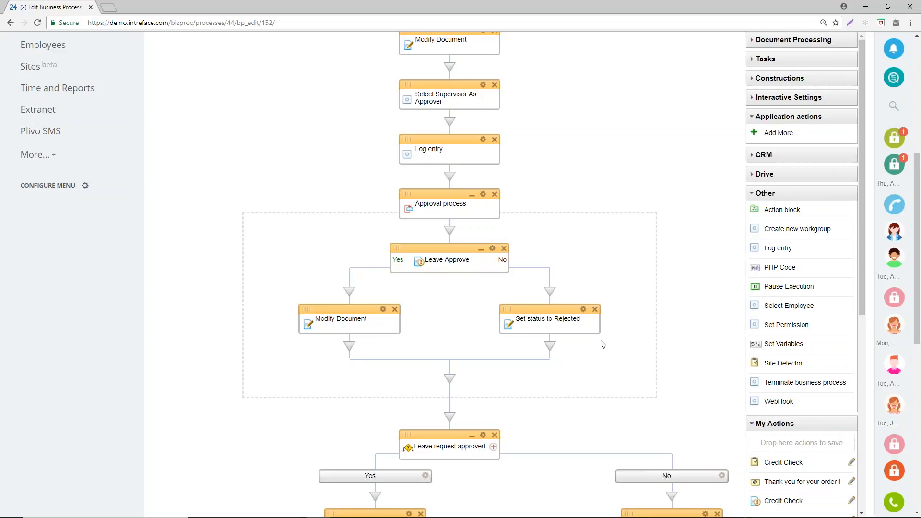
scroll(458, 277, "down", 5)
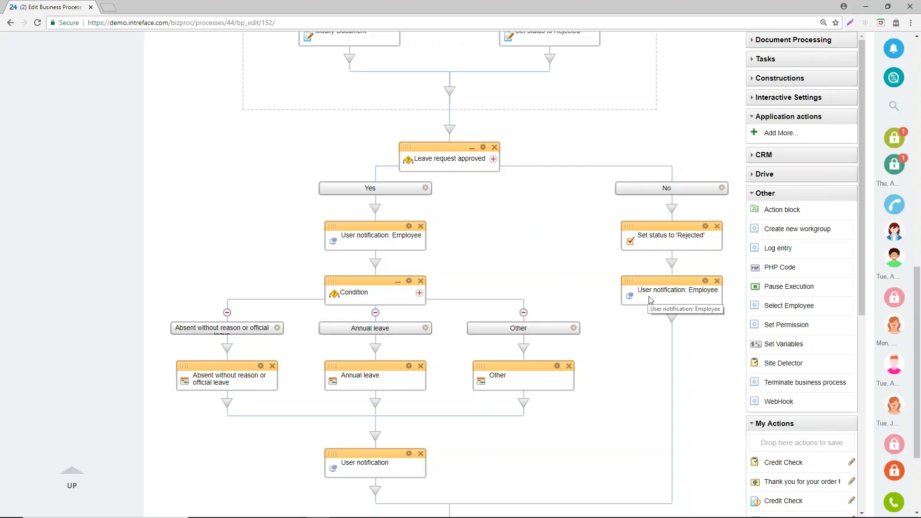
scroll(489, 230, "down", 2)
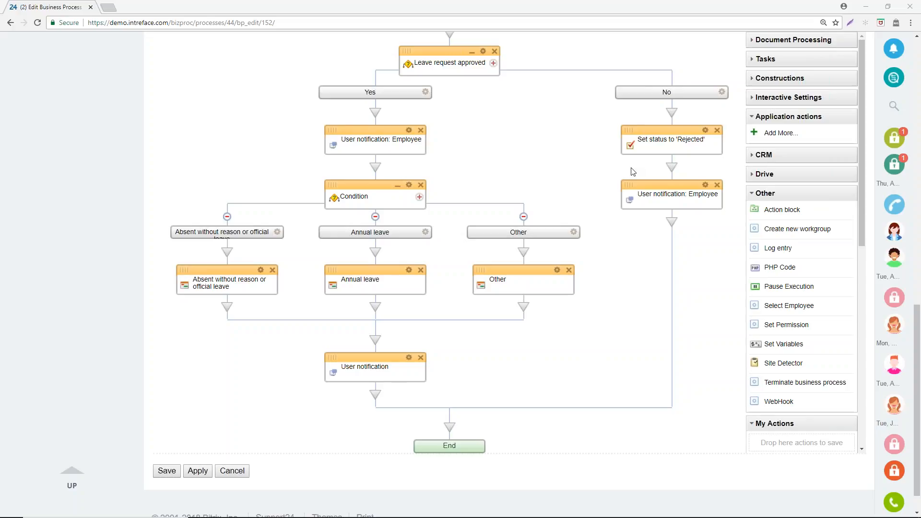
scroll(654, 173, "up", 10)
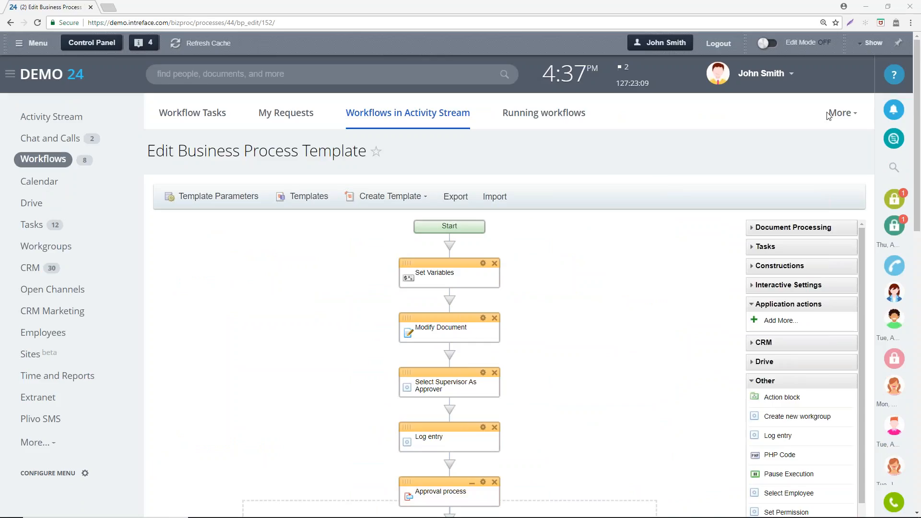
- Open the requester's profile and examine the remaining holiday entitlement, current absence and pending absences
left_click(780, 82)
left_click(742, 126)
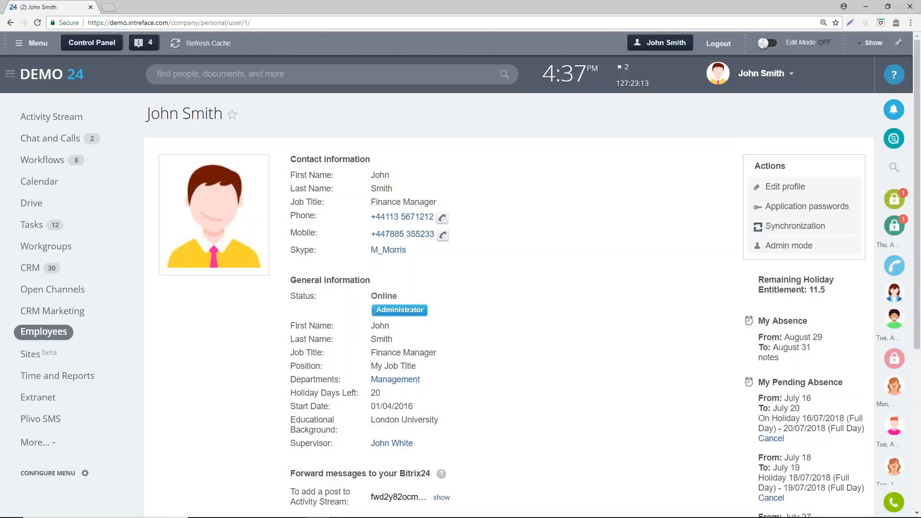
left_click_drag(757, 277, 837, 294)
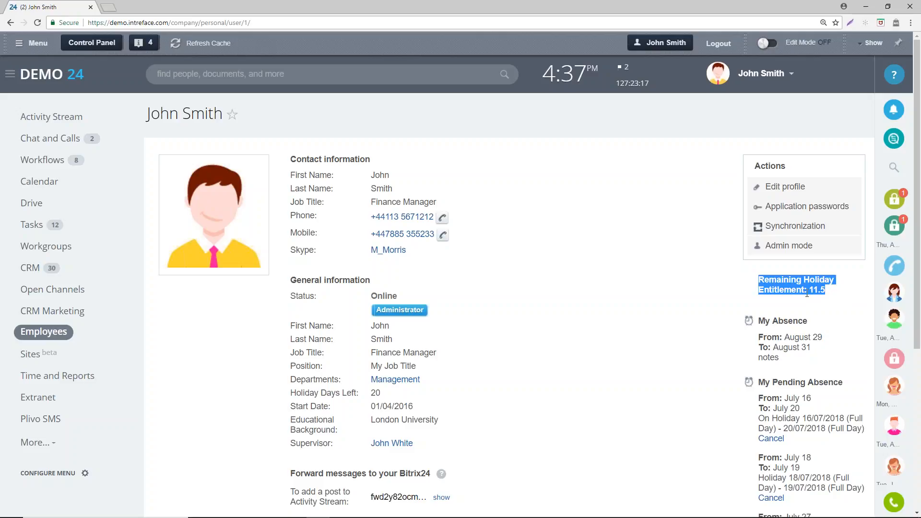
left_click(821, 289)
scroll(667, 113, "down", 3)
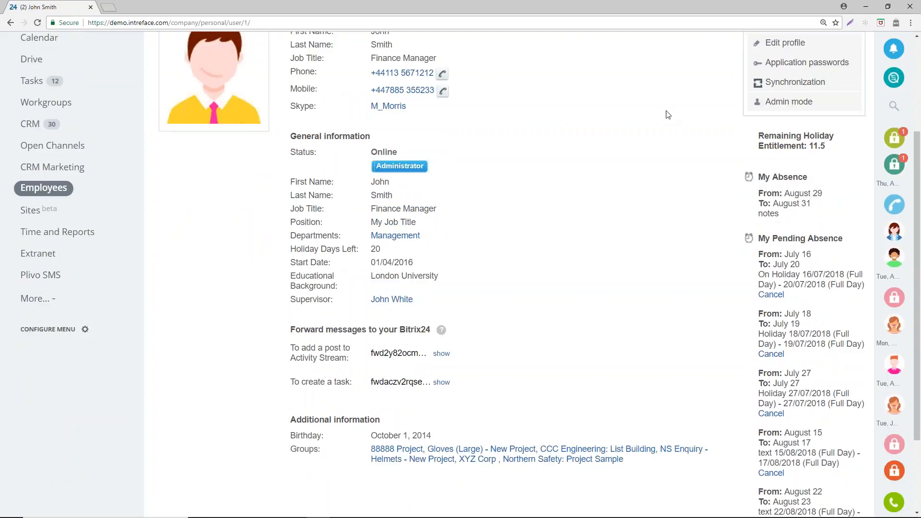
scroll(804, 206, "down", 2)
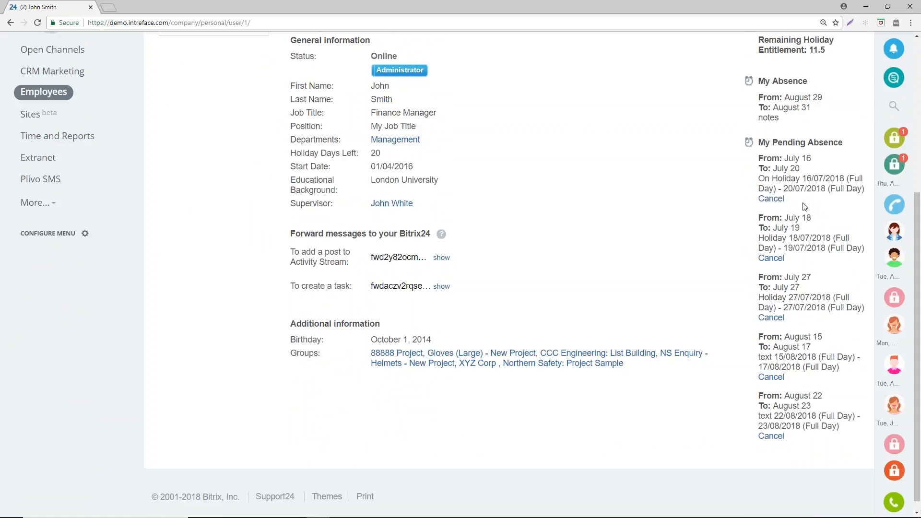
scroll(776, 110, "up", 5)
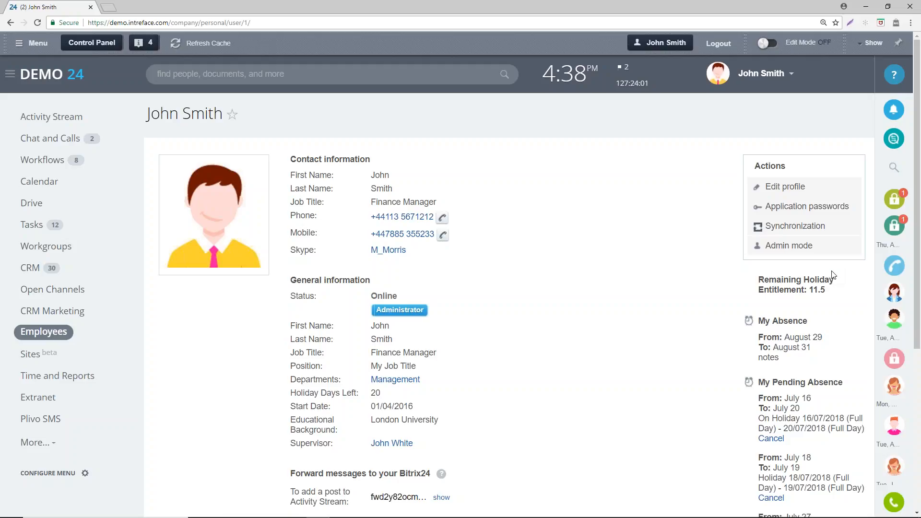
- View the New Lease Request form and the Request Leave Form among the Activity Stream's workflows
left_click(91, 124)
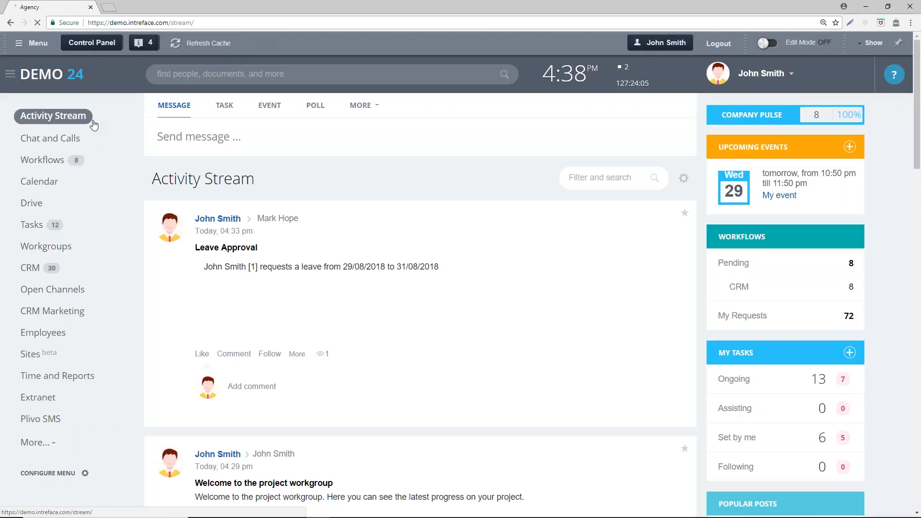
left_click(358, 106)
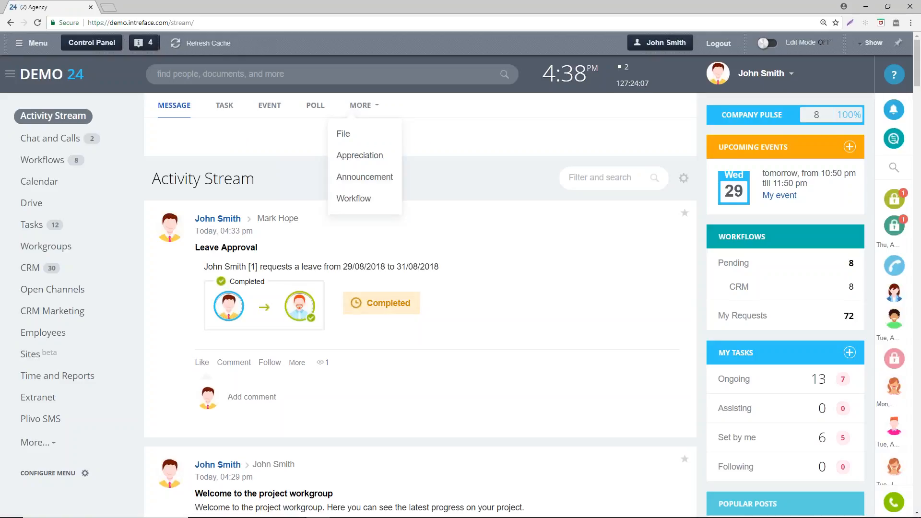
left_click(363, 199)
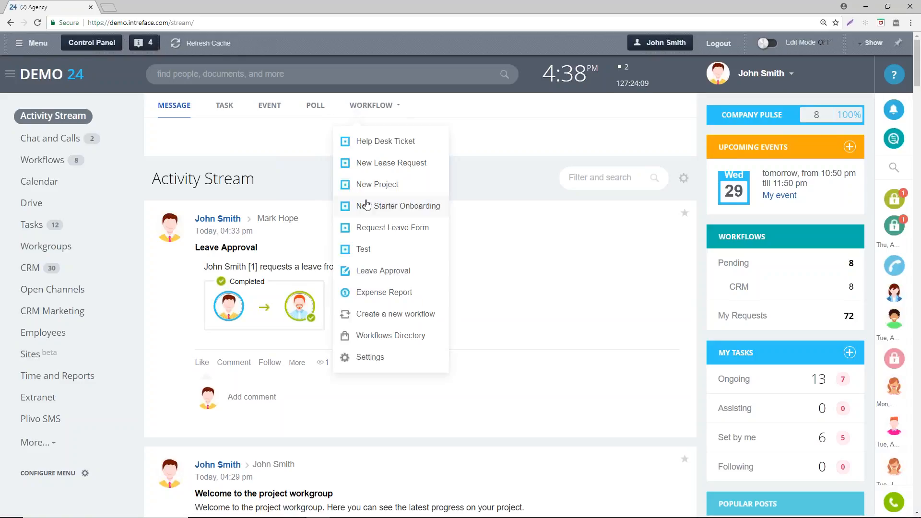
left_click(389, 162)
left_click(376, 112)
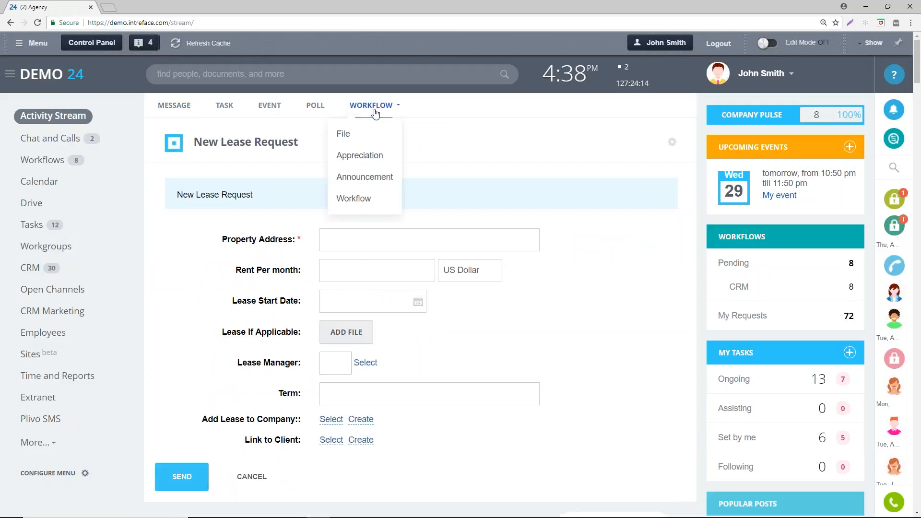
left_click(380, 195)
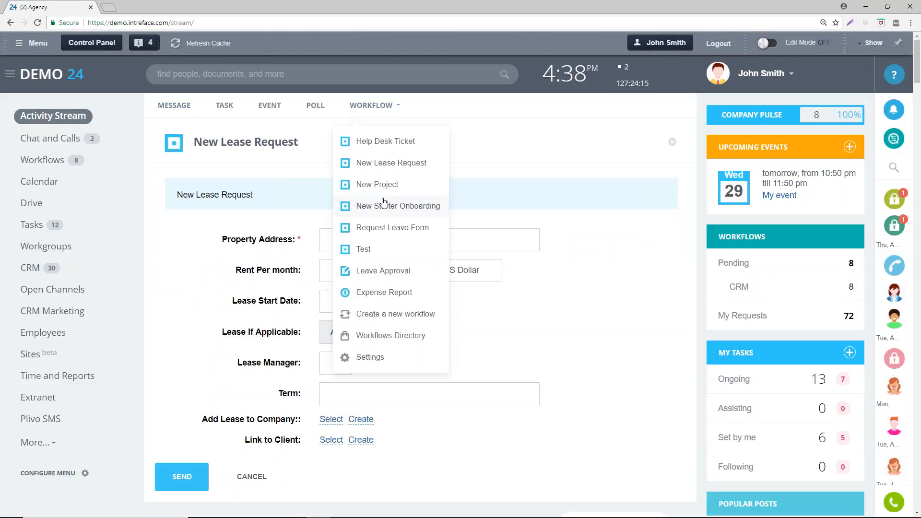
left_click(390, 228)
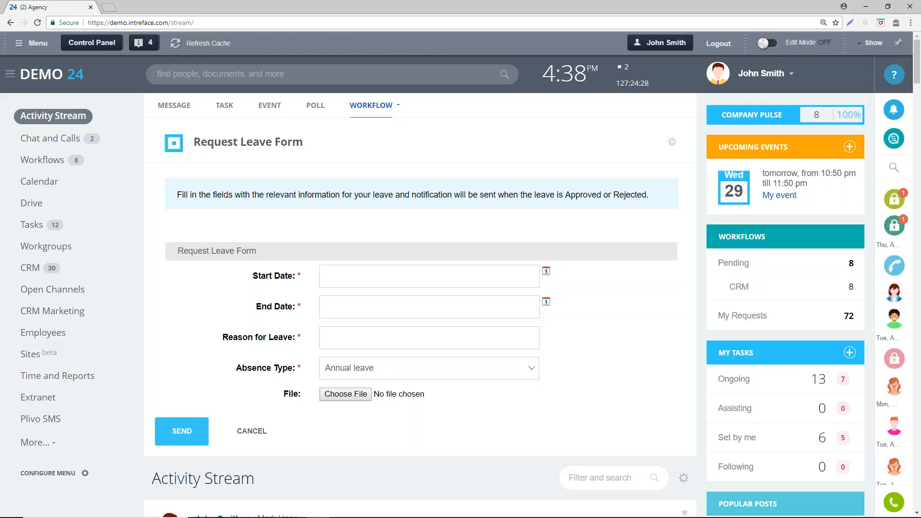
- Add a new lead in the CRM and name it "ABC"
left_click(30, 267)
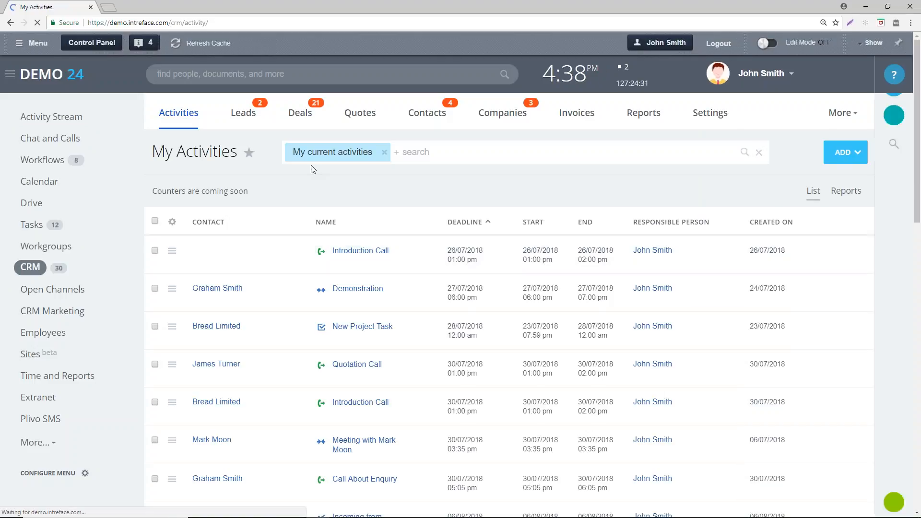
left_click(250, 114)
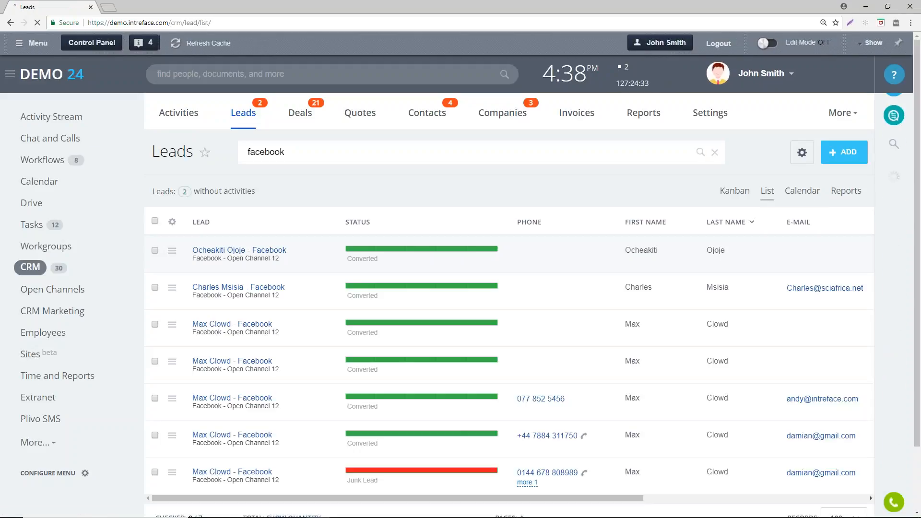
left_click(843, 153)
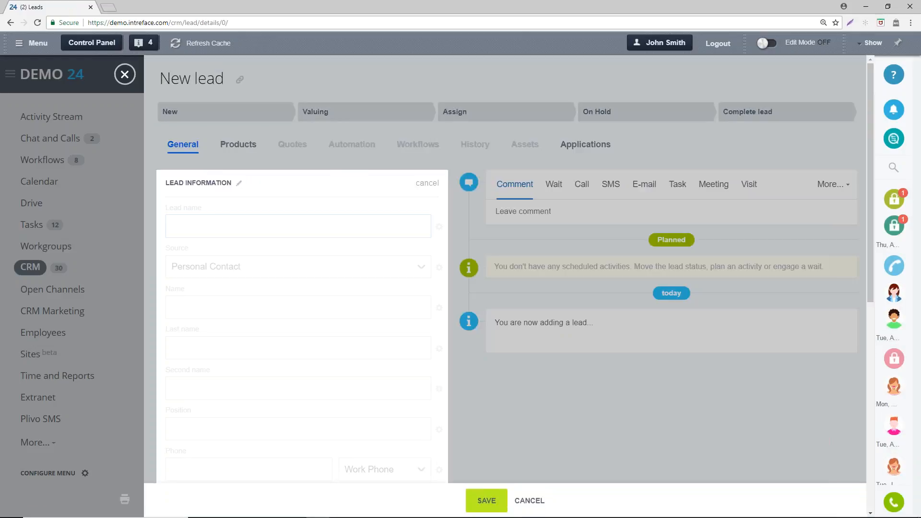
left_click(225, 234)
type("ABC")
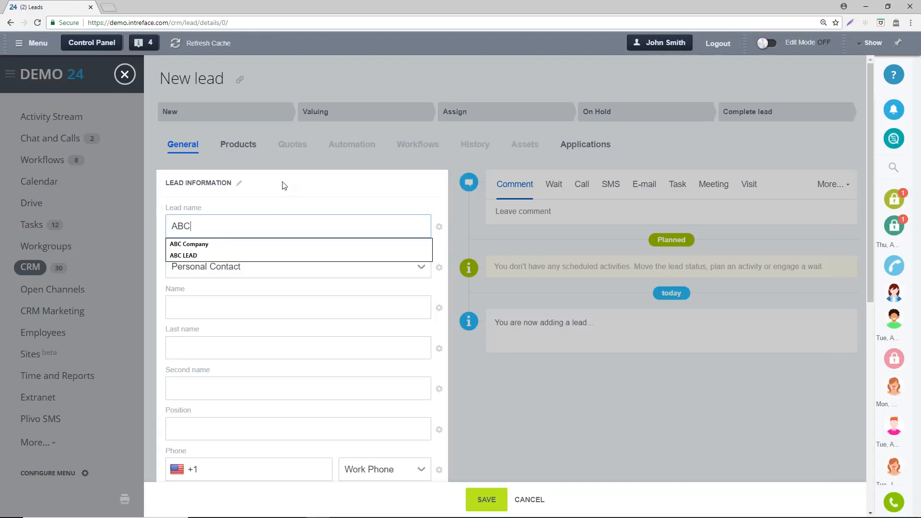
- Fill in the contact's first name and last name on the new lead
left_click(201, 308)
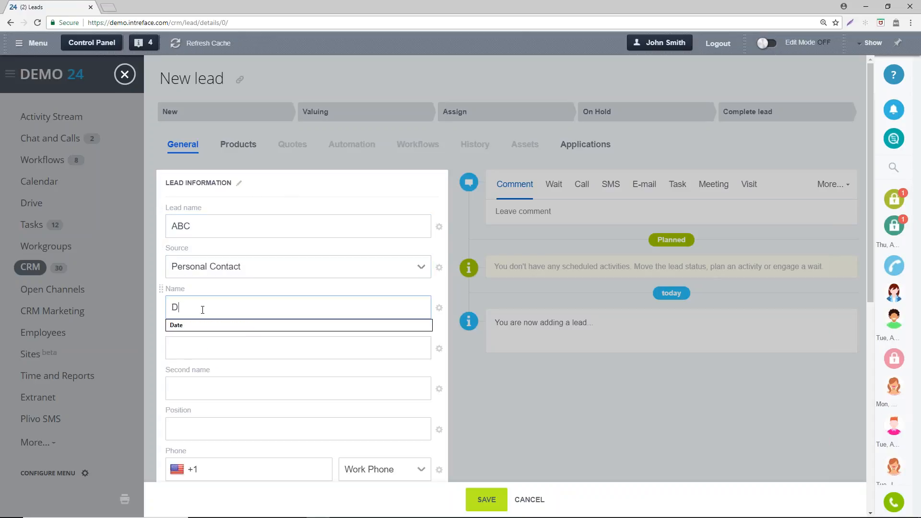
left_click(177, 346)
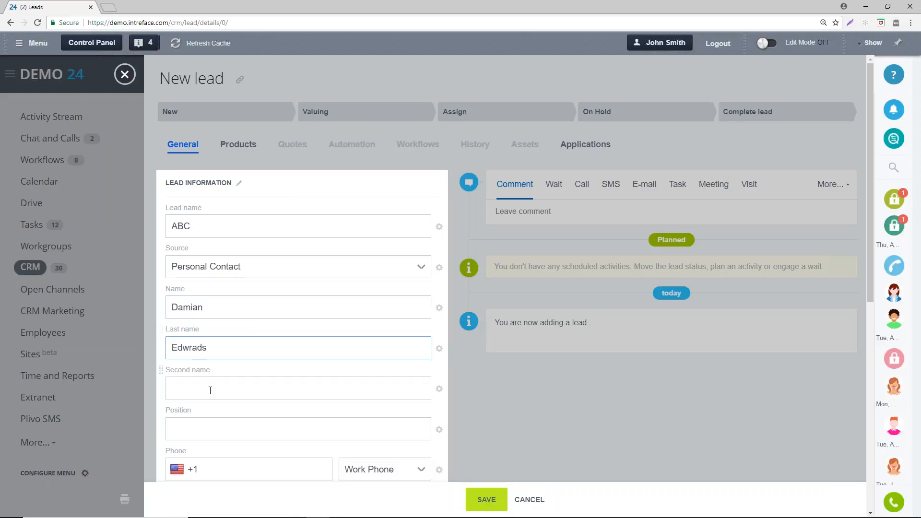
- Set the new lead's company name to "AVC Co"
scroll(210, 389, "down", 3)
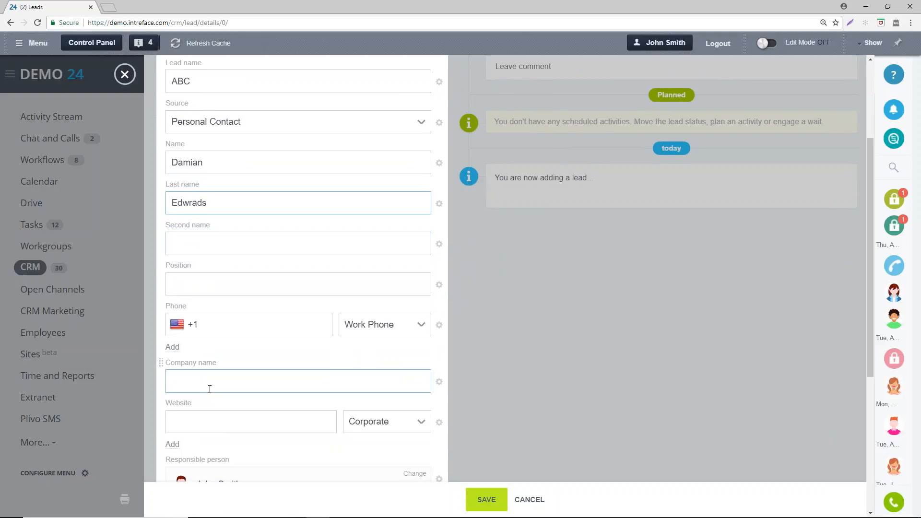
scroll(210, 388, "down", 1)
left_click(221, 333)
type("AV")
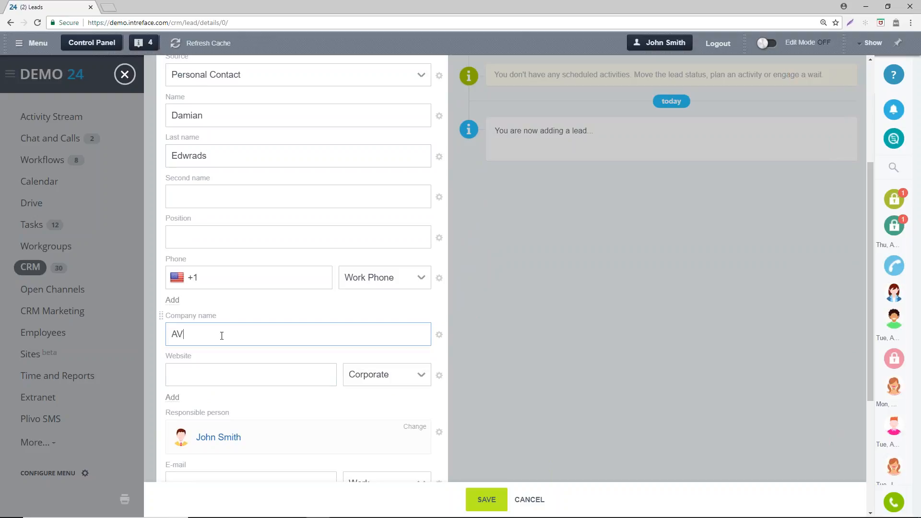
type("C Co")
- Enter the contact's work phone number and save the lead
left_click(232, 275)
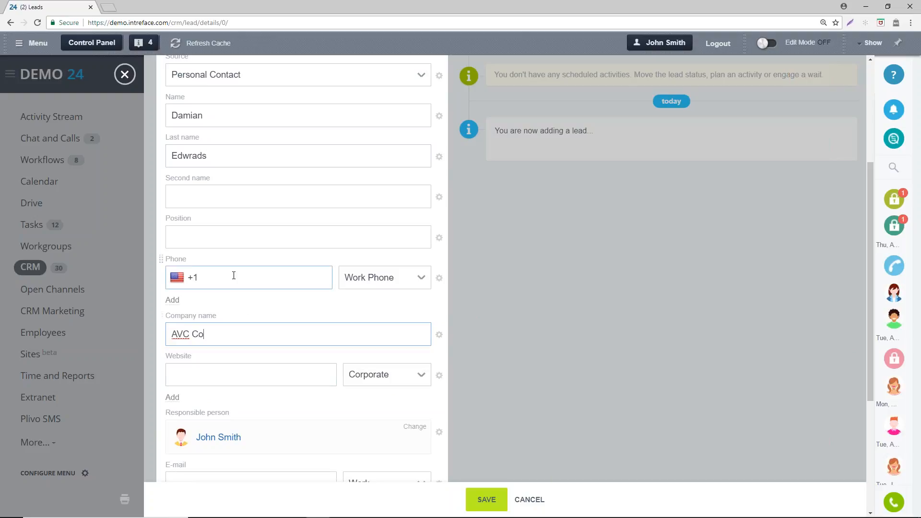
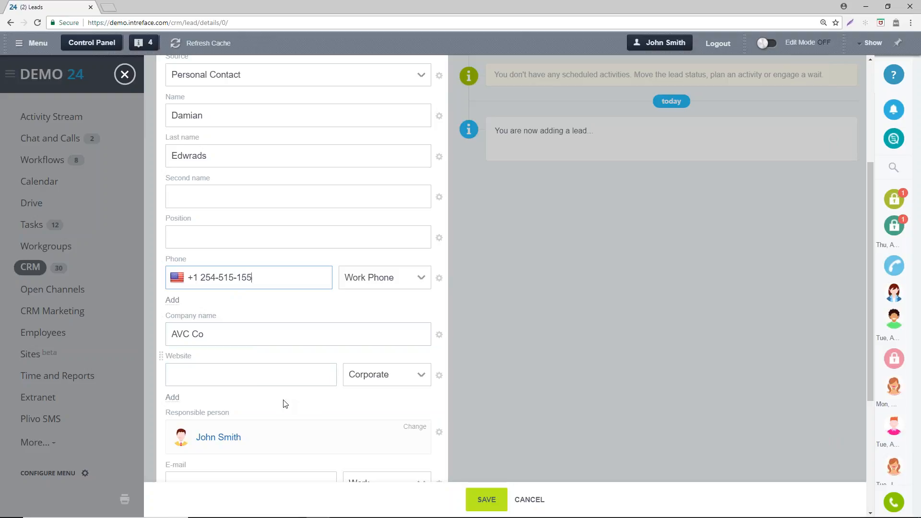
scroll(374, 432, "down", 2)
left_click(494, 501)
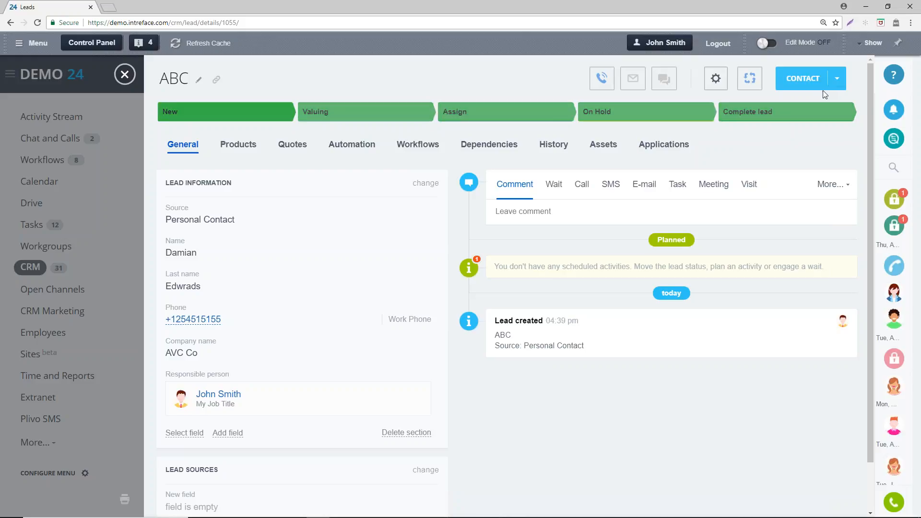
- View the ABC lead's conversion options and the automation rules set for each lead status
left_click(836, 78)
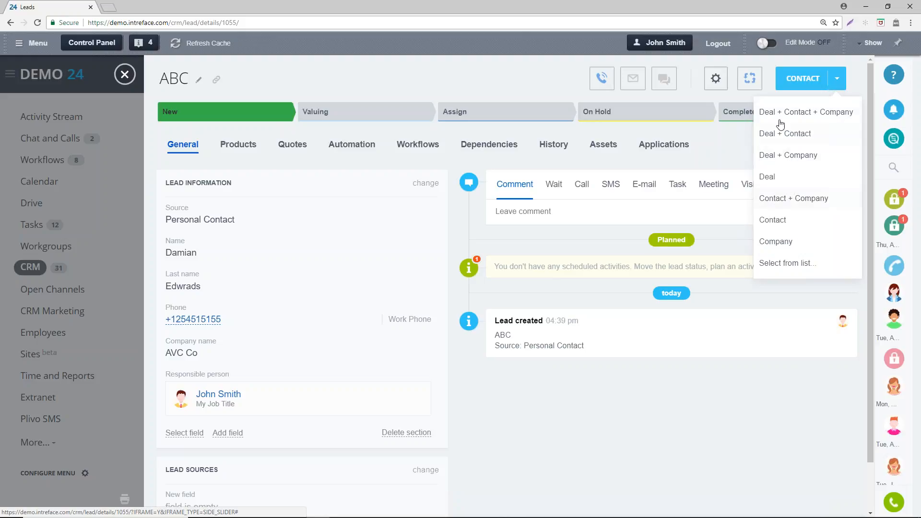
left_click(730, 149)
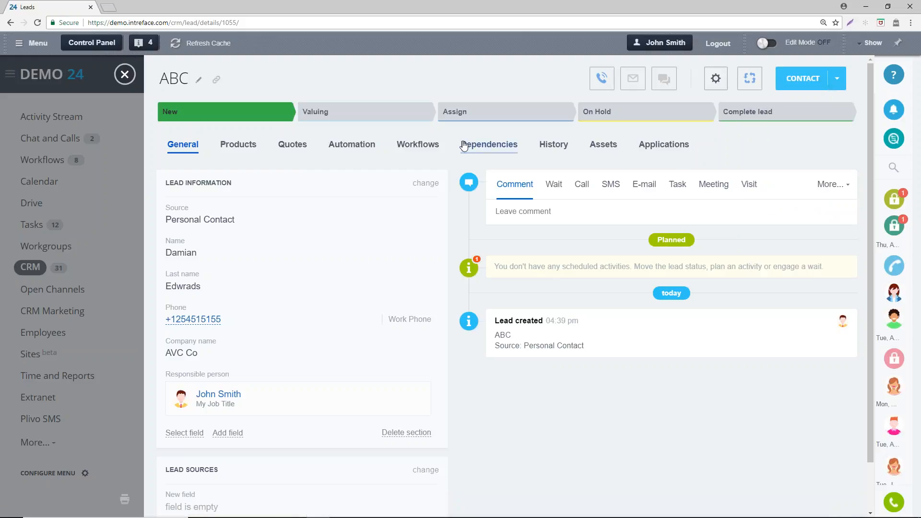
left_click(353, 143)
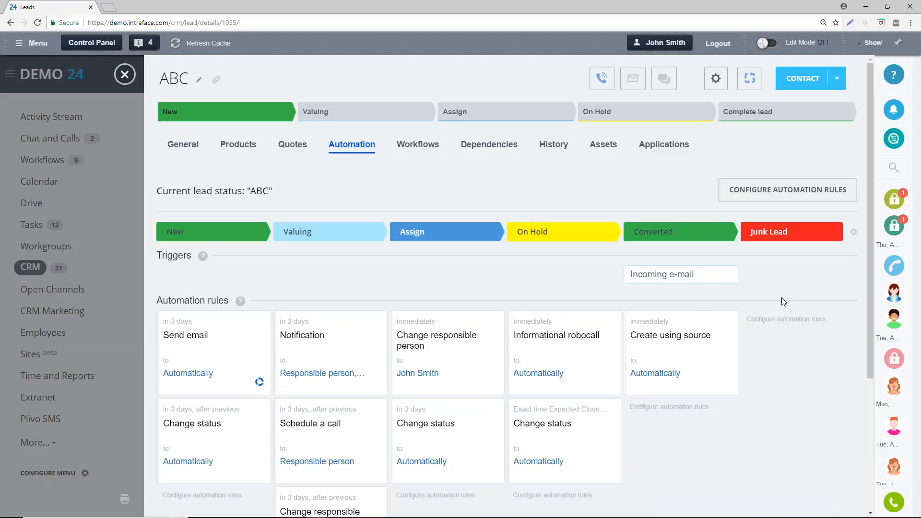
scroll(781, 298, "down", 1)
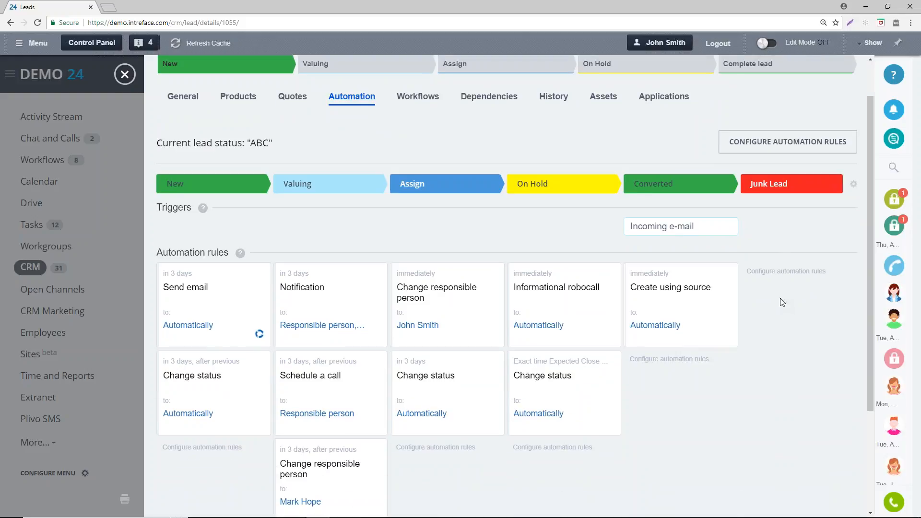
scroll(781, 301, "down", 1)
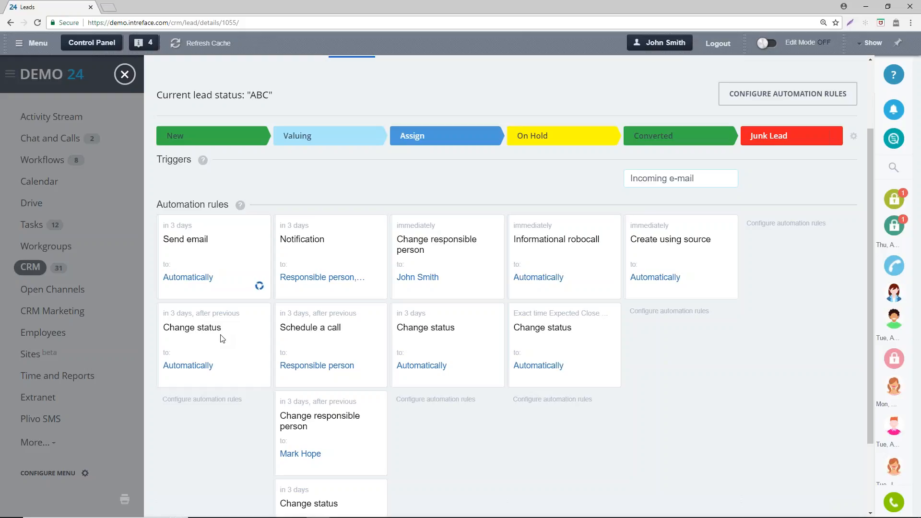
- Add a Send email client communication rule with the subject "aaa" to the New status in the lead automation rules
left_click(787, 94)
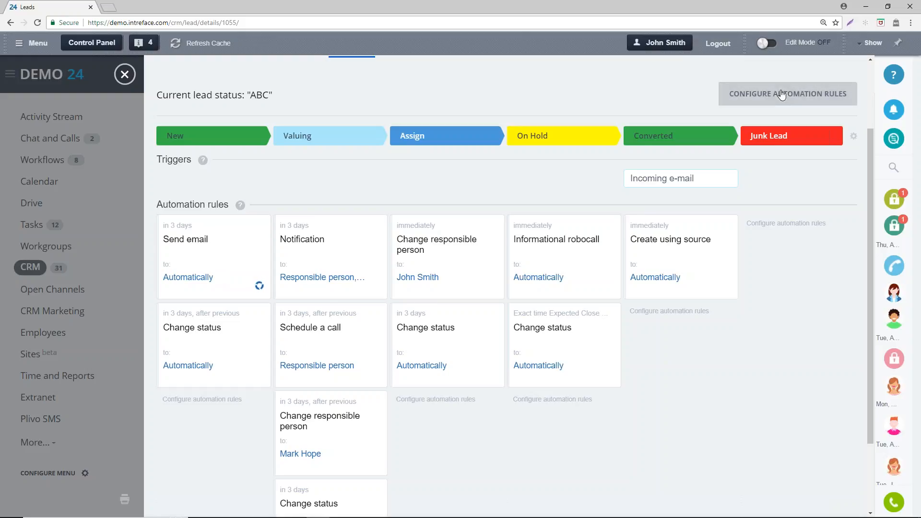
scroll(253, 358, "down", 2)
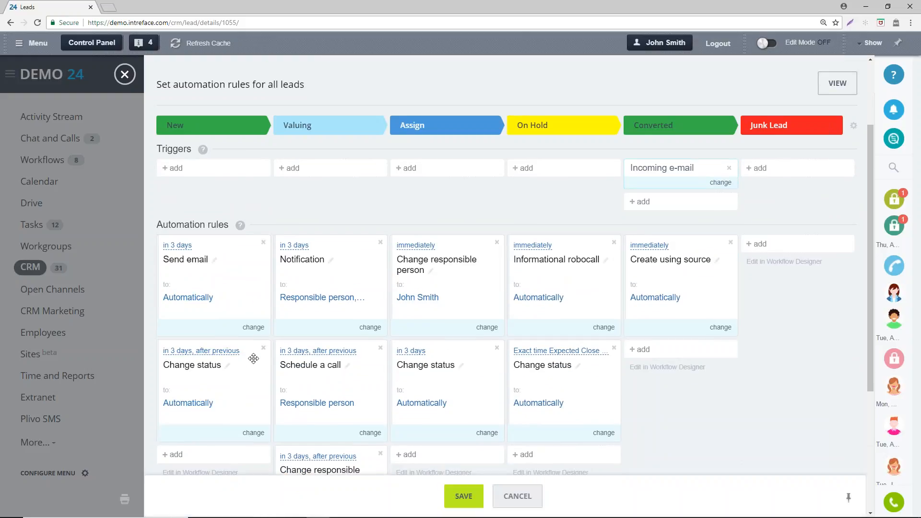
left_click(223, 374)
mouse_move(265, 422)
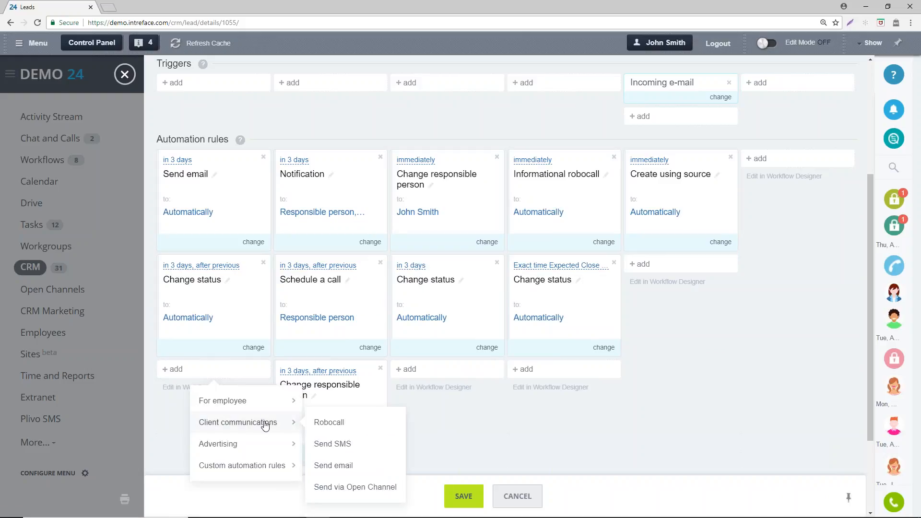
left_click(332, 465)
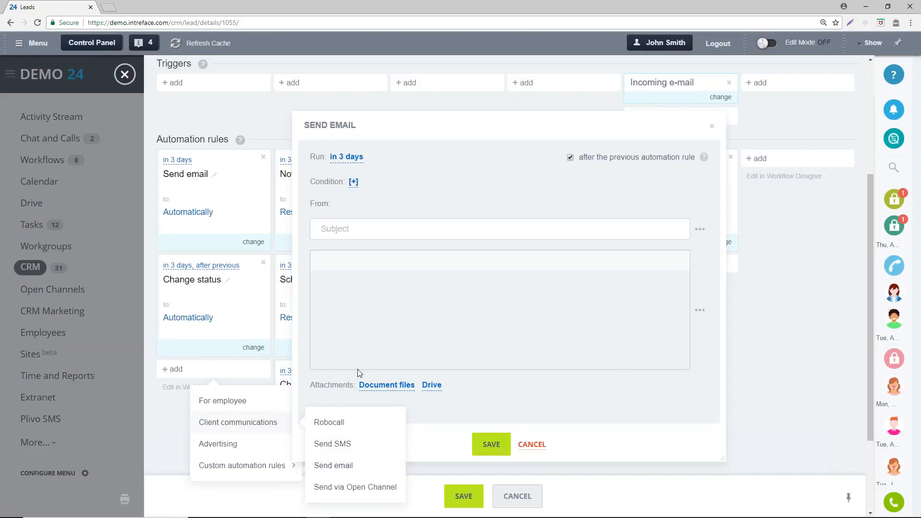
left_click(385, 229)
type("aaa")
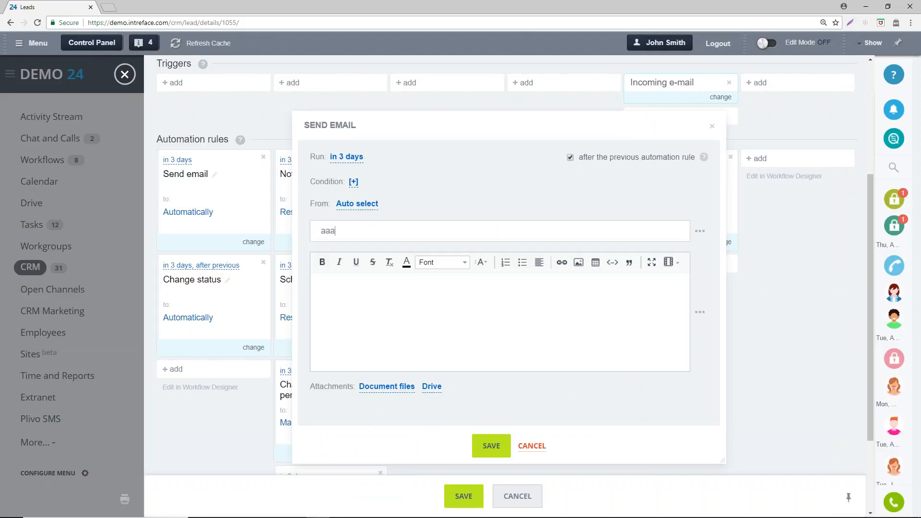
left_click(491, 447)
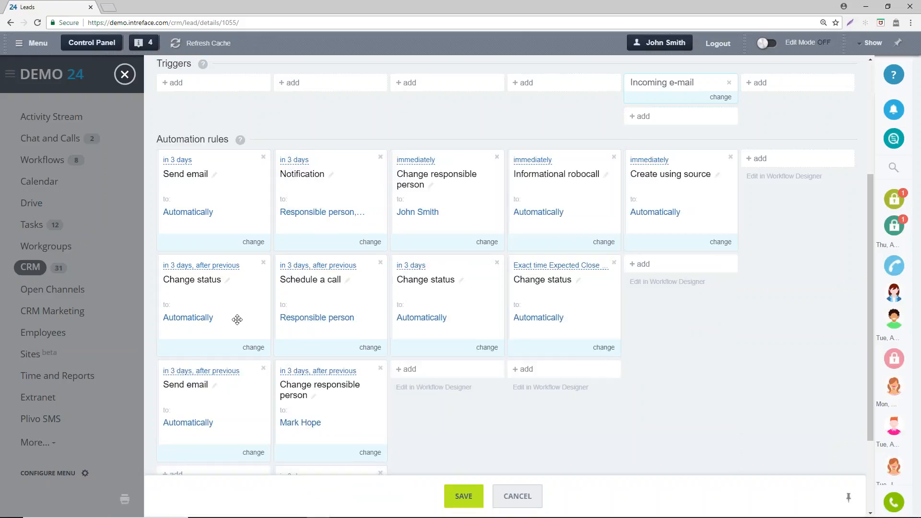
- Move the added Send email rule above Change status in the New stage and save the automation rules
left_click_drag(239, 372, 216, 268)
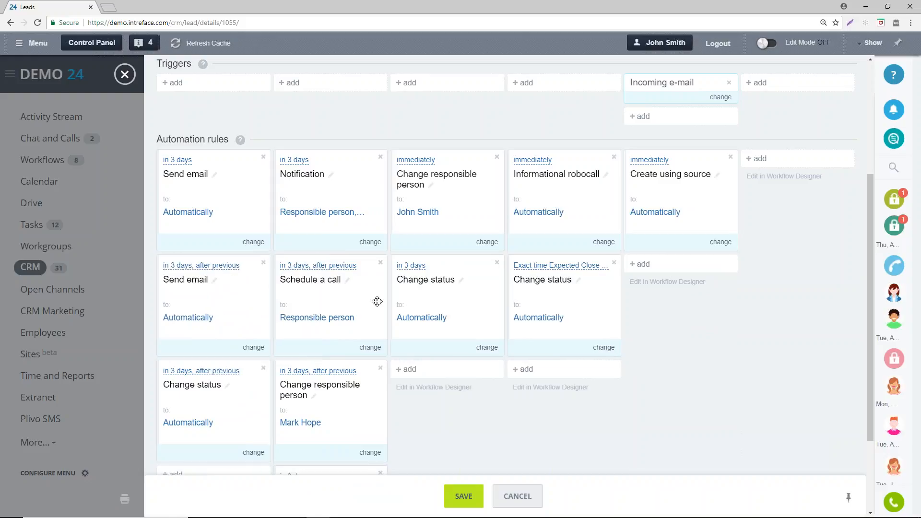
left_click(462, 496)
scroll(415, 359, "up", 3)
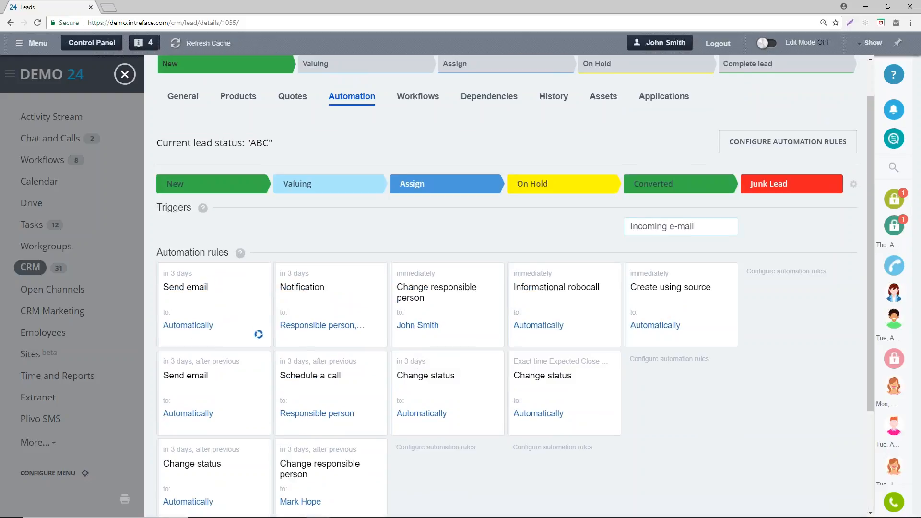
scroll(216, 324, "down", 2)
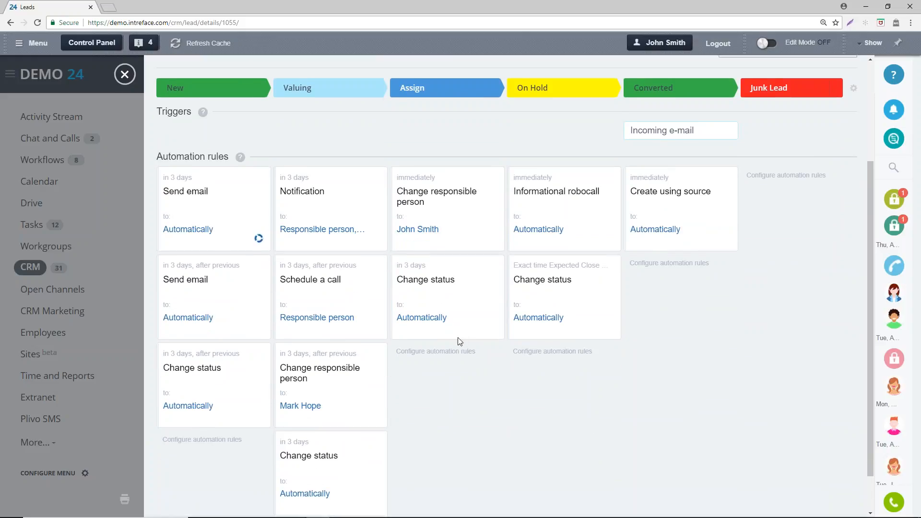
- Move the ABC lead to the Valuing status and examine its automation rules
scroll(456, 342, "up", 3)
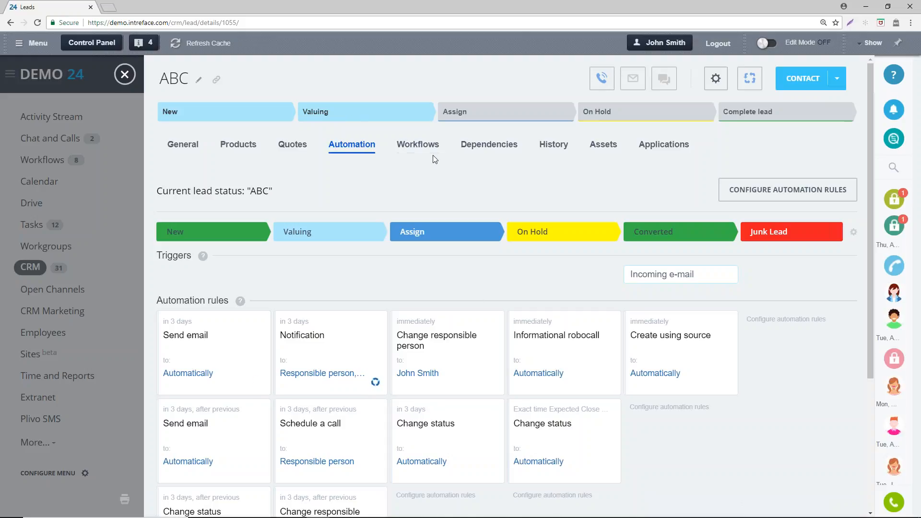
scroll(457, 252, "down", 1)
scroll(459, 252, "down", 2)
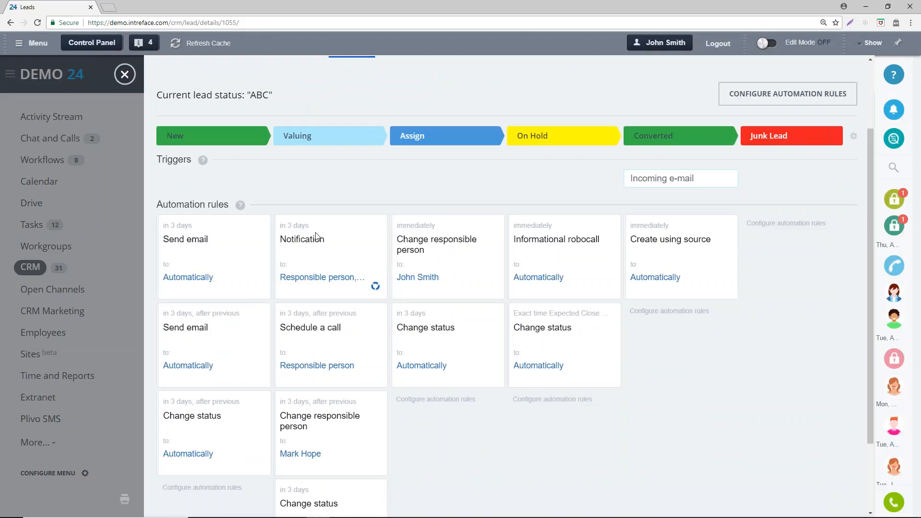
scroll(467, 320, "down", 1)
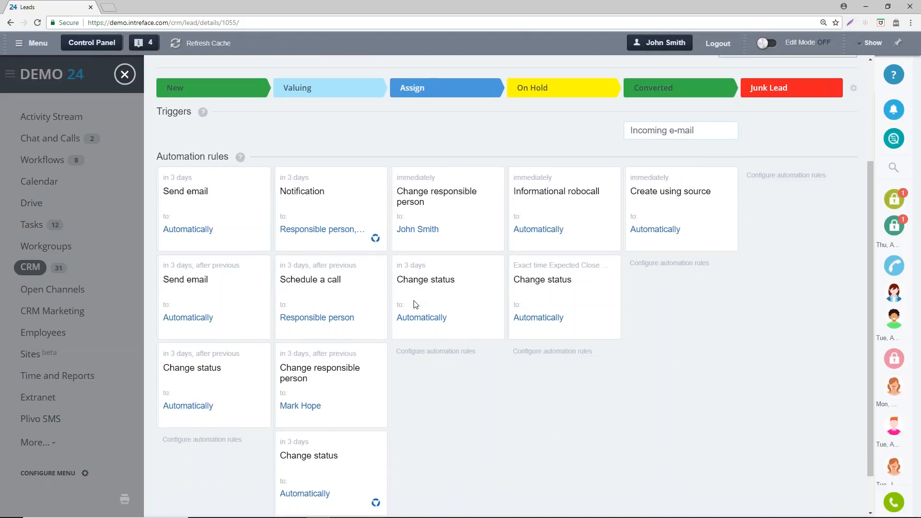
scroll(453, 375, "down", 1)
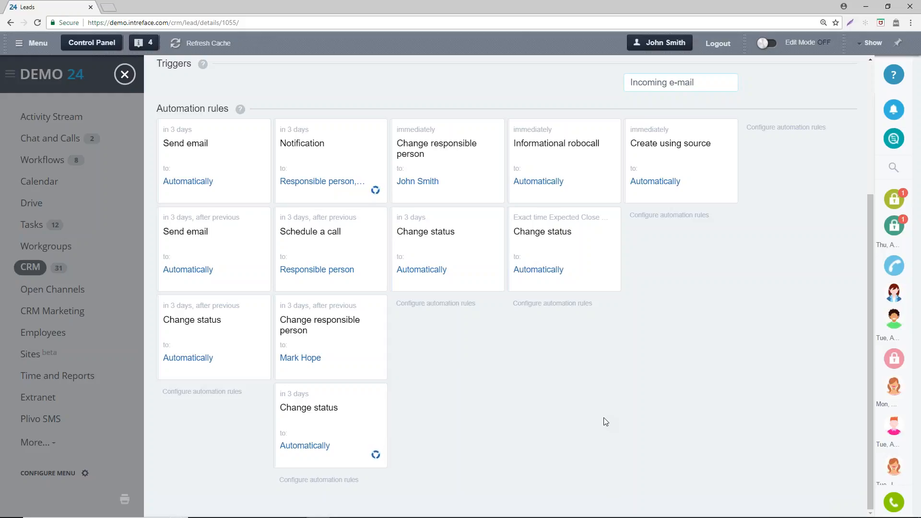
- Open the automation rule configuration and view the employee, client communication and advertising rules available for the Converted status
scroll(605, 421, "up", 3)
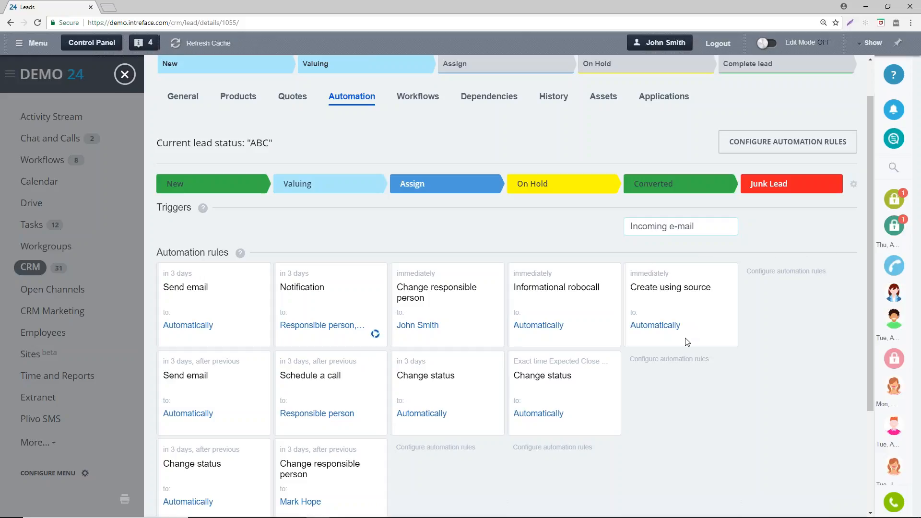
left_click(788, 146)
scroll(767, 216, "down", 2)
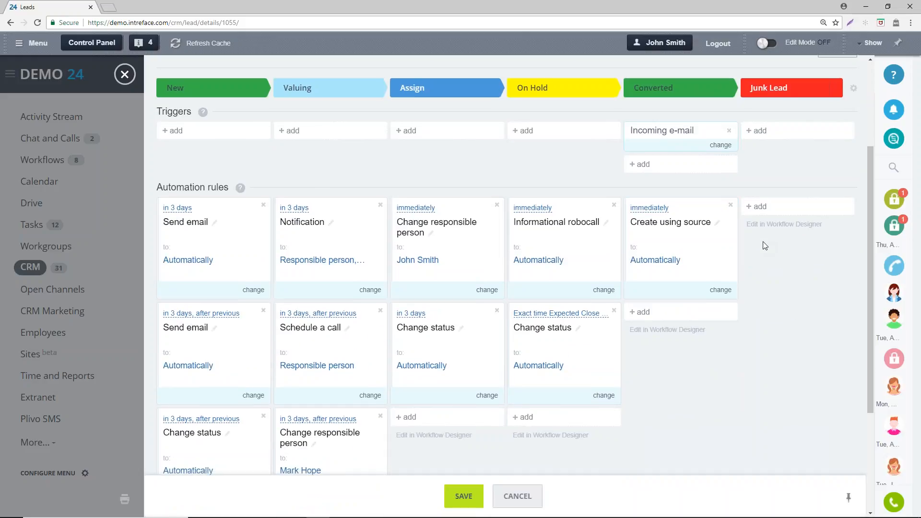
scroll(765, 244, "down", 2)
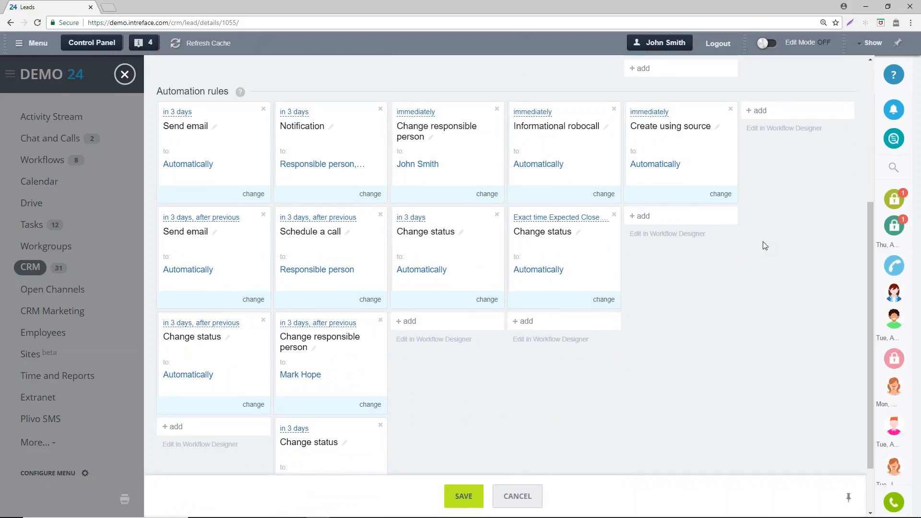
left_click(676, 217)
mouse_move(696, 256)
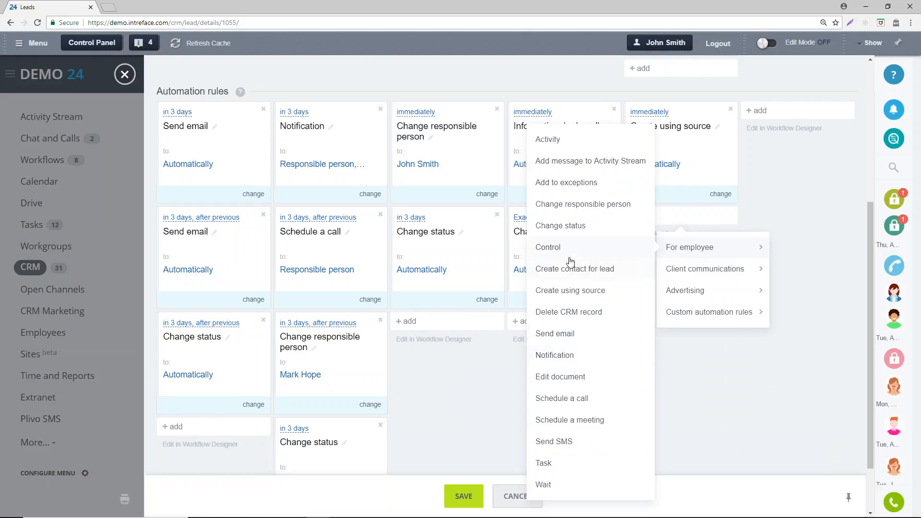
mouse_move(681, 271)
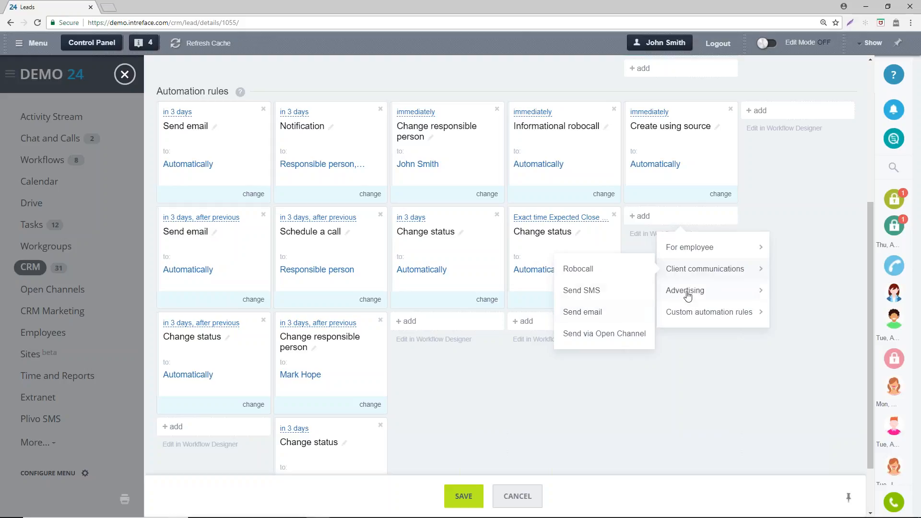
mouse_move(687, 296)
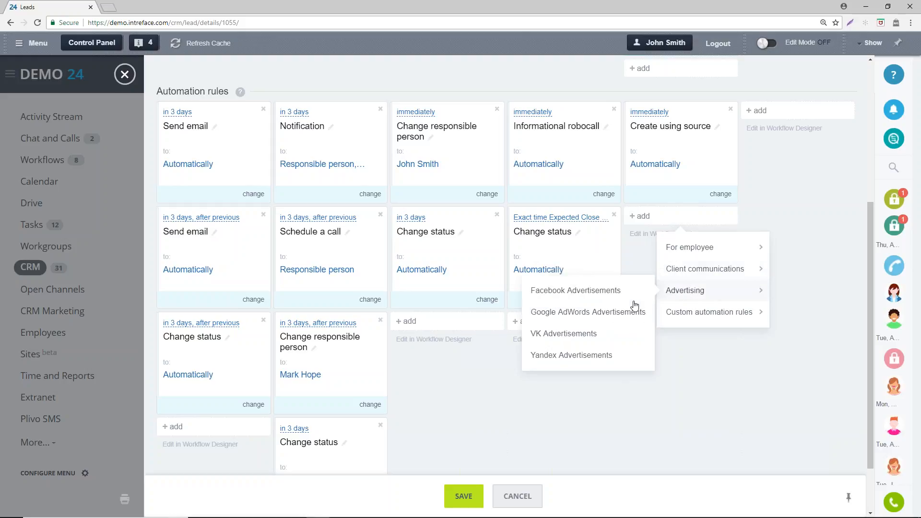
left_click(706, 368)
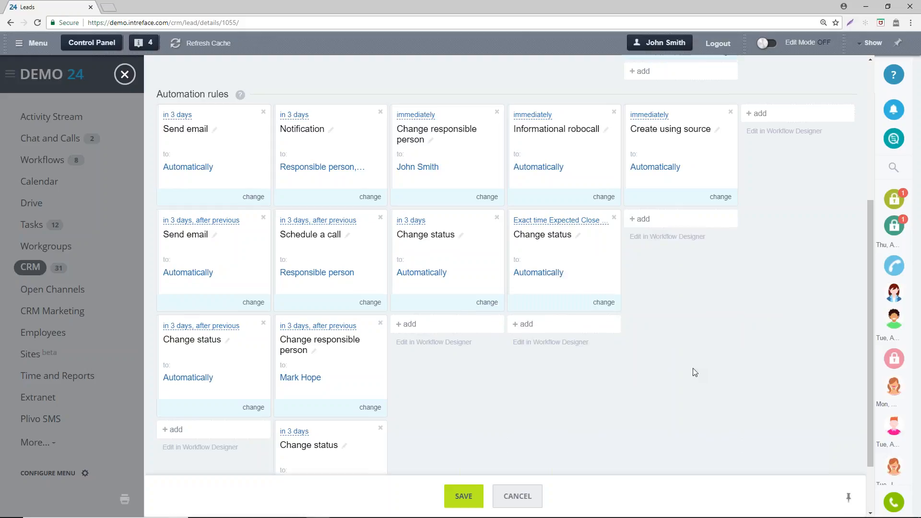
- View the triggers that can be added to the On Hold status
scroll(695, 372, "up", 3)
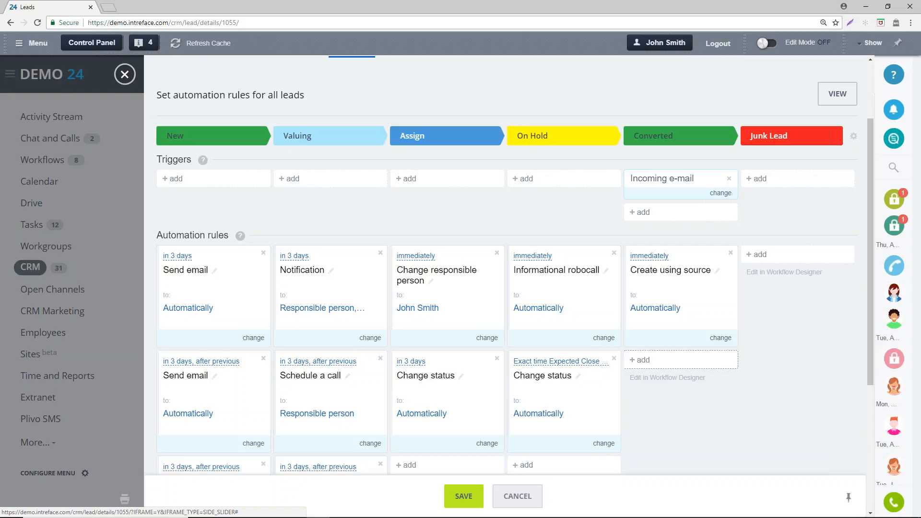
left_click(520, 180)
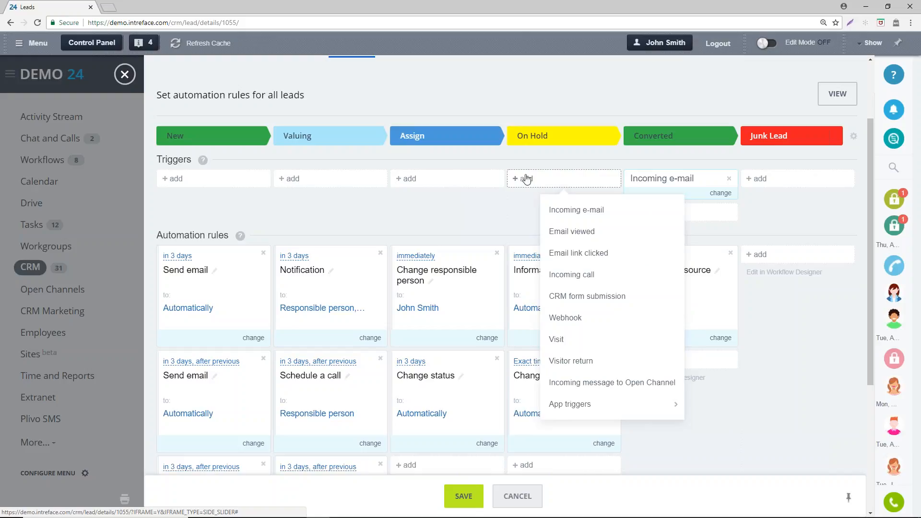
scroll(539, 175, "up", 3)
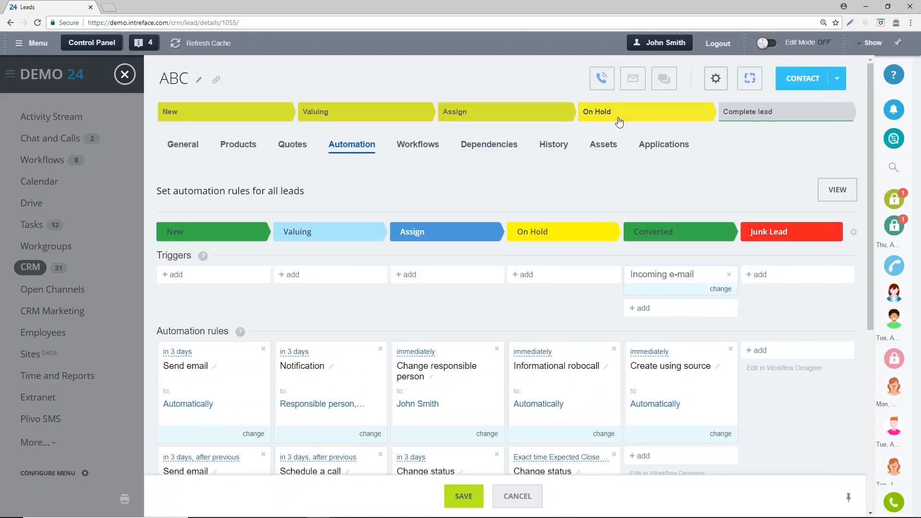
scroll(580, 208, "down", 3)
scroll(581, 211, "down", 1)
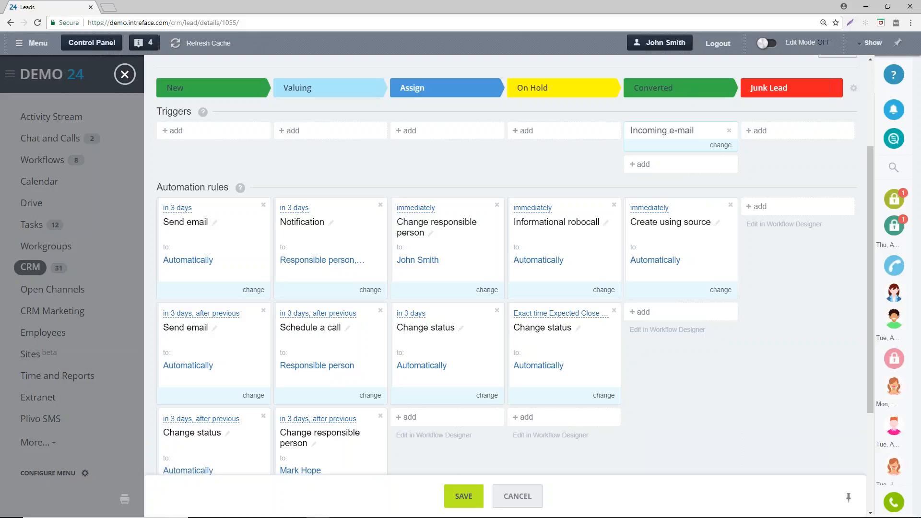
left_click(528, 129)
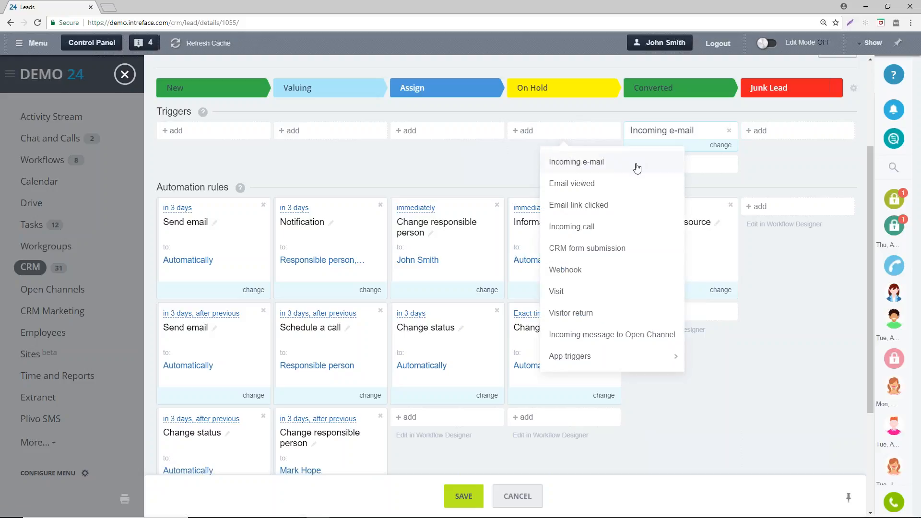